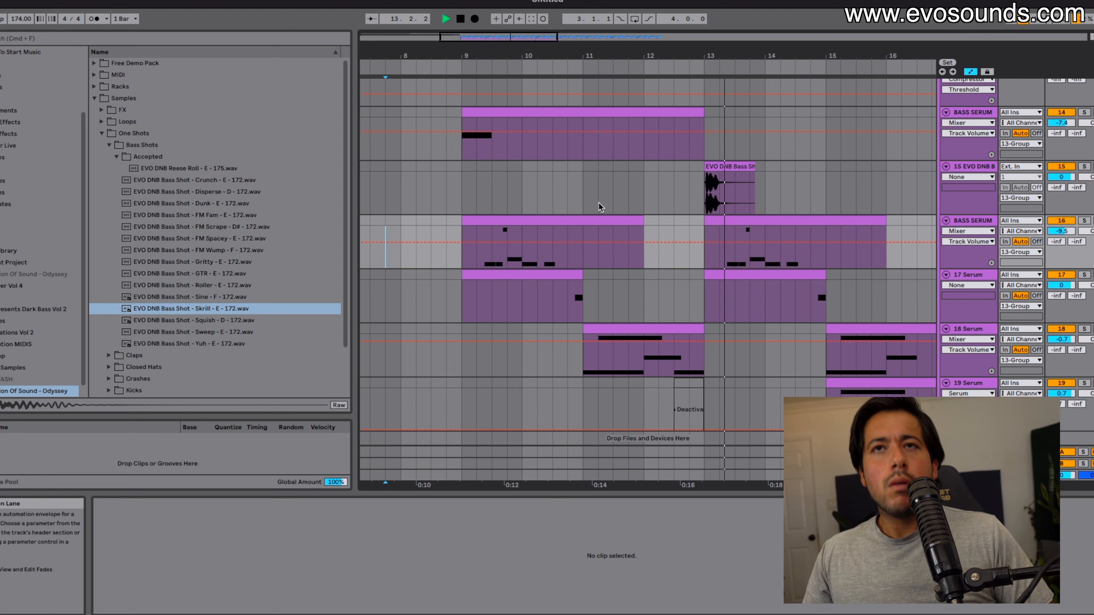
# Review the bass tracks between bars 9 and 17 during playback, including the 19 Serum clip at bar 15
pyautogui.scroll(-5, 598, 199)
pyautogui.scroll(3, 598, 197)
pyautogui.hscroll(-4, 598, 198)
pyautogui.scroll(2, 625, 198)
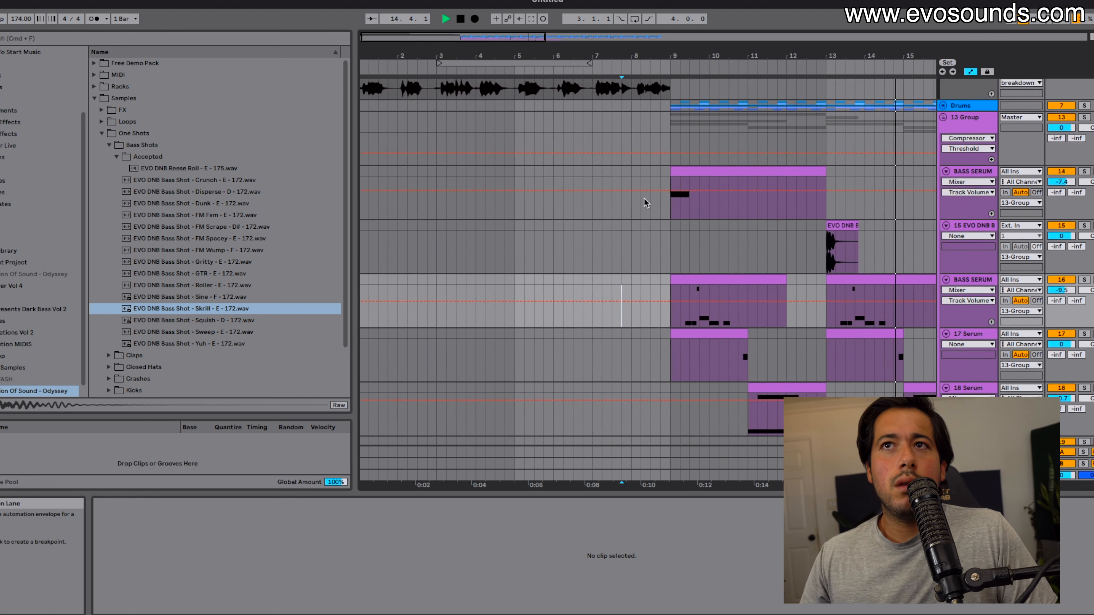
pyautogui.scroll(-3, 672, 199)
pyautogui.hscroll(4, 701, 202)
pyautogui.click(817, 370)
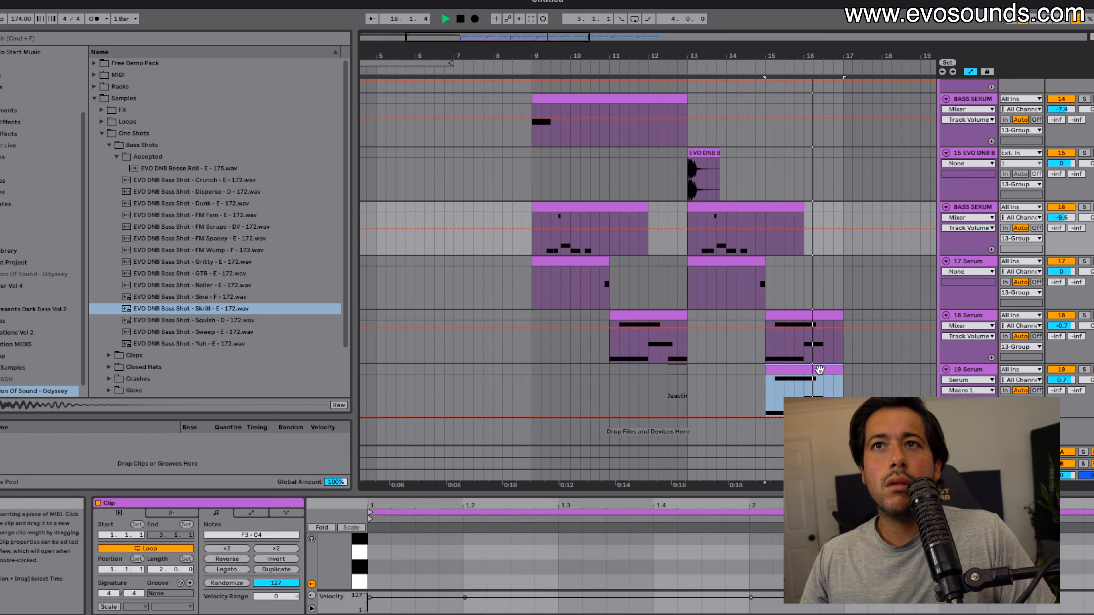
pyautogui.hscroll(-4, 561, 298)
pyautogui.press('space')
pyautogui.scroll(1, 511, 277)
pyautogui.scroll(3, 510, 277)
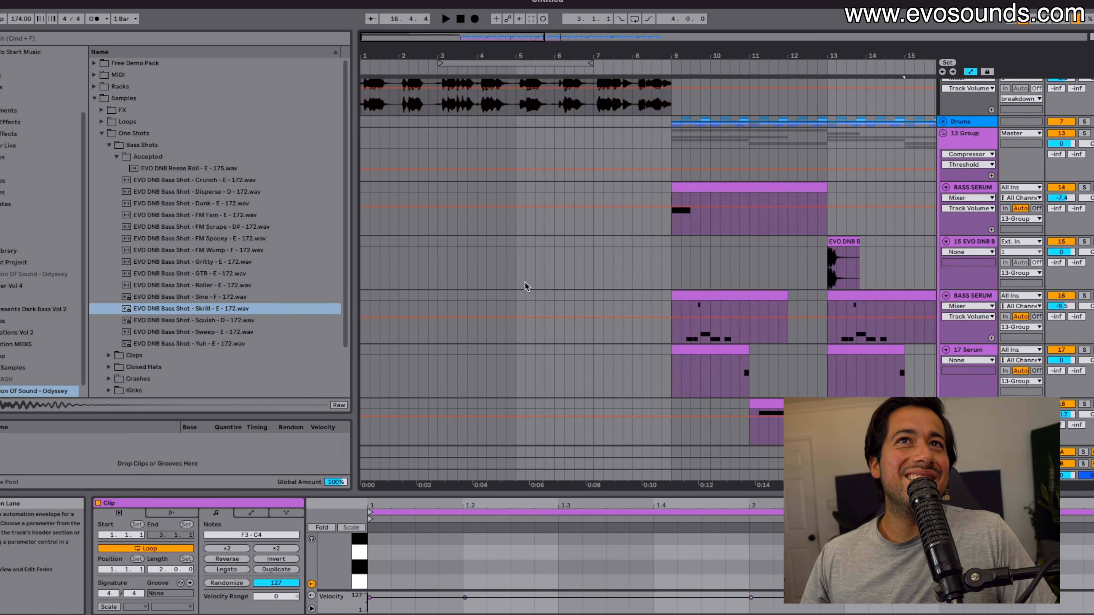
# Copy the opening phrase of the KA_LHV_100_dry_vocal_i_Cm clip and paste it at bar 12 on the same track
pyautogui.click(414, 148)
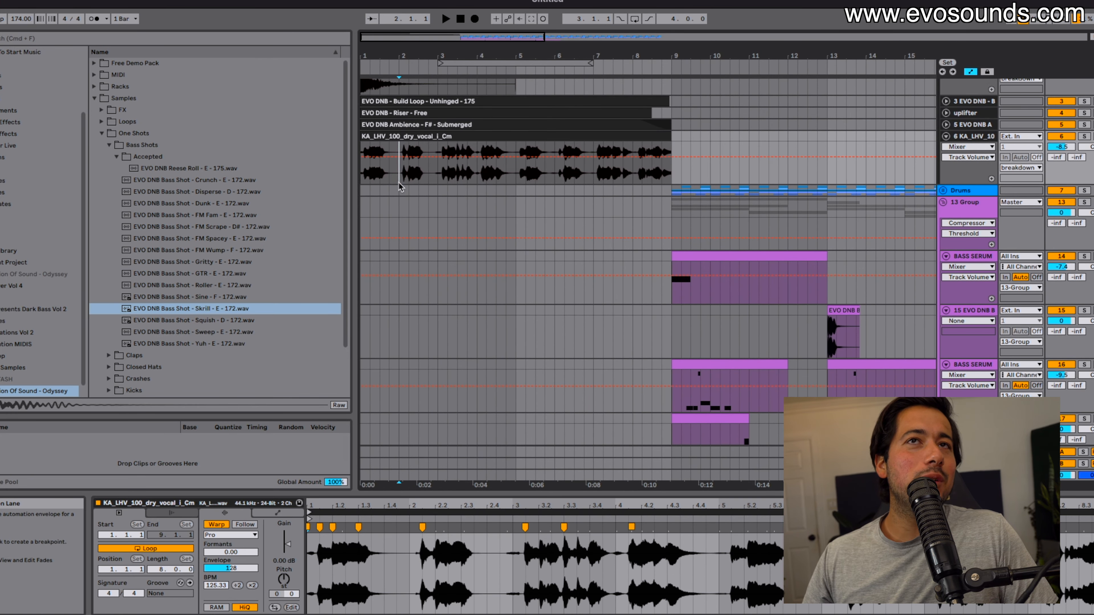
pyautogui.click(786, 172)
pyautogui.moveTo(361, 159); pyautogui.dragTo(399, 138)
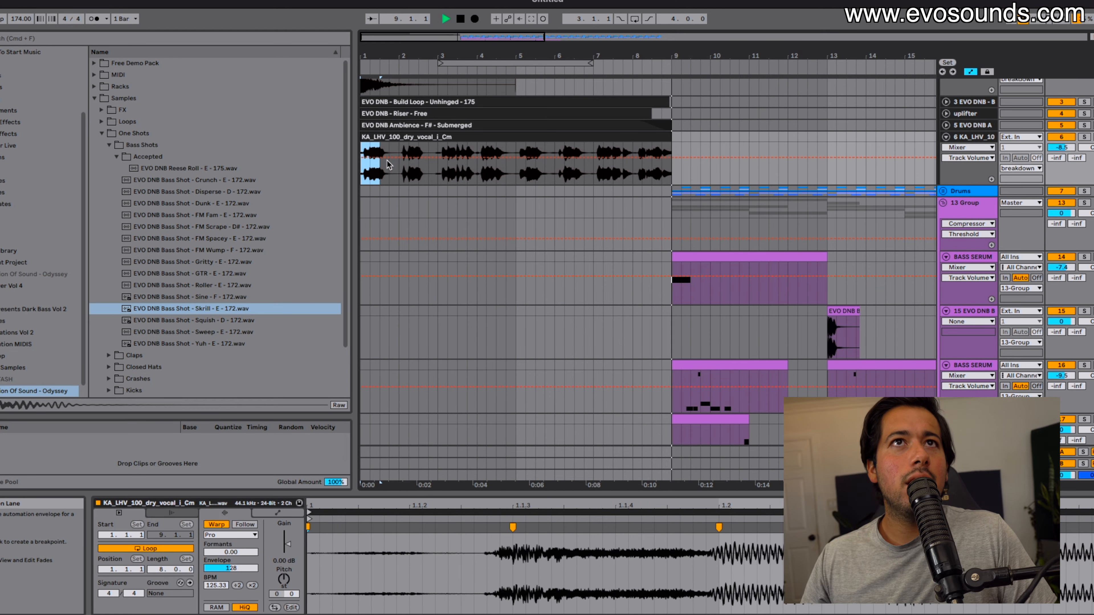
pyautogui.scroll(3, 790, 180)
pyautogui.hscroll(2, 791, 180)
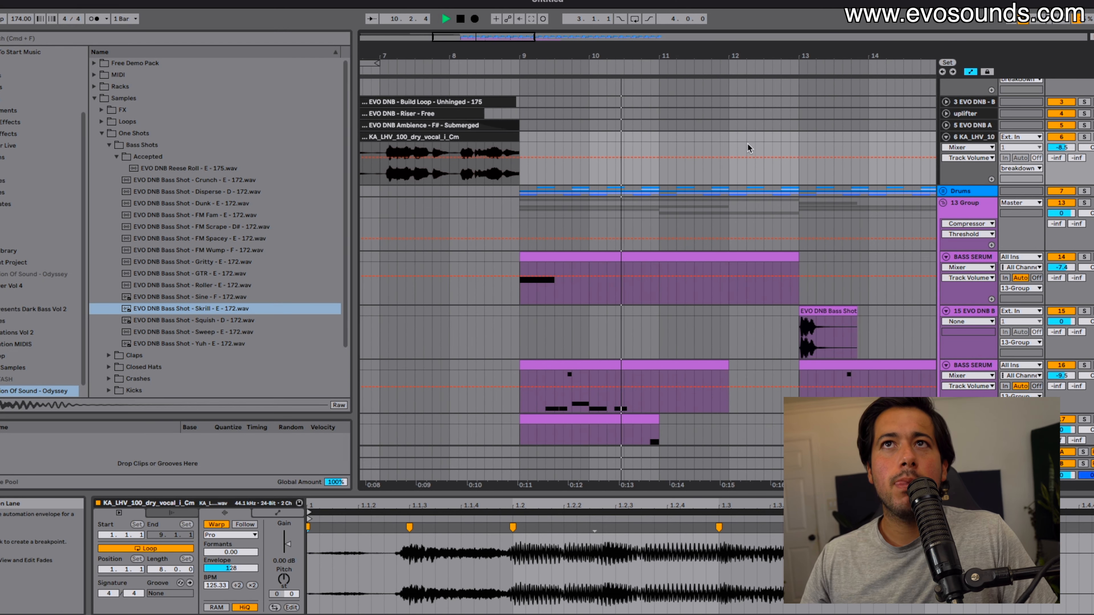
pyautogui.click(731, 143)
pyautogui.press('super+v')
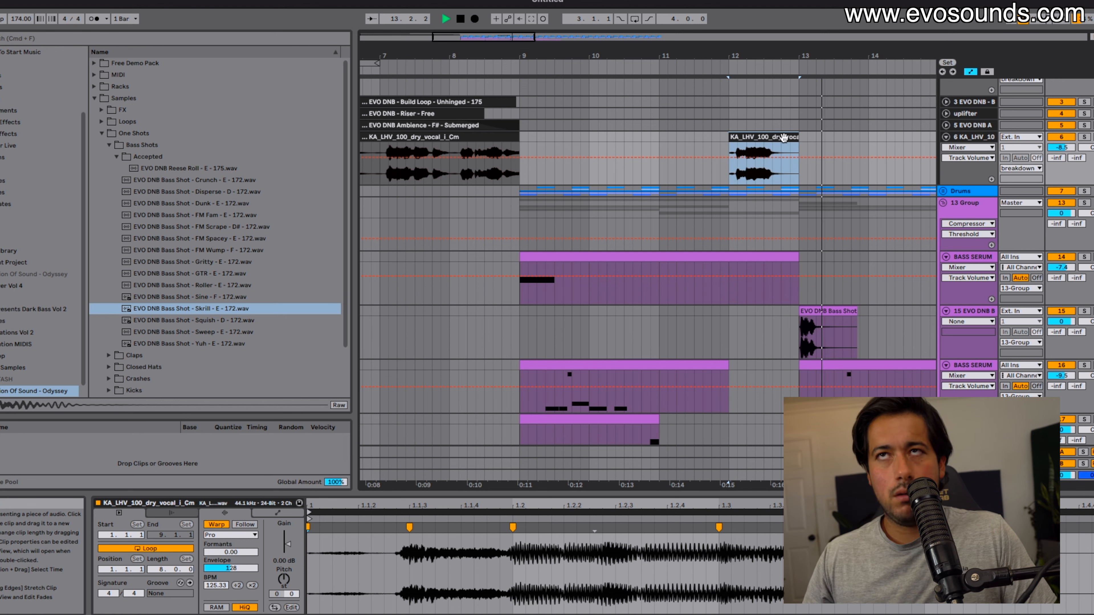
# Copy the vocal clip's final phrase before bar 9, paste it at bar 16 on the same track and play the result
pyautogui.hscroll(5, 781, 151)
pyautogui.scroll(-2, 681, 178)
pyautogui.scroll(1, 676, 176)
pyautogui.hscroll(-7, 673, 176)
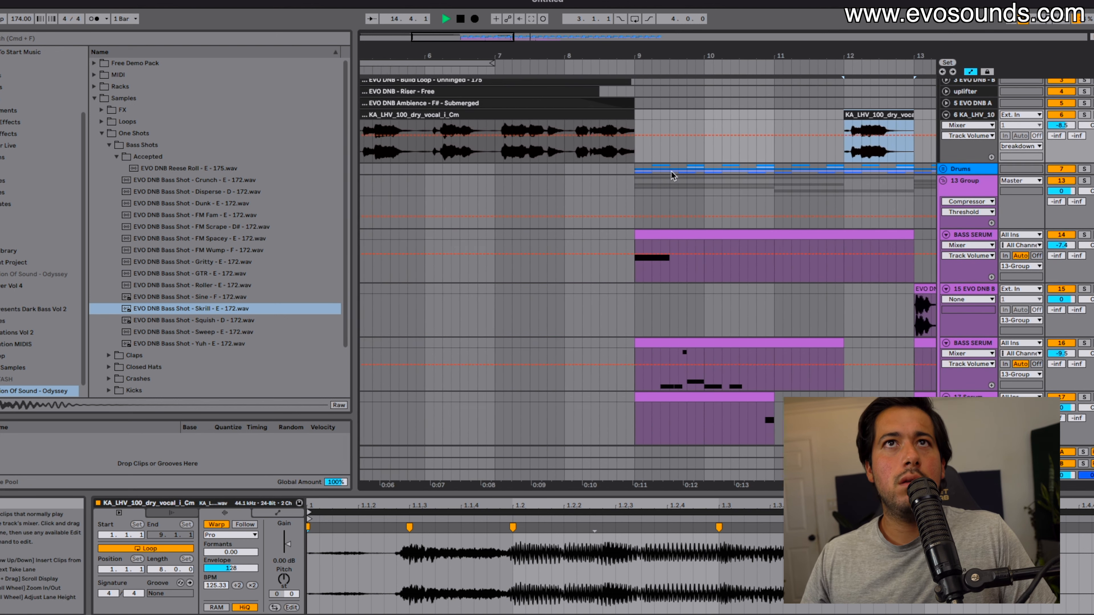
pyautogui.scroll(-3, 666, 171)
pyautogui.moveTo(582, 146); pyautogui.dragTo(628, 145)
pyautogui.hscroll(6, 732, 143)
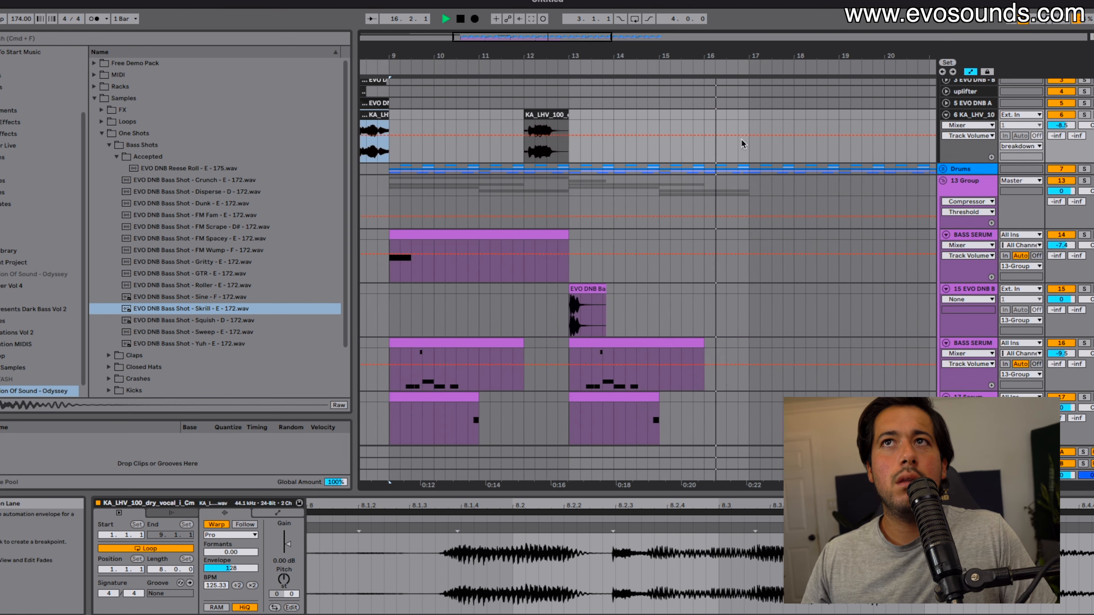
pyautogui.click(705, 117)
pyautogui.press('super+v')
pyautogui.press('space')
pyautogui.press('space')
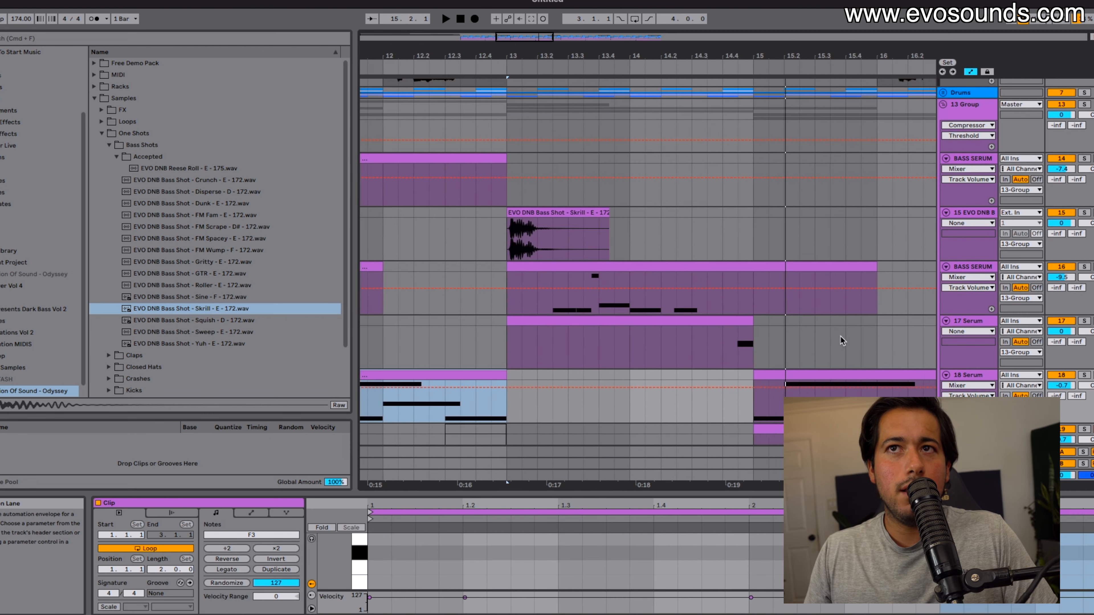
# Delete the 18 Serum and 19 Serum clips that start at bar 15
pyautogui.scroll(-2, 840, 336)
pyautogui.click(800, 326)
pyautogui.press('Delete')
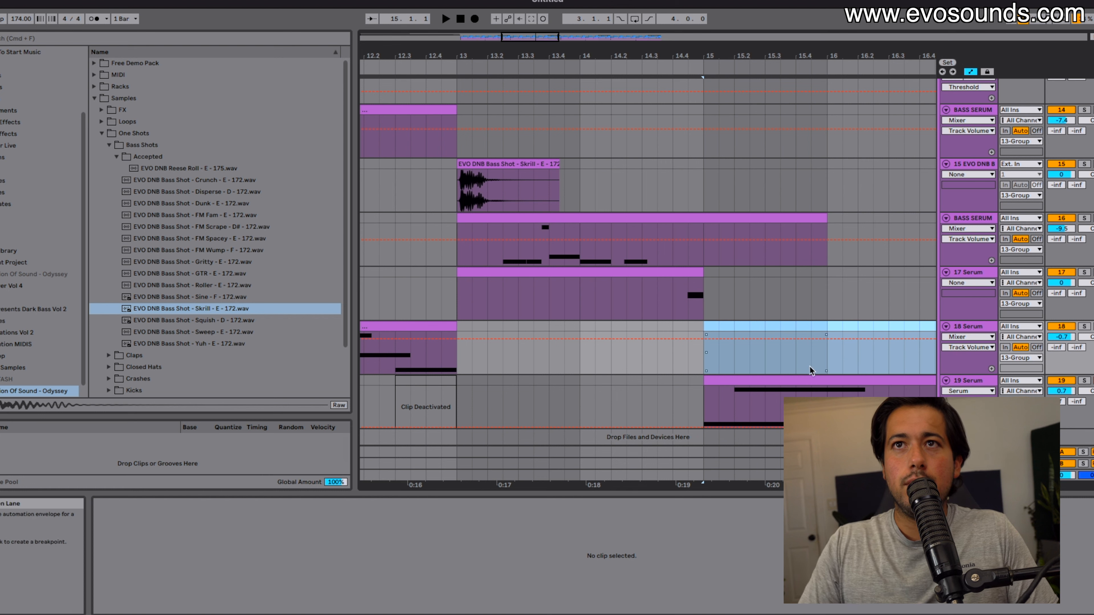
pyautogui.click(805, 381)
pyautogui.press('Delete')
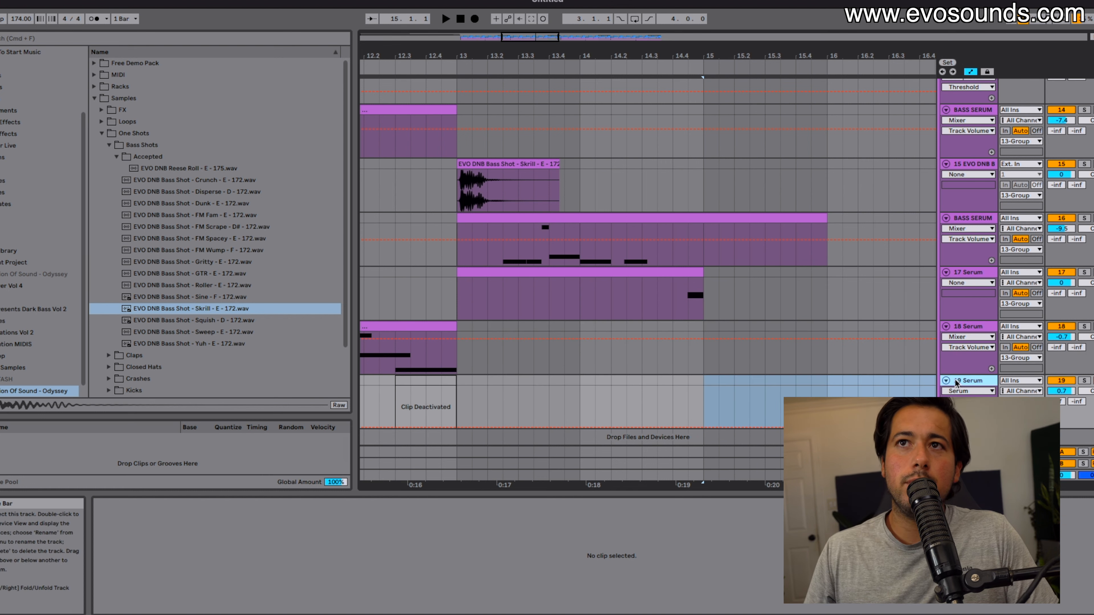
# Delete all remaining clips on the 19 Serum track, including the bar 23 clip and the deactivated ones
pyautogui.moveTo(536, 43); pyautogui.dragTo(536, 9)
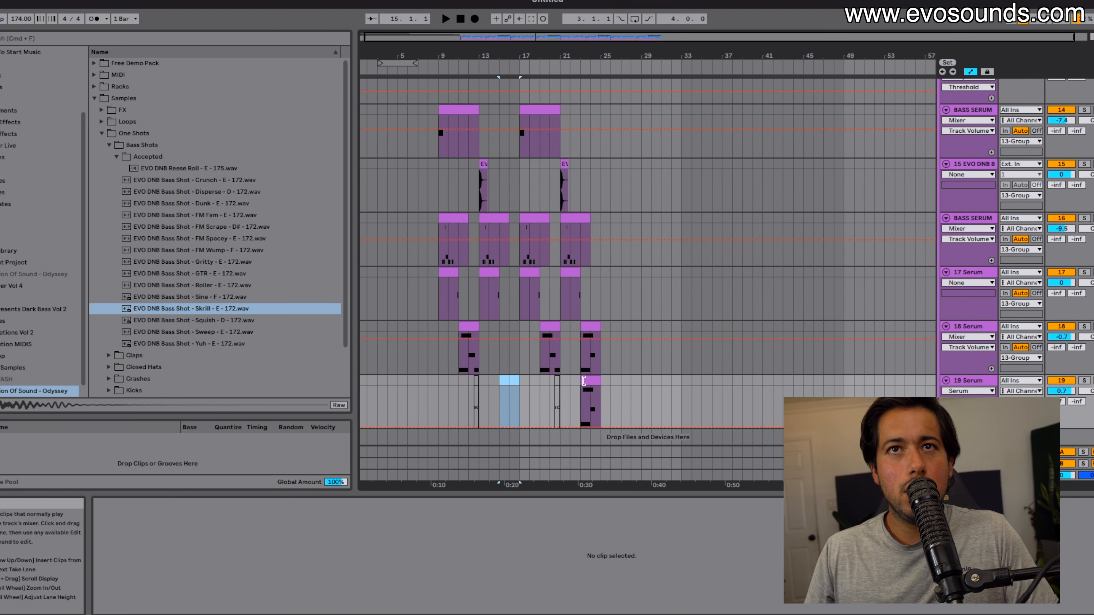
pyautogui.click(584, 381)
pyautogui.press('Delete')
pyautogui.moveTo(583, 382); pyautogui.dragTo(447, 385)
pyautogui.press('Delete')
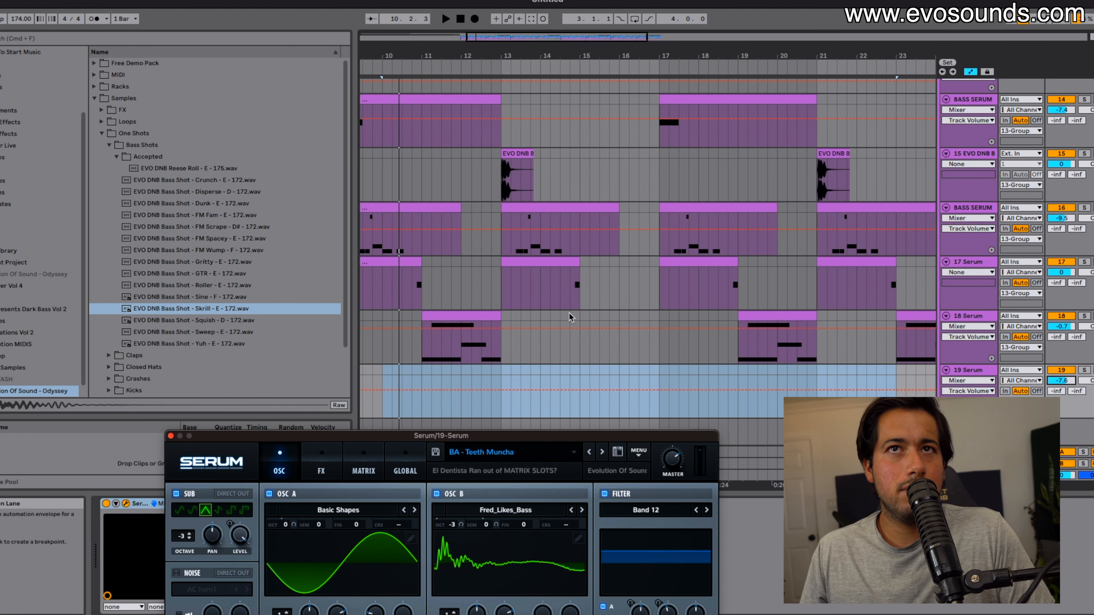
# Bring the 19 Serum plug-in window into view and audition the macros of the BA - Teeth Muncha patch
pyautogui.click(568, 315)
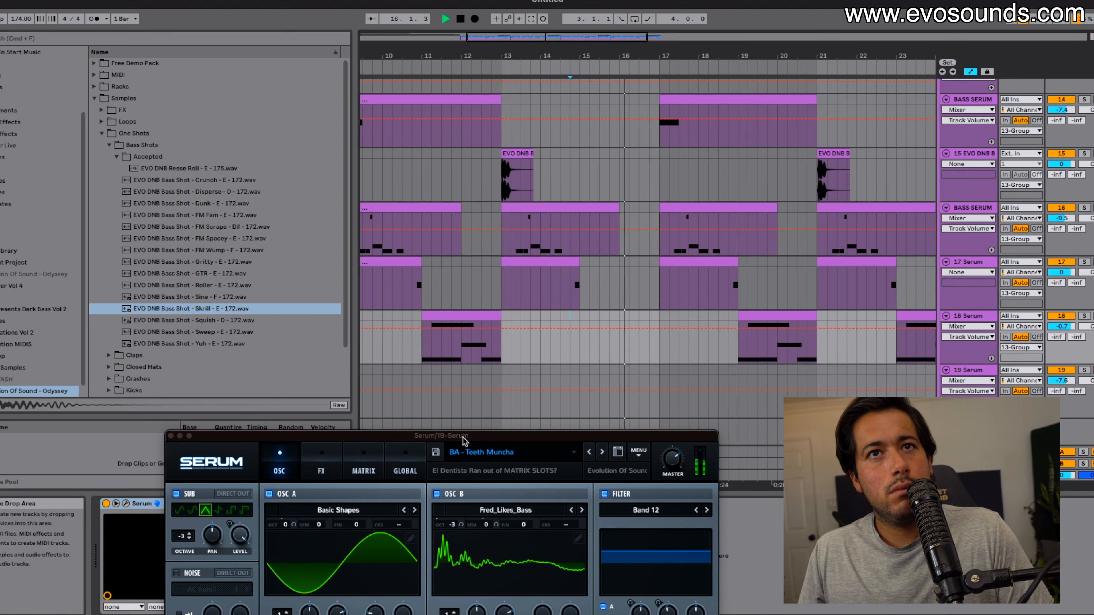
pyautogui.moveTo(463, 437); pyautogui.dragTo(459, 245)
pyautogui.moveTo(527, 539); pyautogui.dragTo(528, 567)
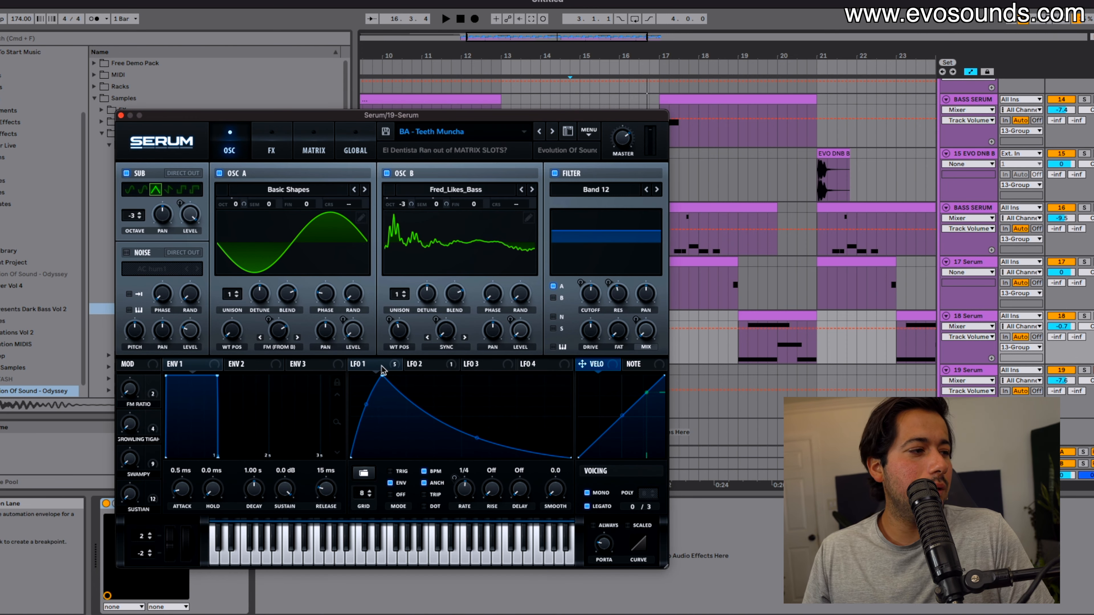
pyautogui.moveTo(383, 371)
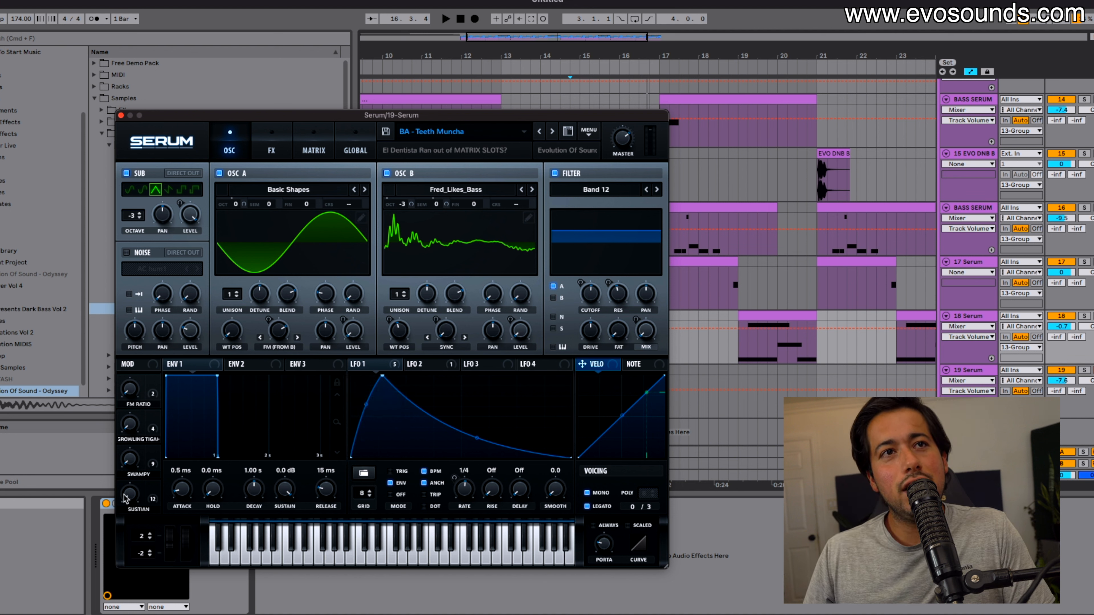
pyautogui.moveTo(124, 498); pyautogui.dragTo(172, 485)
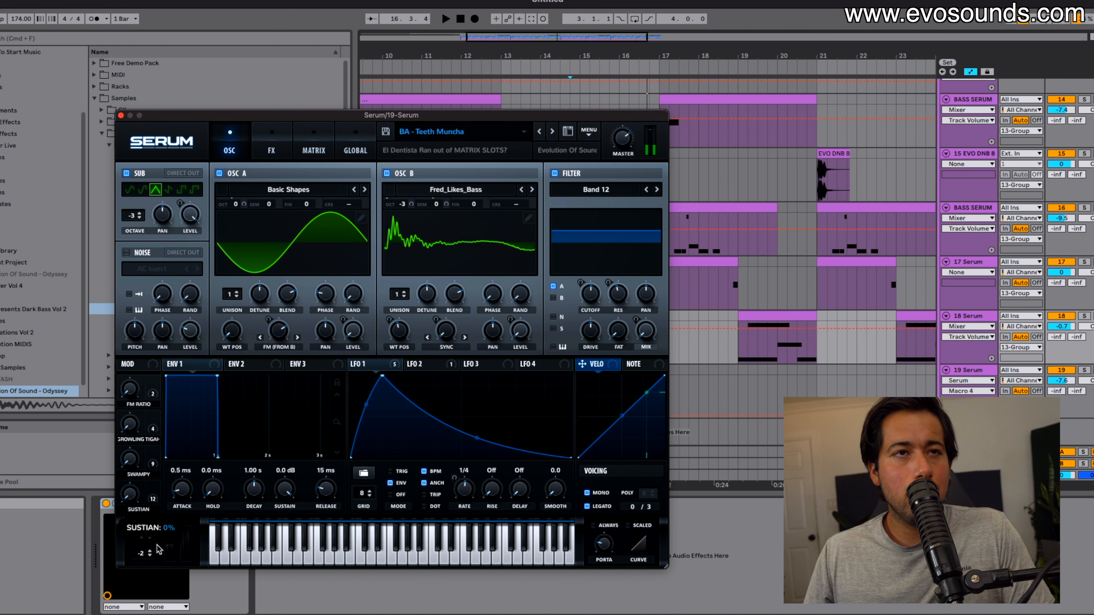
pyautogui.moveTo(474, 442); pyautogui.dragTo(461, 458)
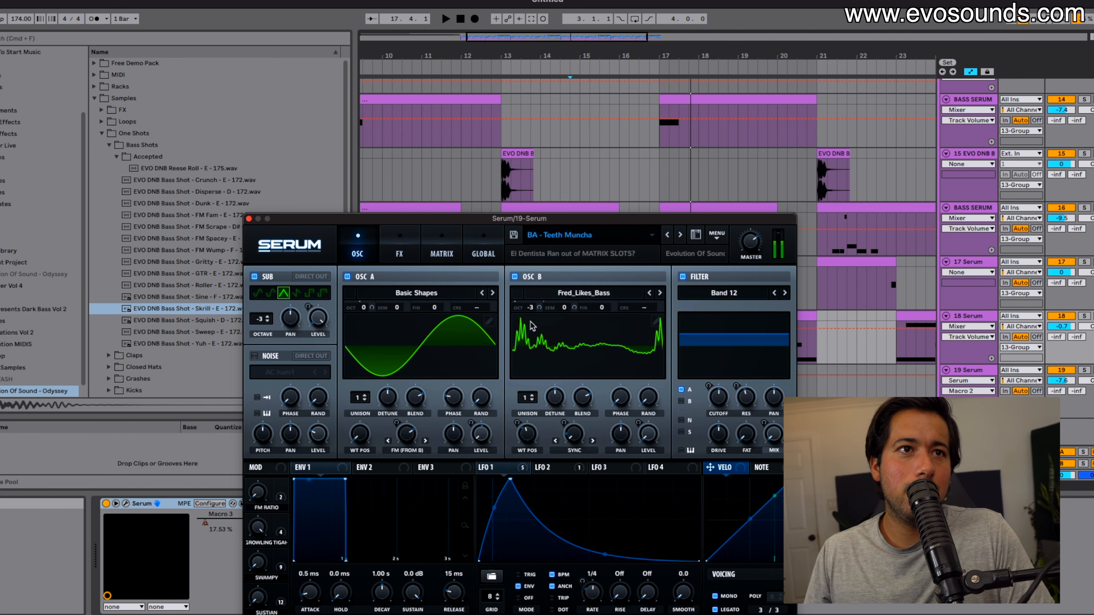
pyautogui.moveTo(258, 511); pyautogui.dragTo(267, 426)
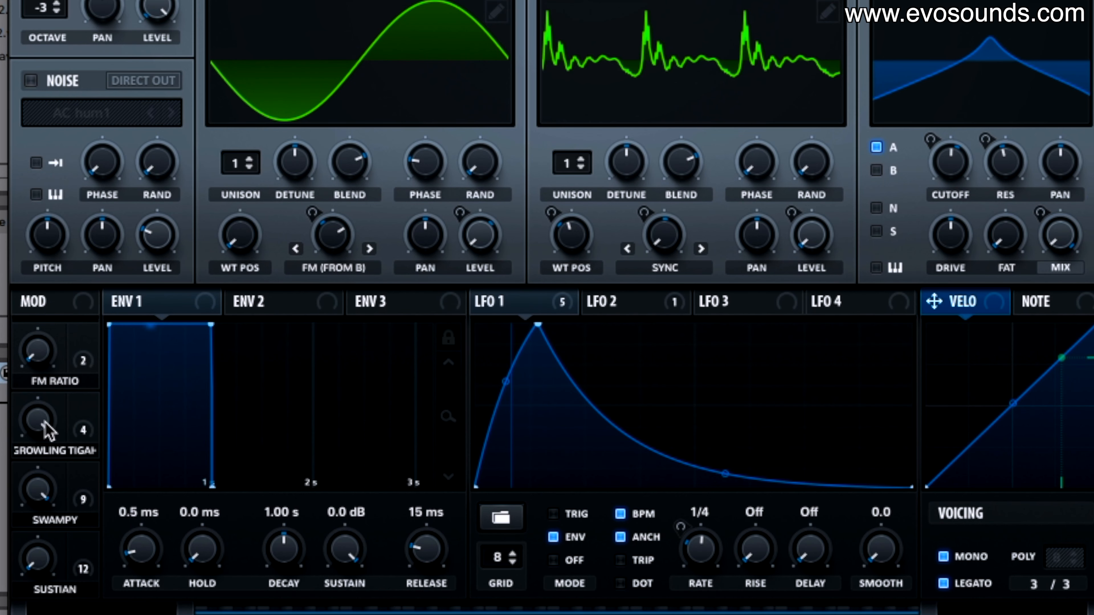
pyautogui.moveTo(48, 431); pyautogui.dragTo(34, 573)
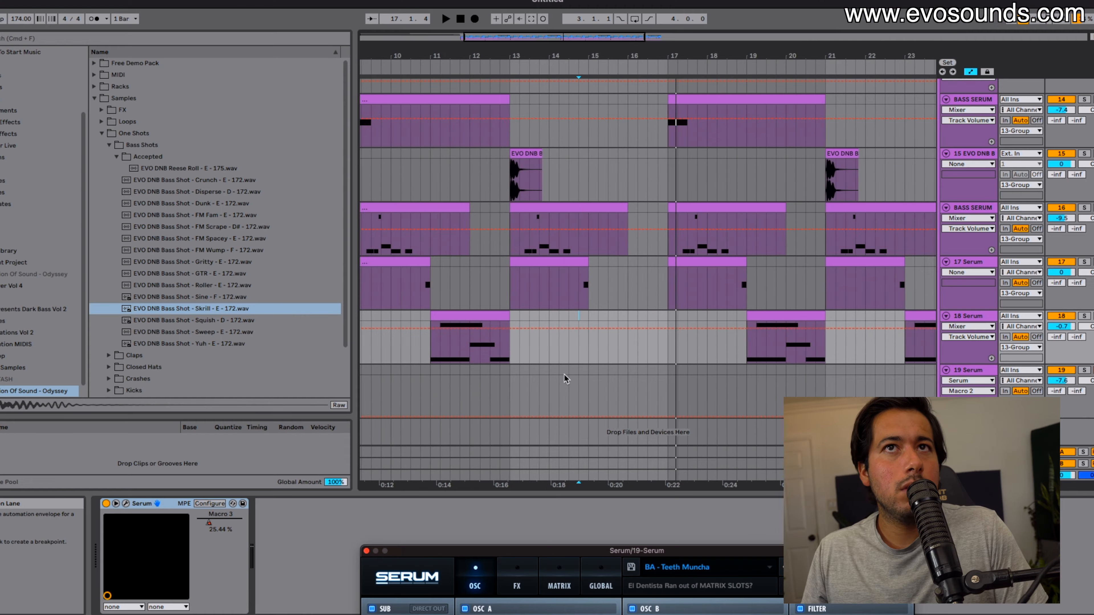
# In the 19 Serum clip, duplicate the second E3 note to 1.4.3 and raise the copy an octave to E4
pyautogui.hscroll(-3, 563, 373)
pyautogui.click(483, 249)
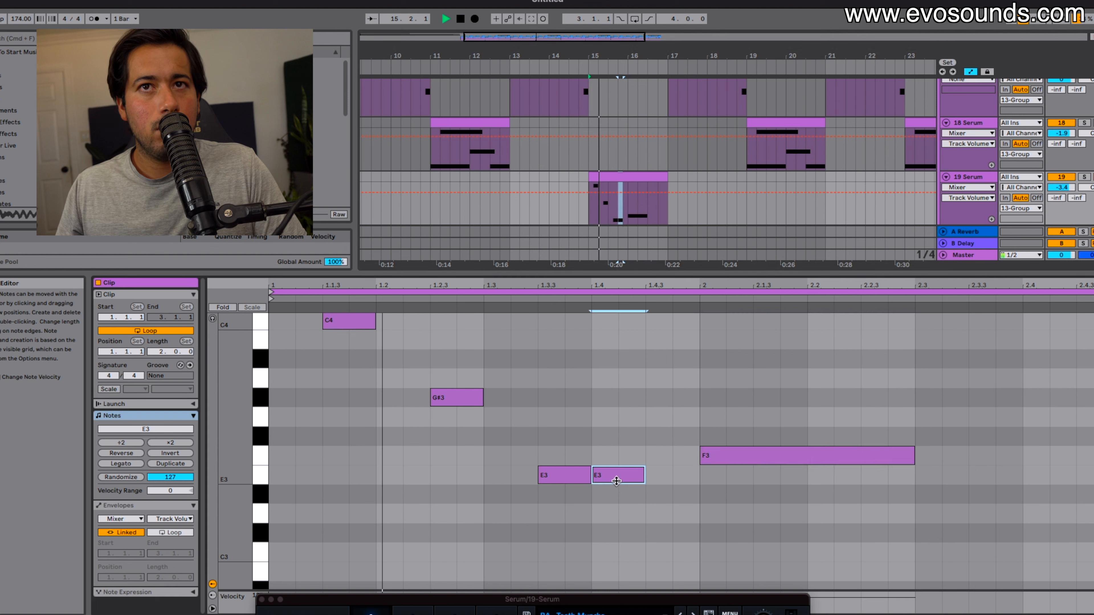
pyautogui.press('super+d')
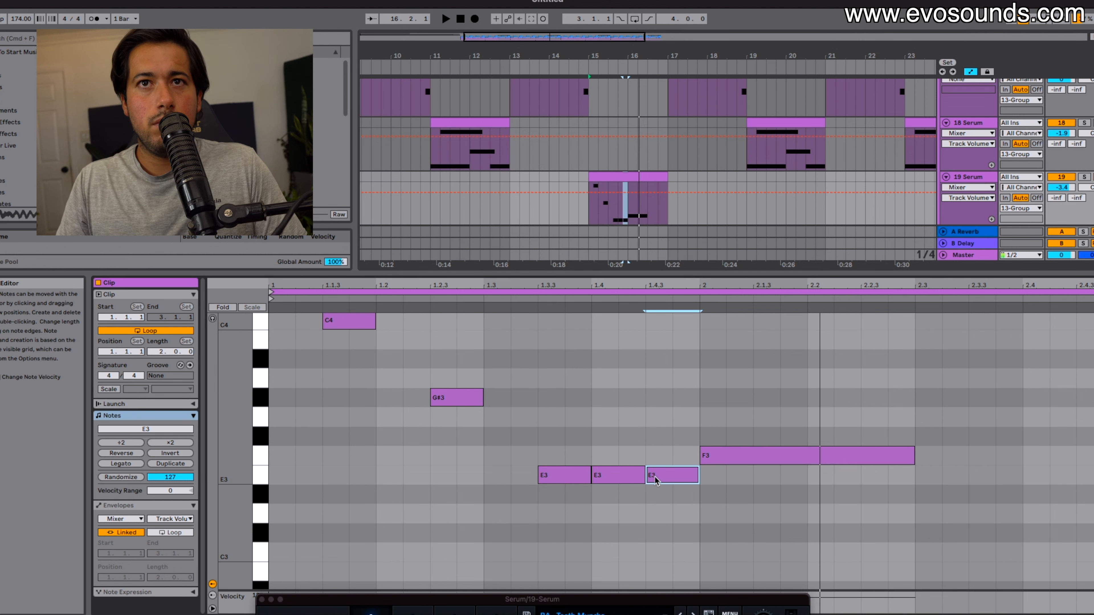
pyautogui.hotkey('shift', 'Up')
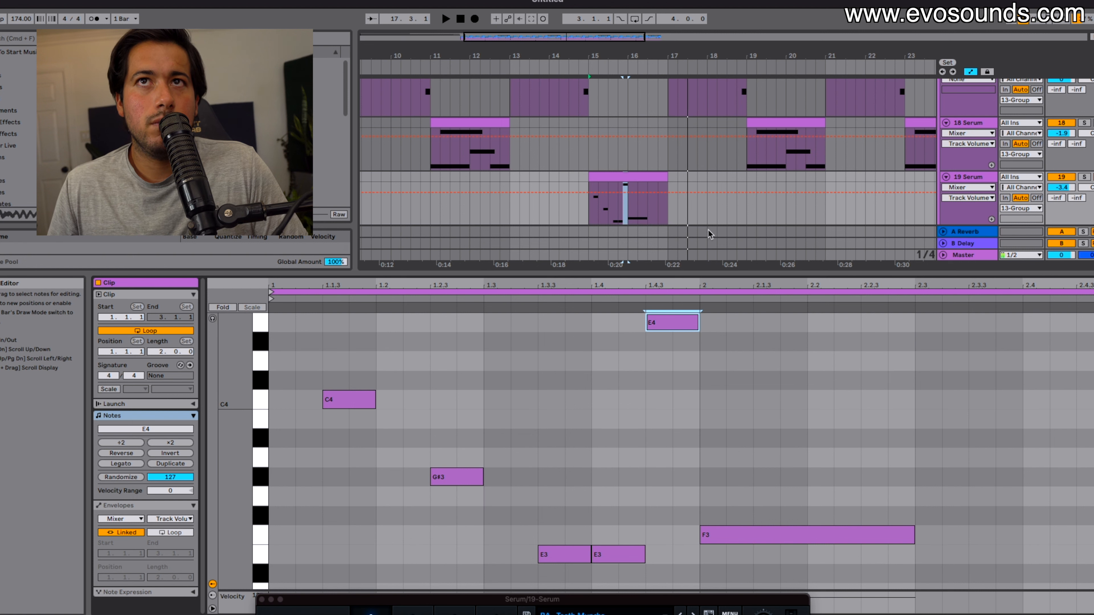
# Duplicate the 19 Serum track and remove the first bar of the copy's clip, keeping only bar 16
pyautogui.click(622, 214)
pyautogui.click(953, 182)
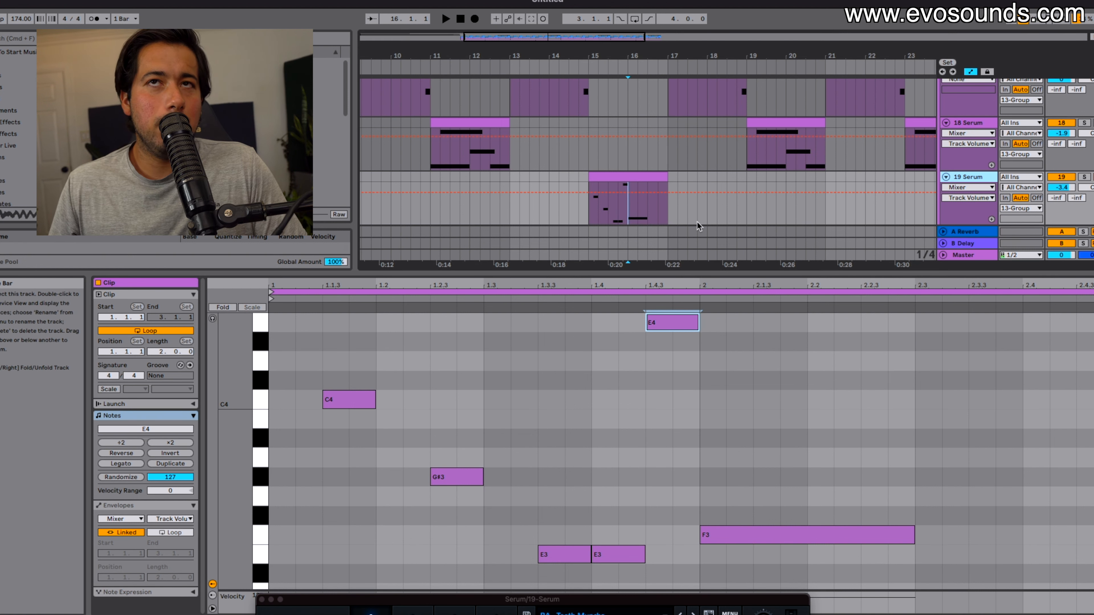
pyautogui.press('super+d')
pyautogui.scroll(-2, 621, 218)
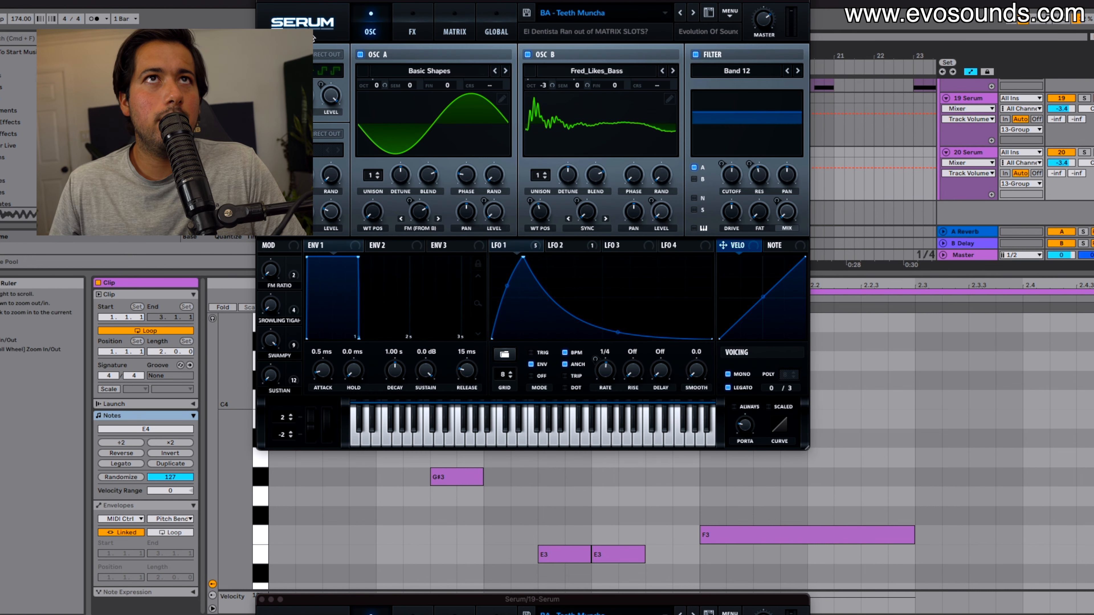
pyautogui.click(262, 1)
pyautogui.moveTo(598, 150); pyautogui.dragTo(632, 149)
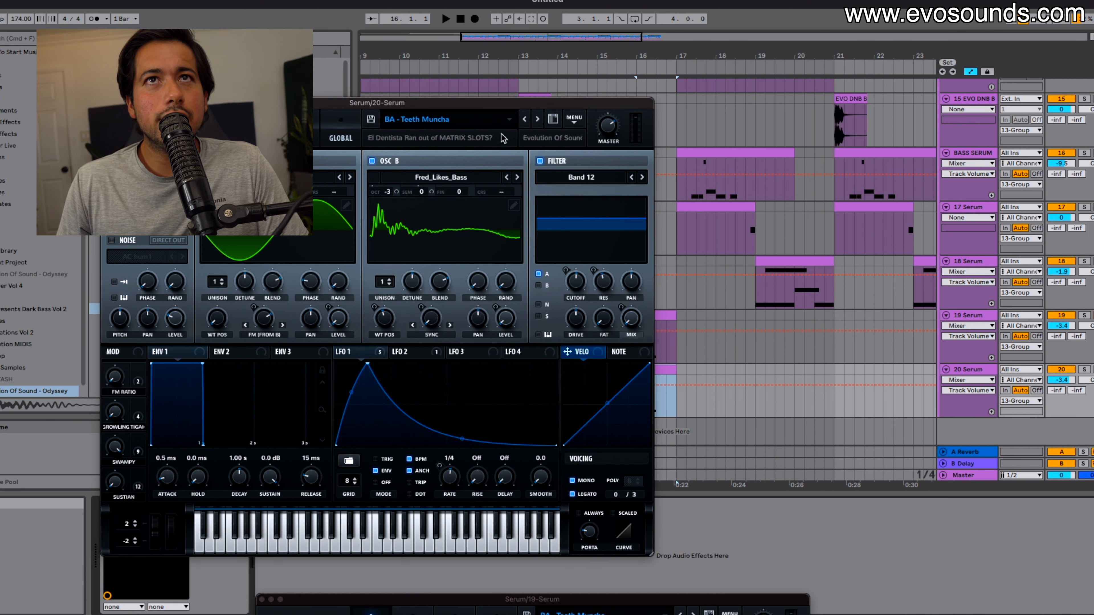
# Load the Odyssey EvoSounds preset Reese - 99 Problems But You Aint one in 20 Serum and play it
pyautogui.click(481, 125)
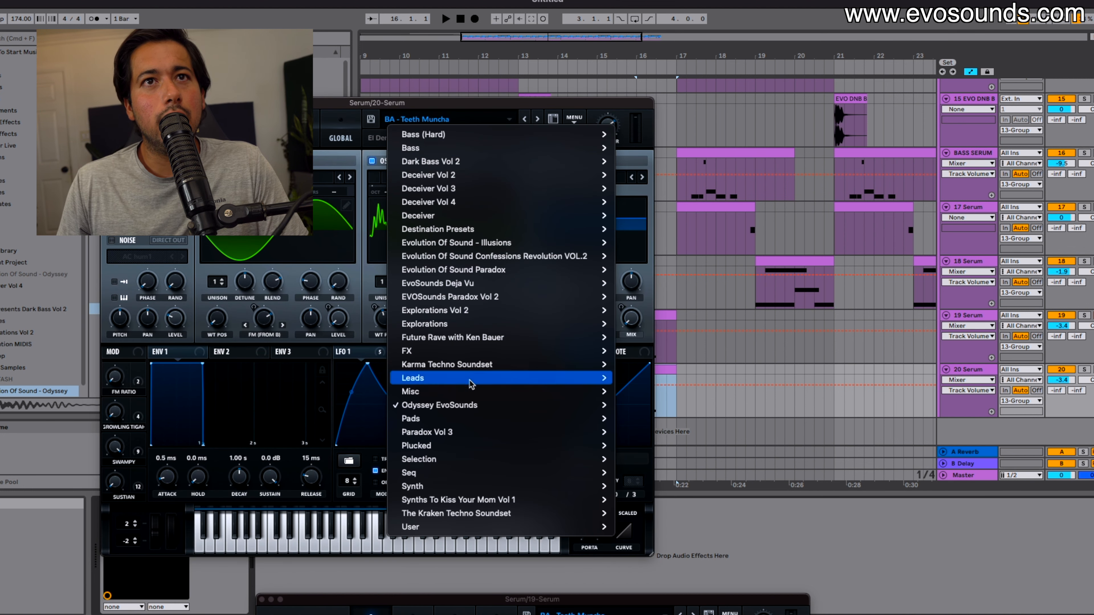
pyautogui.moveTo(577, 406)
pyautogui.moveTo(644, 472)
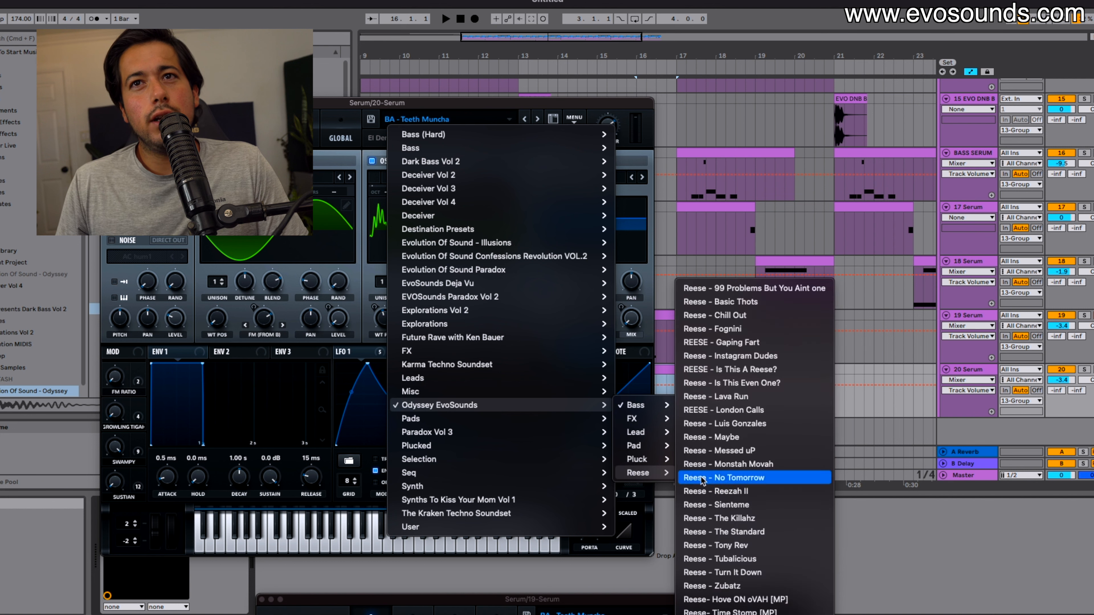
pyautogui.click(729, 288)
pyautogui.press('space')
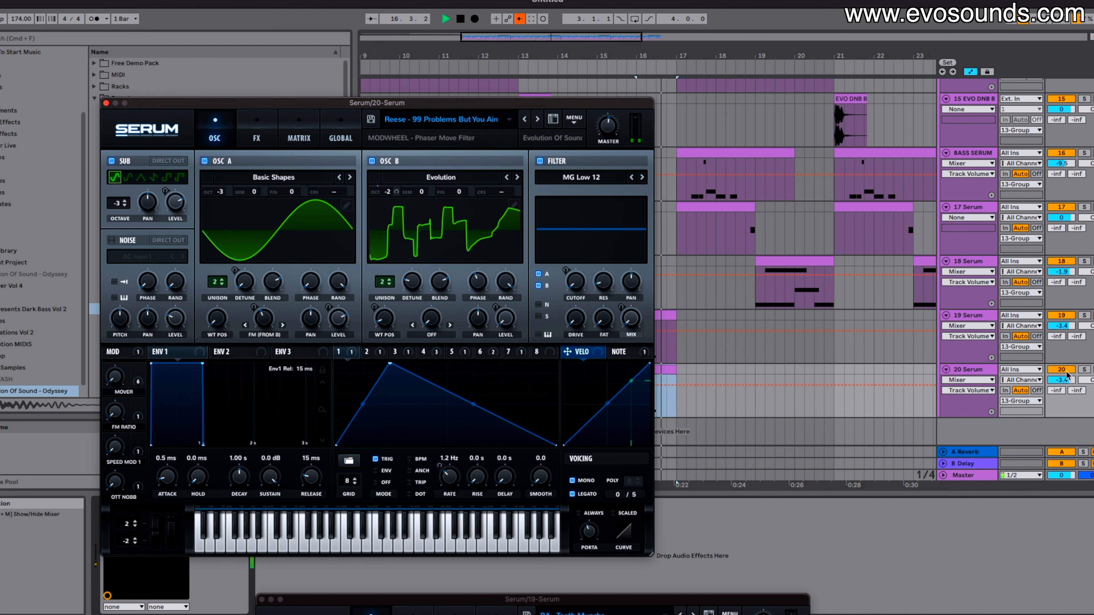
# Raise the 20 Serum track volume to 1.7 while listening and close its plug-in window
pyautogui.moveTo(1065, 379); pyautogui.dragTo(1065, 366)
pyautogui.press('space')
pyautogui.press('space')
pyautogui.click(106, 103)
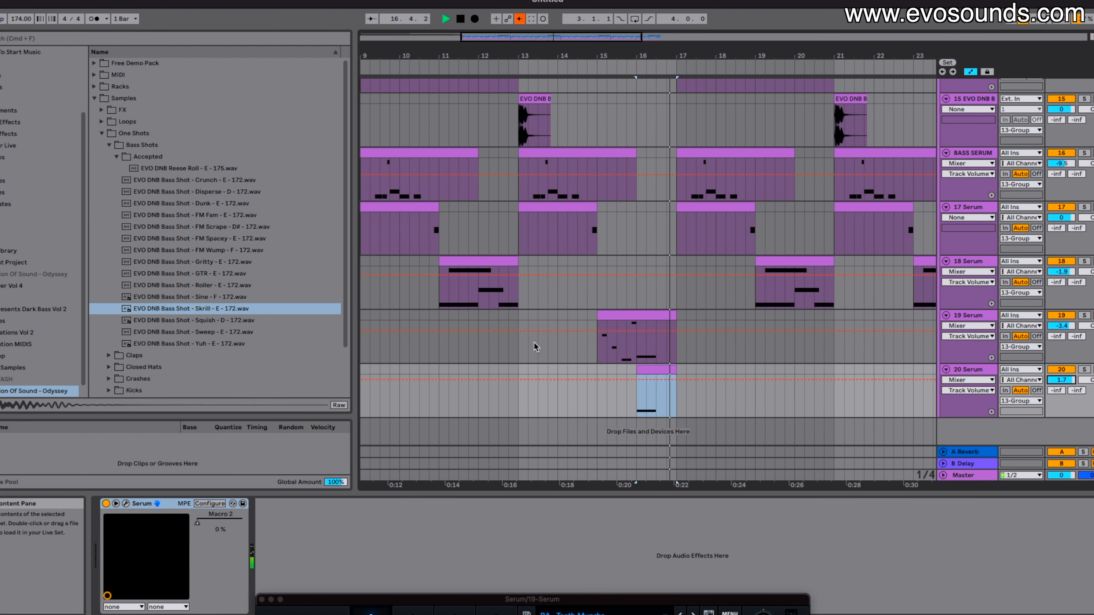
# Lengthen the F3 note in the 20 Serum clip to the end of the clip and play it back
pyautogui.doubleClick(665, 375)
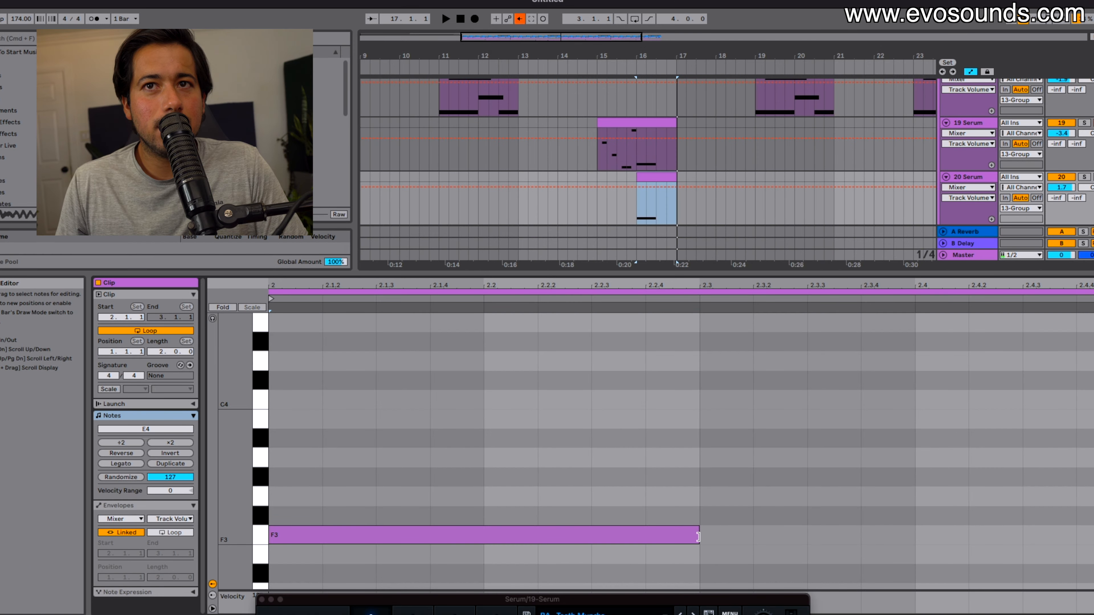
pyautogui.moveTo(698, 537); pyautogui.dragTo(1090, 536)
pyautogui.press('space')
# Show the 20 Serum track's device chain and bring the 19 Serum plug-in window fully into view
pyautogui.click(962, 180)
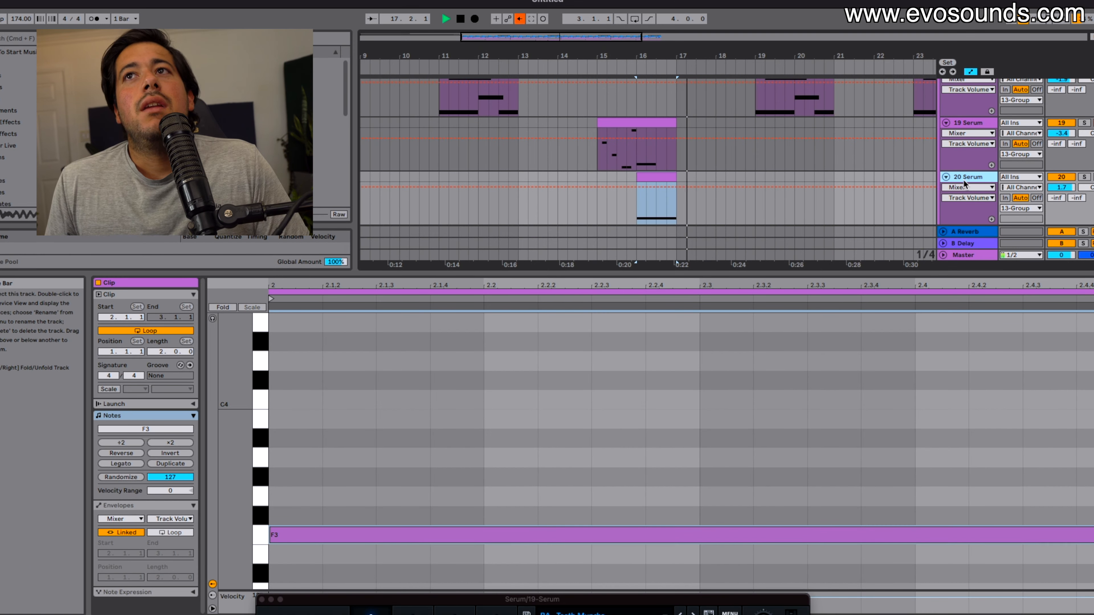
pyautogui.doubleClick(972, 178)
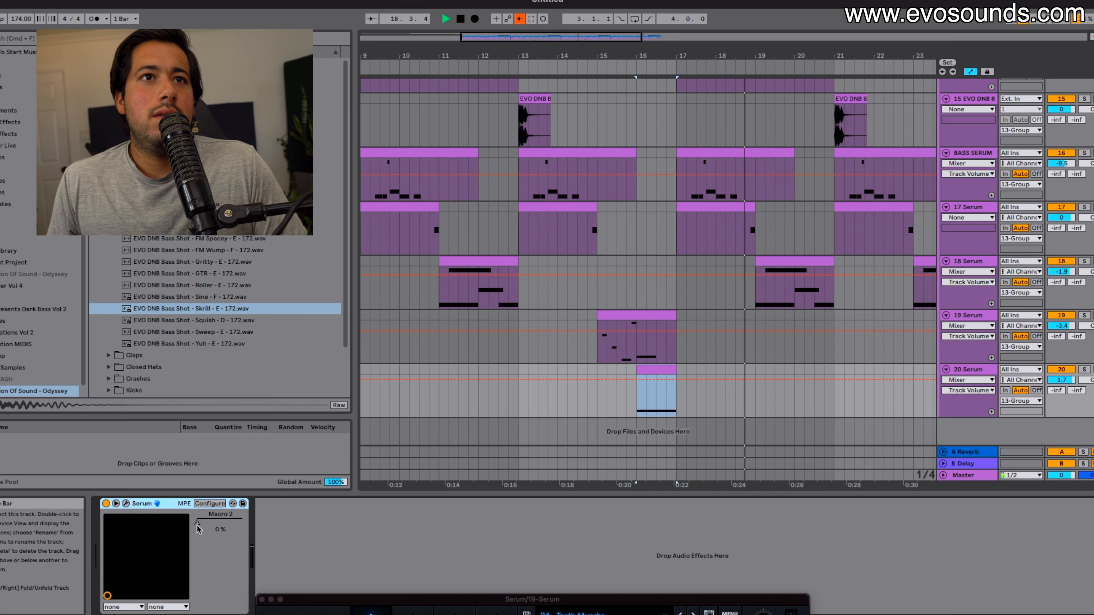
pyautogui.moveTo(447, 601); pyautogui.dragTo(447, 145)
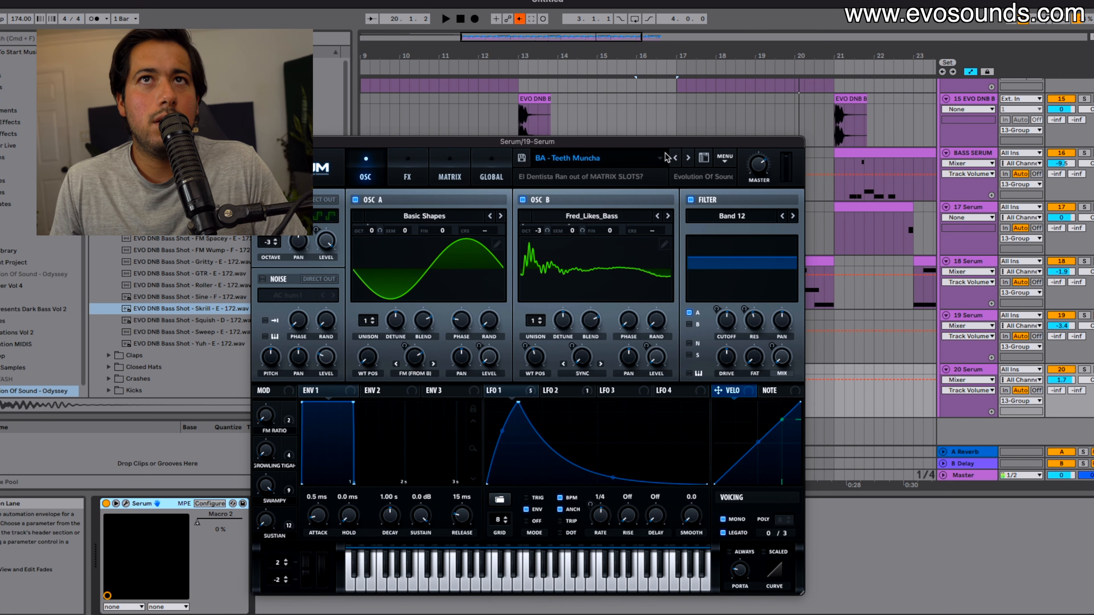
# Switch from the 19 Serum window to 20 Serum and audition its Mover, Speed Mod 1 and FM Ratio macros during playback
pyautogui.press('super+w')
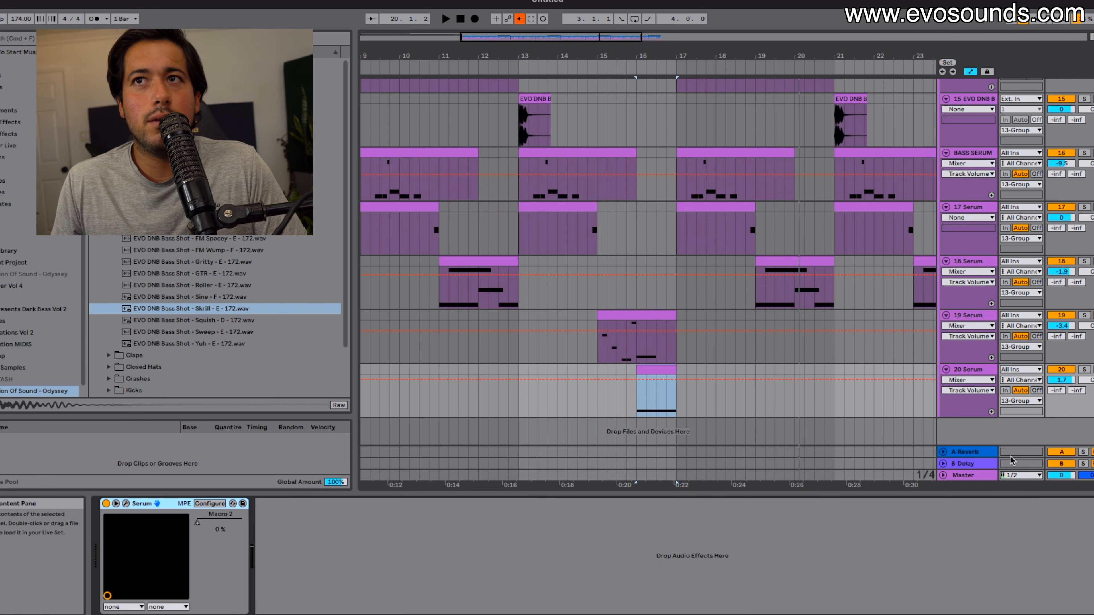
pyautogui.click(968, 373)
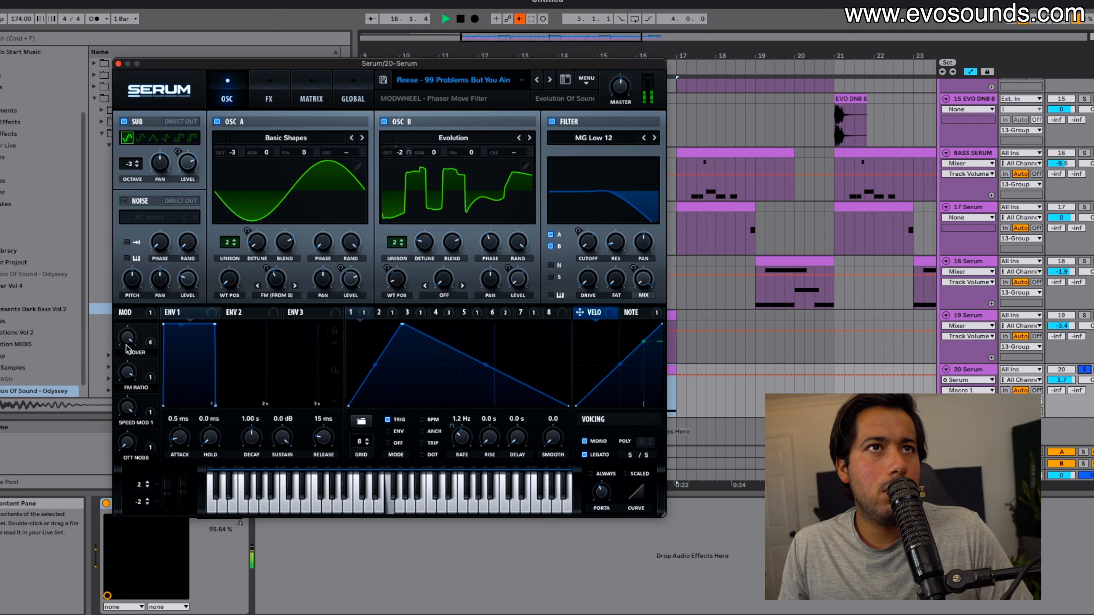
pyautogui.moveTo(127, 343); pyautogui.dragTo(110, 423)
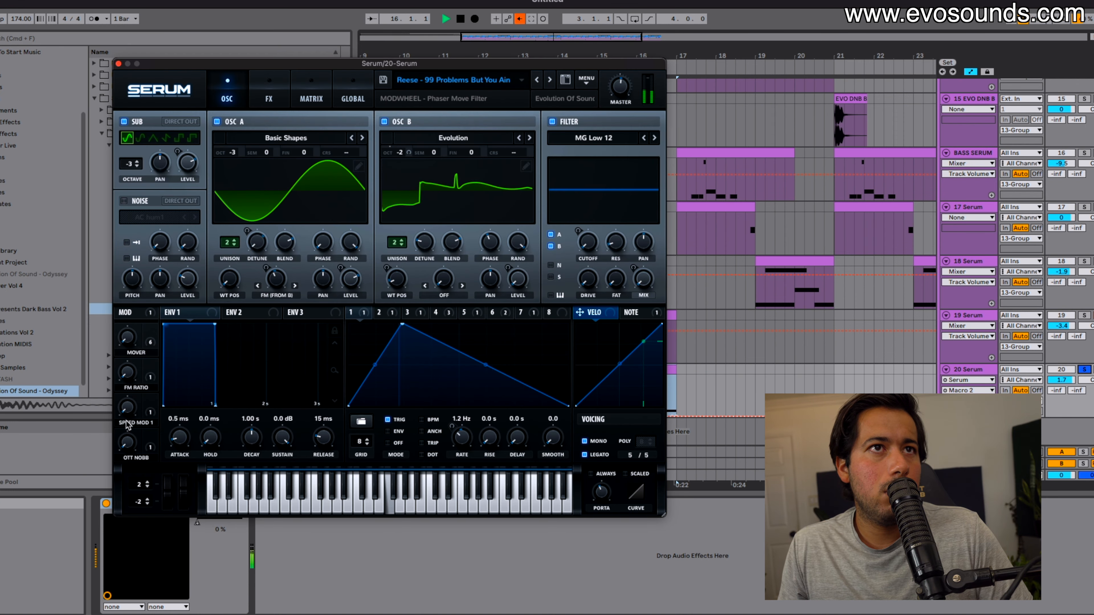
pyautogui.moveTo(130, 400); pyautogui.dragTo(167, 331)
pyautogui.moveTo(129, 373); pyautogui.dragTo(150, 287)
pyautogui.press('space')
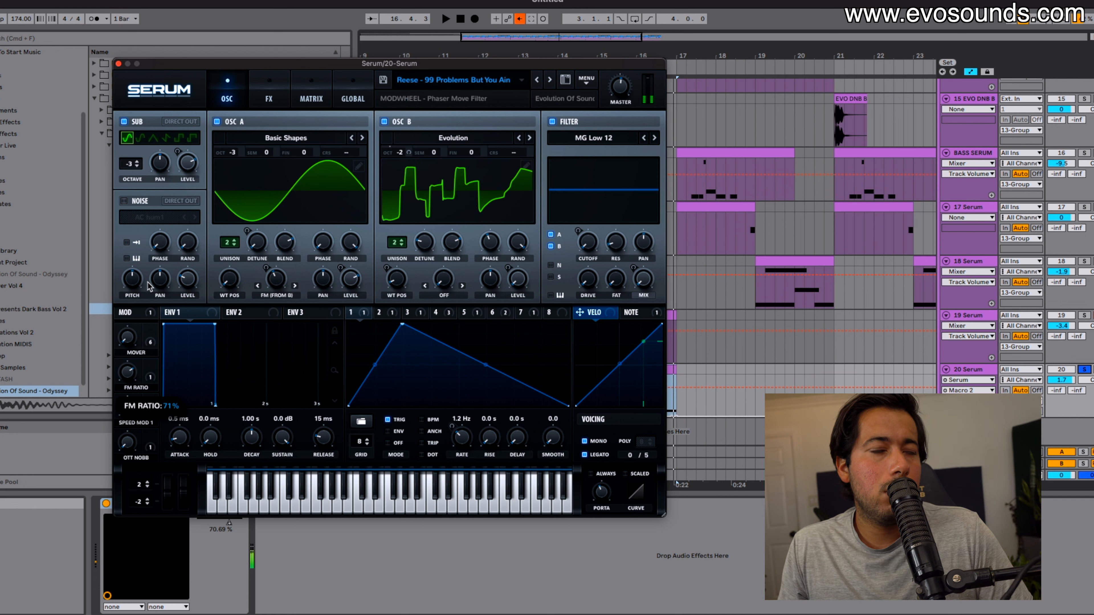
pyautogui.click(118, 64)
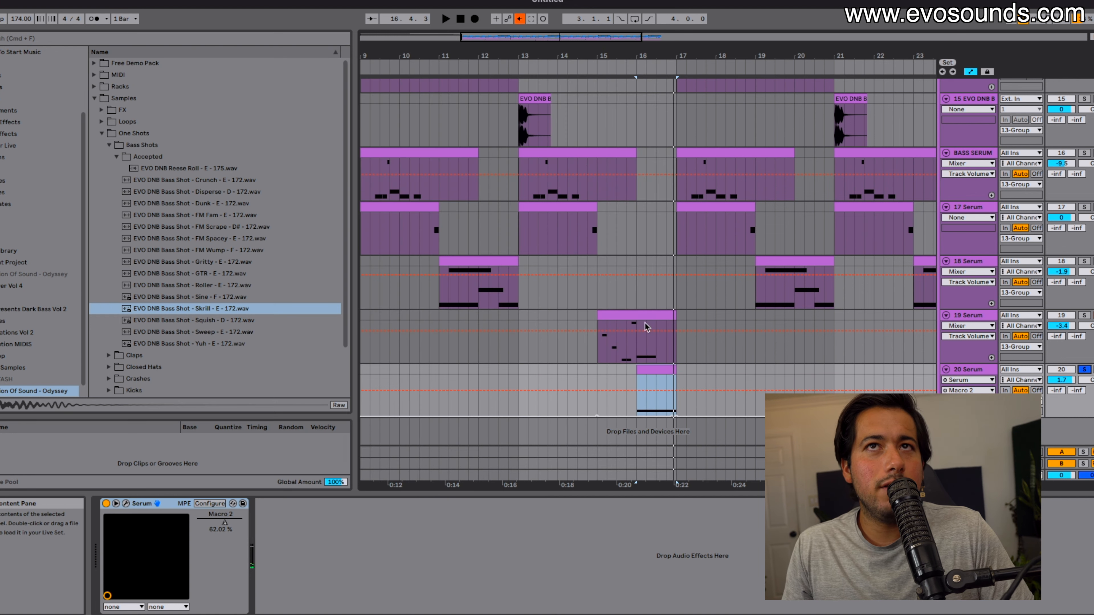
# Re-enable automation and draw a Macro 2 ramp on the 20 Serum clip from 0% at bar 16 up to bar 17, auditioning it
pyautogui.click(520, 19)
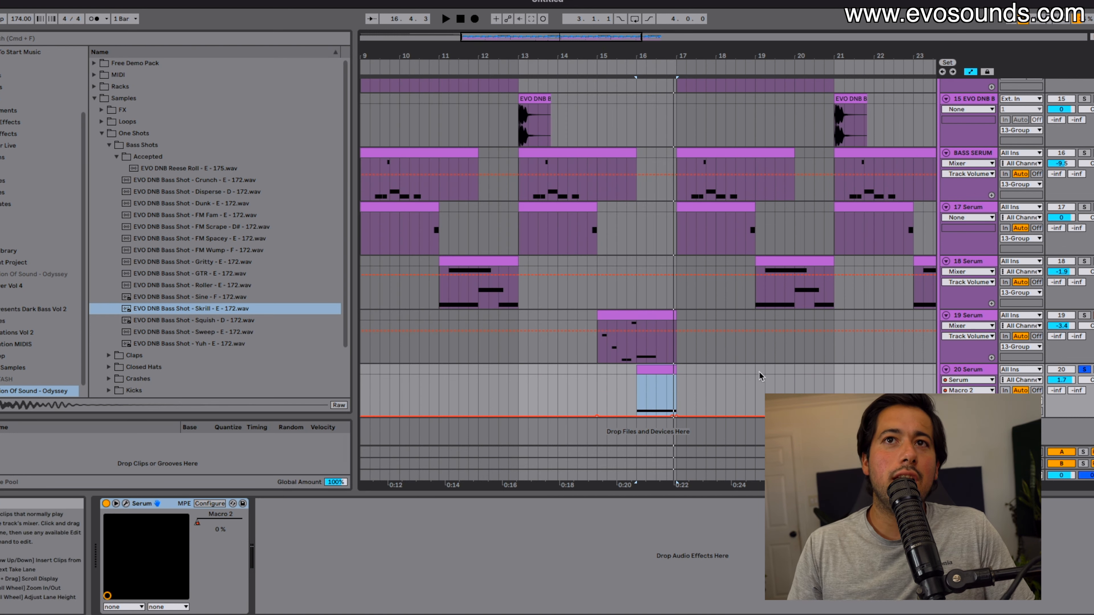
pyautogui.scroll(10, 744, 370)
pyautogui.hscroll(-8, 744, 369)
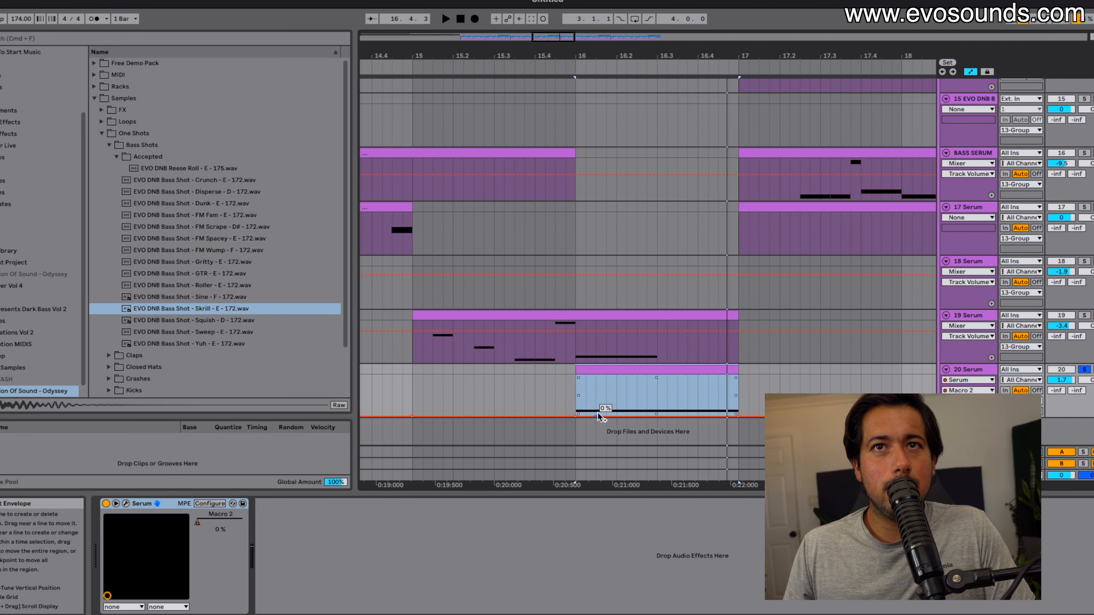
pyautogui.moveTo(738, 416); pyautogui.dragTo(739, 382)
pyautogui.press('space')
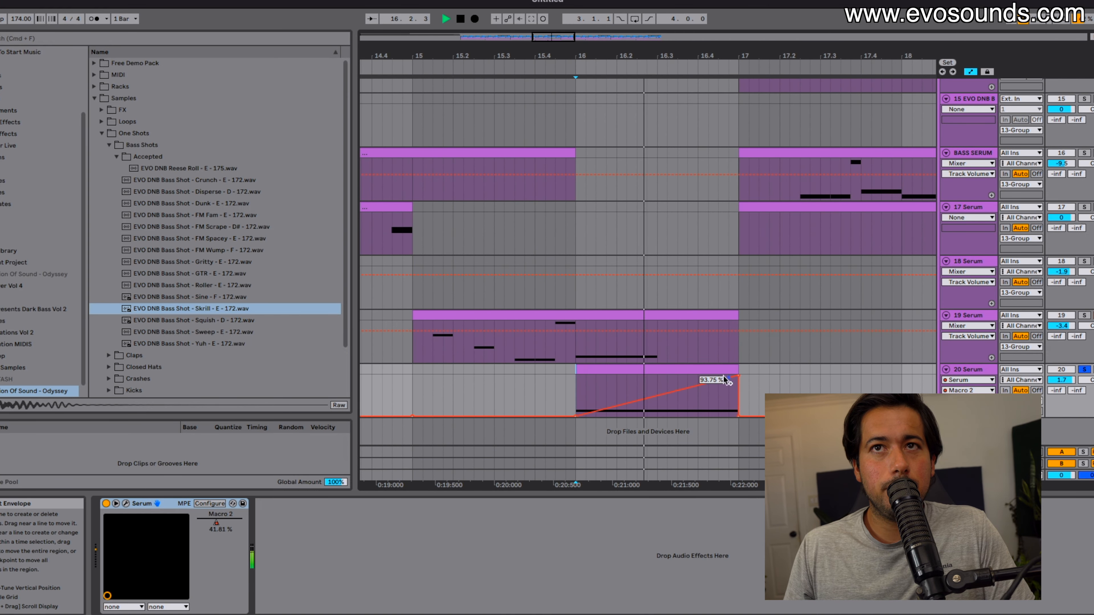
pyautogui.press('space')
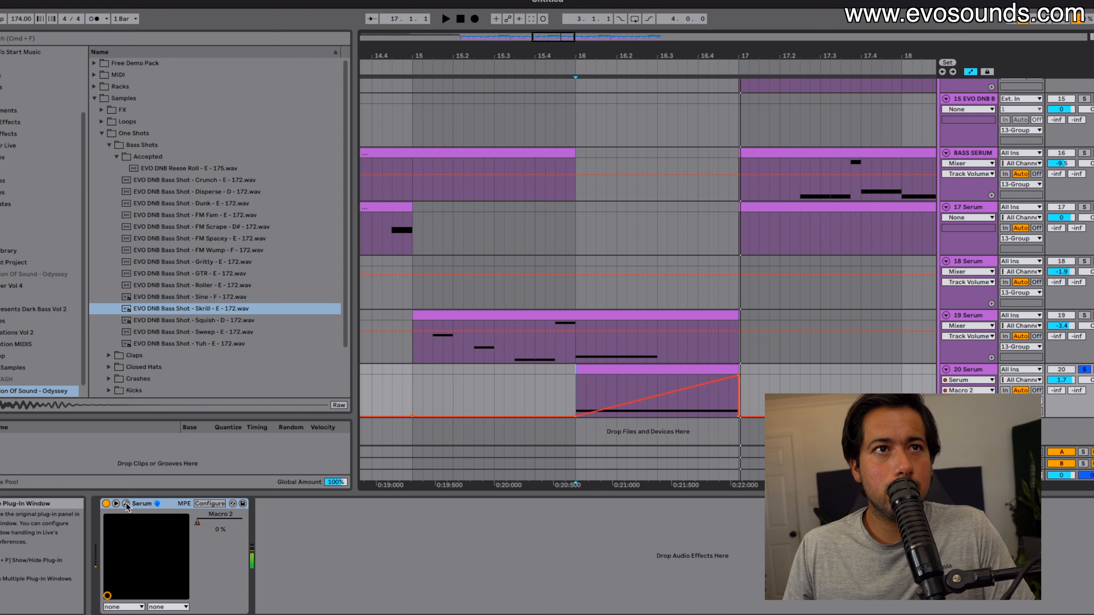
# Check the distortion drive among the 20 Serum patch's effects while playing the clip, and close the plug-in window
pyautogui.moveTo(443, 184); pyautogui.dragTo(378, 92)
pyautogui.click(311, 129)
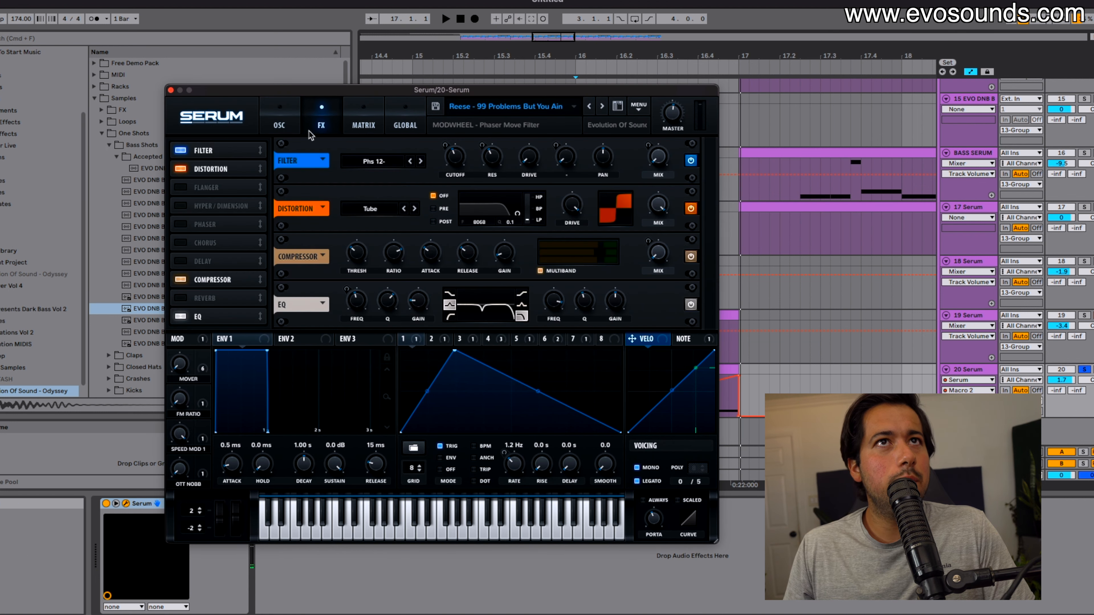
pyautogui.press('space')
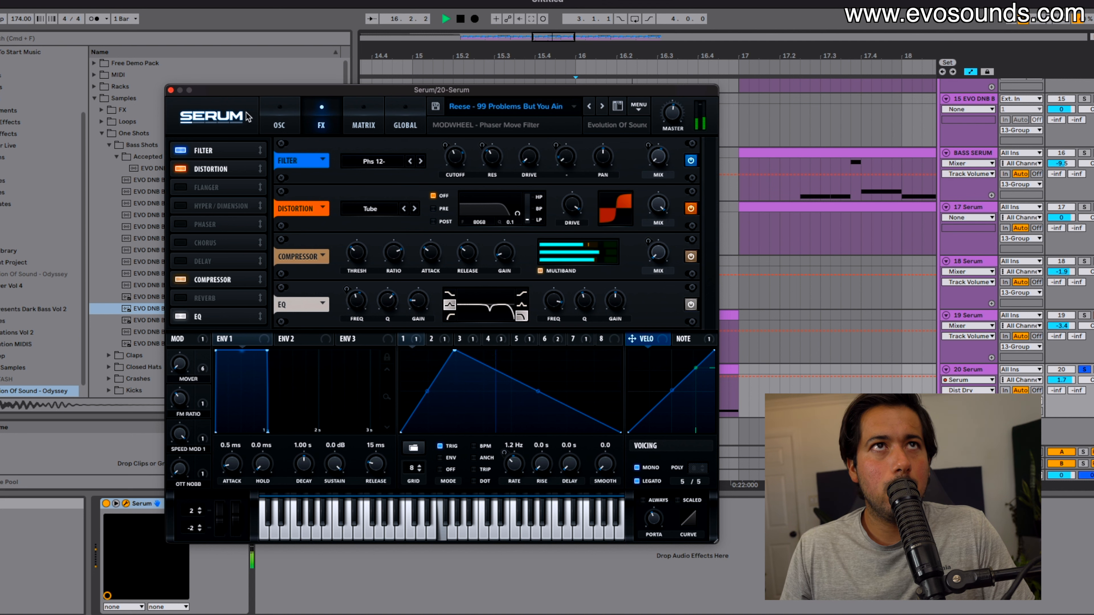
pyautogui.click(171, 91)
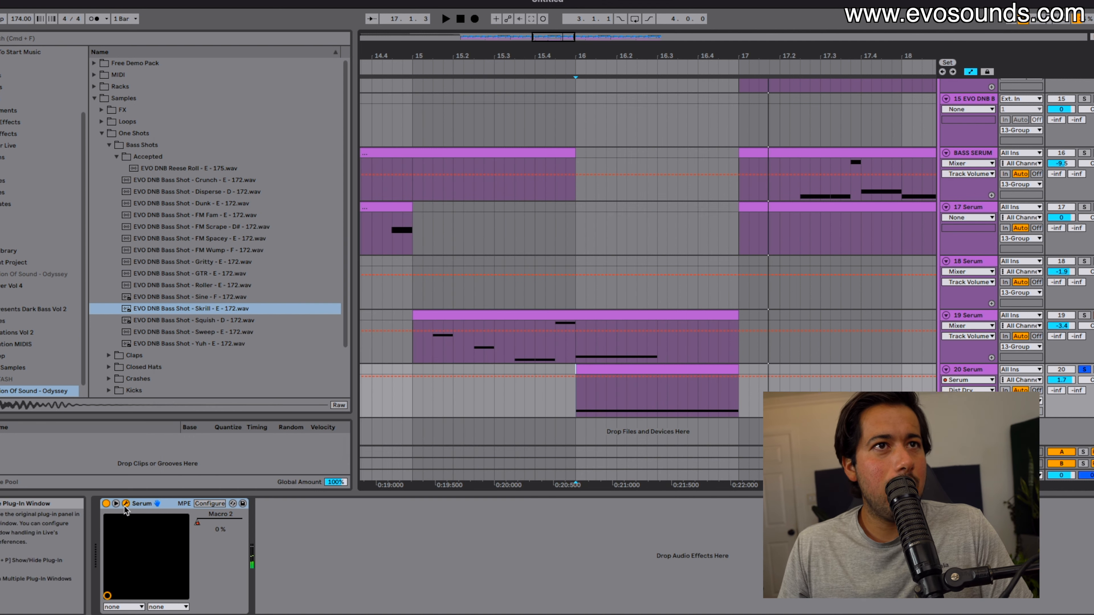
# Audition the Mover macro in 20 Serum and automate Macro 1 to rise from 0% to 100% across the bar 16 clip
pyautogui.moveTo(543, 336); pyautogui.dragTo(264, 98)
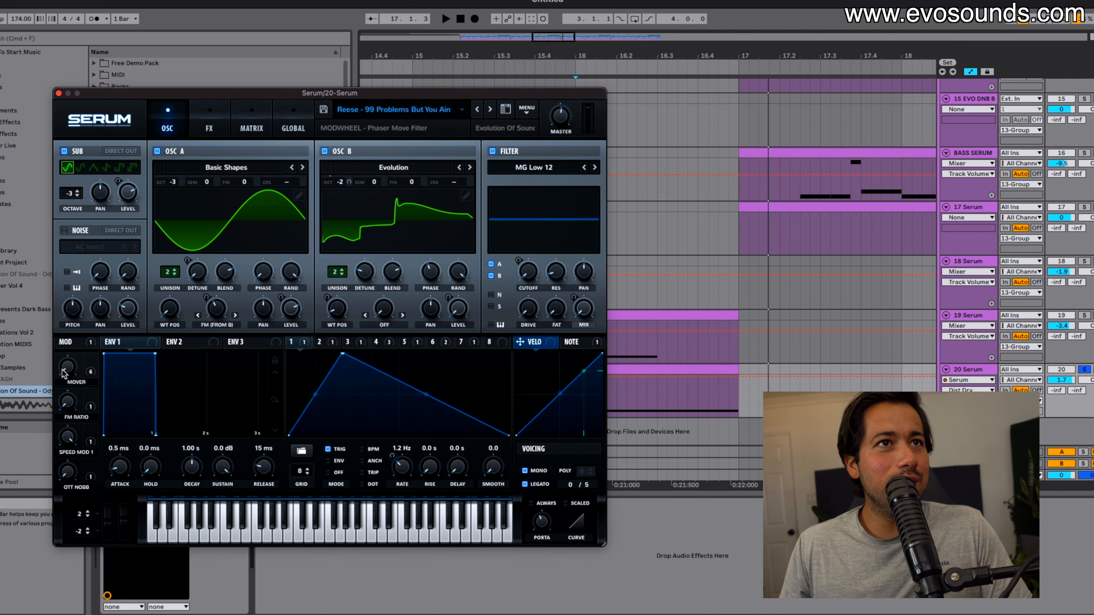
pyautogui.moveTo(67, 371); pyautogui.dragTo(77, 439)
pyautogui.press('space')
pyautogui.press('space')
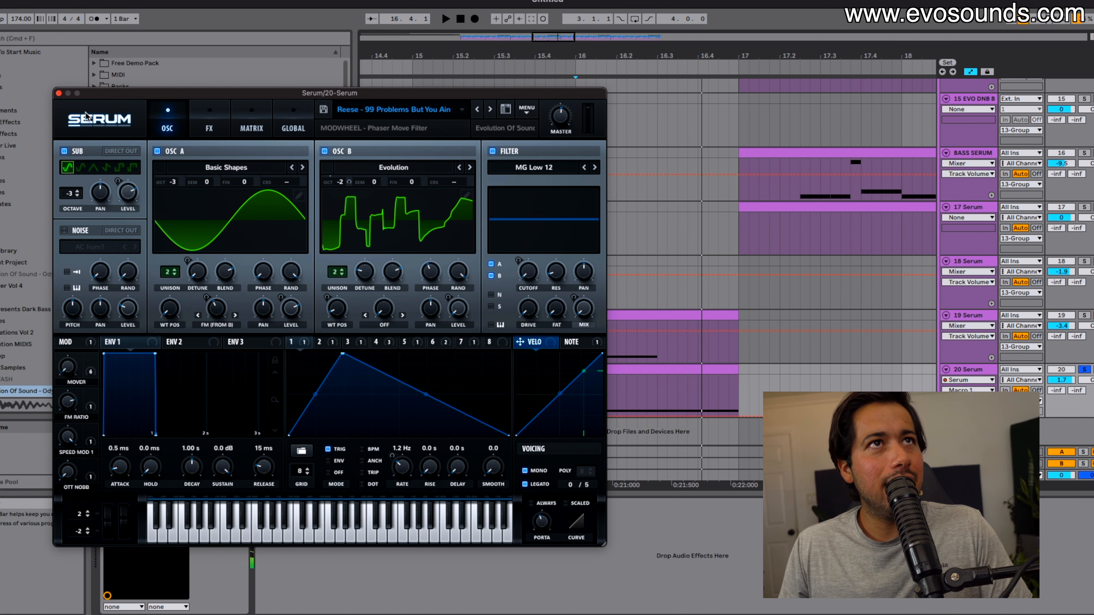
pyautogui.click(59, 93)
pyautogui.click(607, 415)
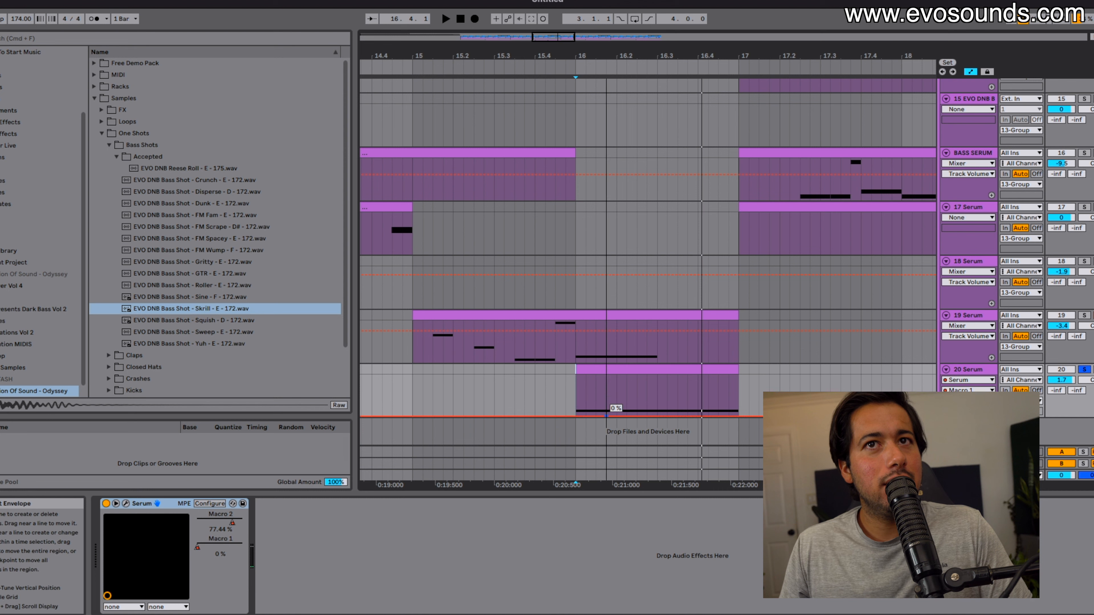
pyautogui.press('space')
pyautogui.moveTo(601, 416); pyautogui.dragTo(739, 375)
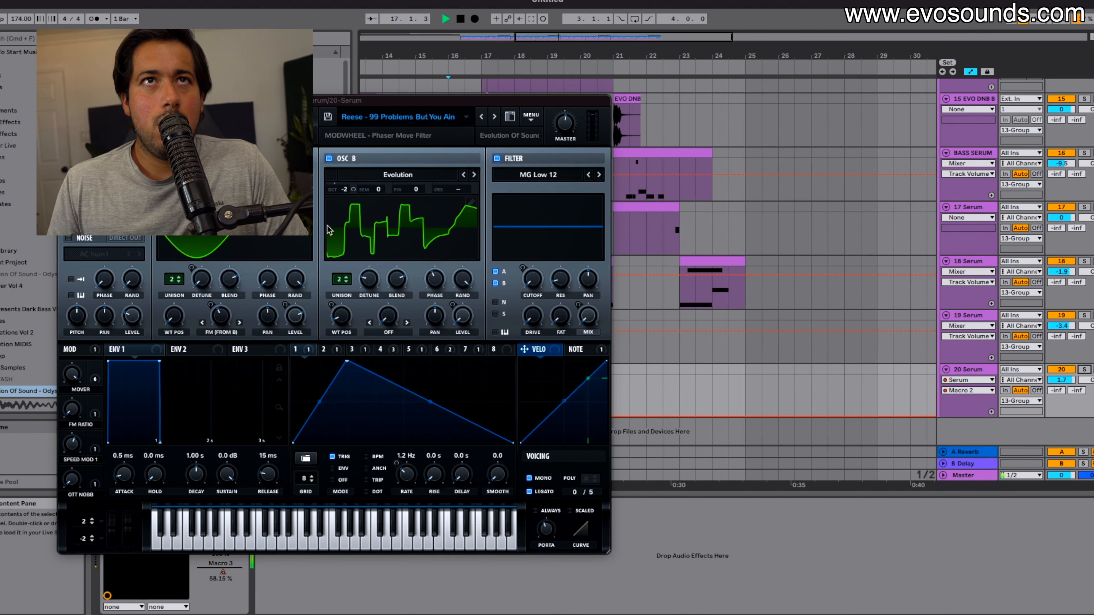
# Close the 20 Serum plug-in window and play the arrangement from bar 6 through the drop
pyautogui.click(66, 100)
pyautogui.press('space')
pyautogui.hscroll(-10, 507, 280)
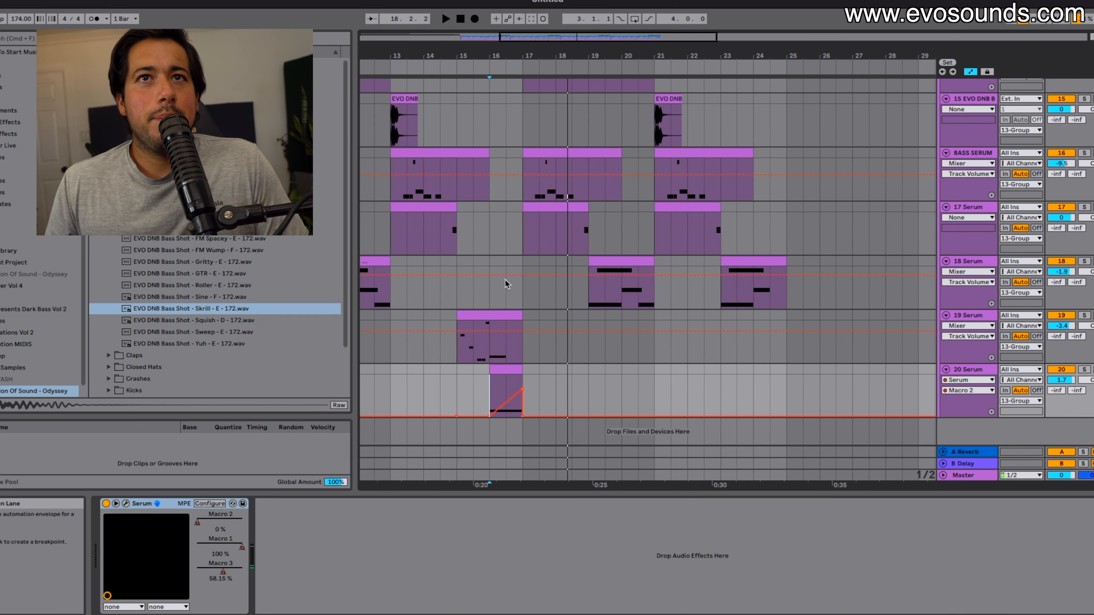
pyautogui.scroll(5, 518, 293)
pyautogui.press('space')
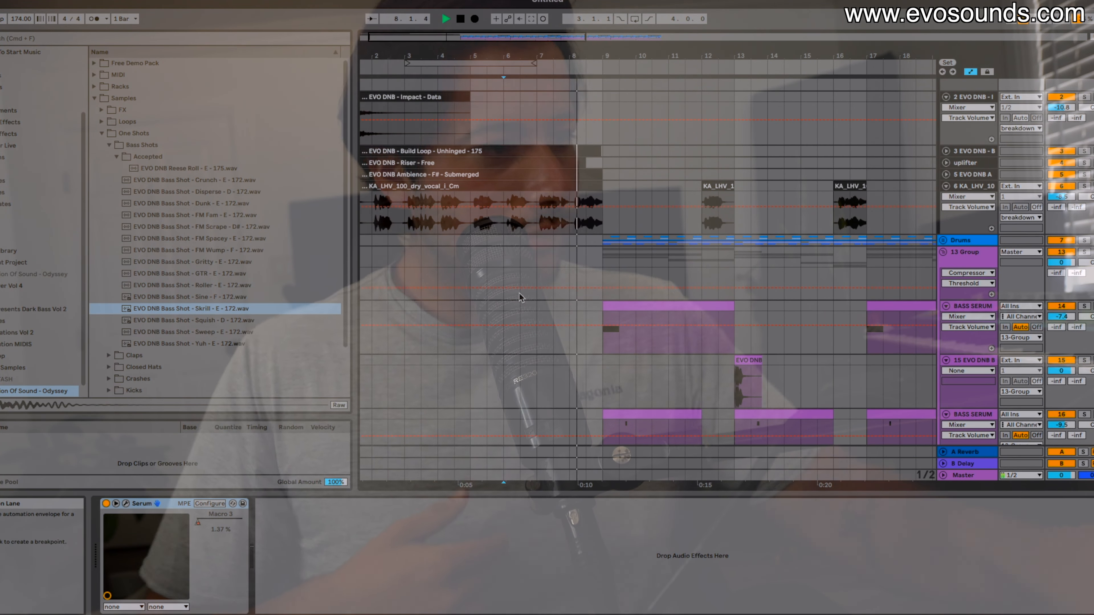
pyautogui.scroll(-5, 519, 293)
pyautogui.hscroll(8, 519, 292)
# Stop at the bar 19 clip on 18 Serum, open its plug-in, re-enable automation and show the Fog It macro's lane
pyautogui.click(126, 503)
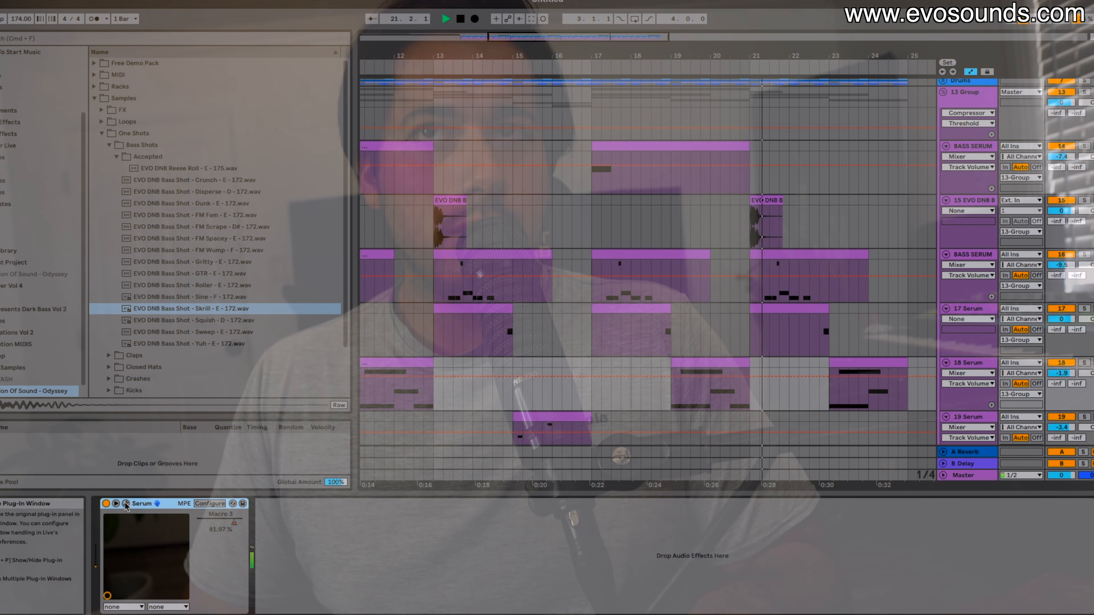
pyautogui.press('space')
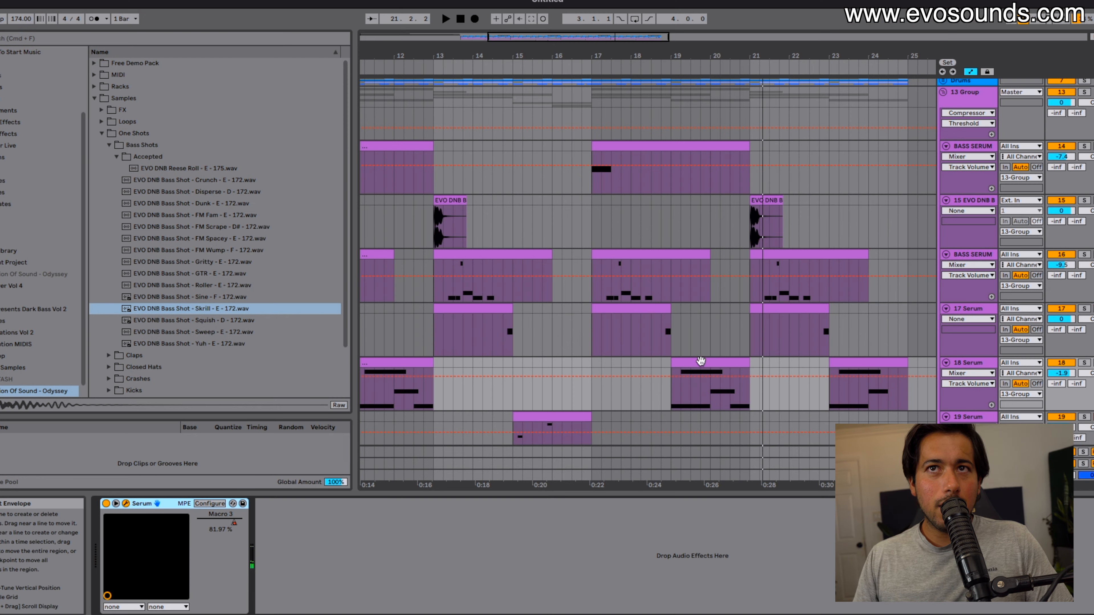
pyautogui.click(700, 361)
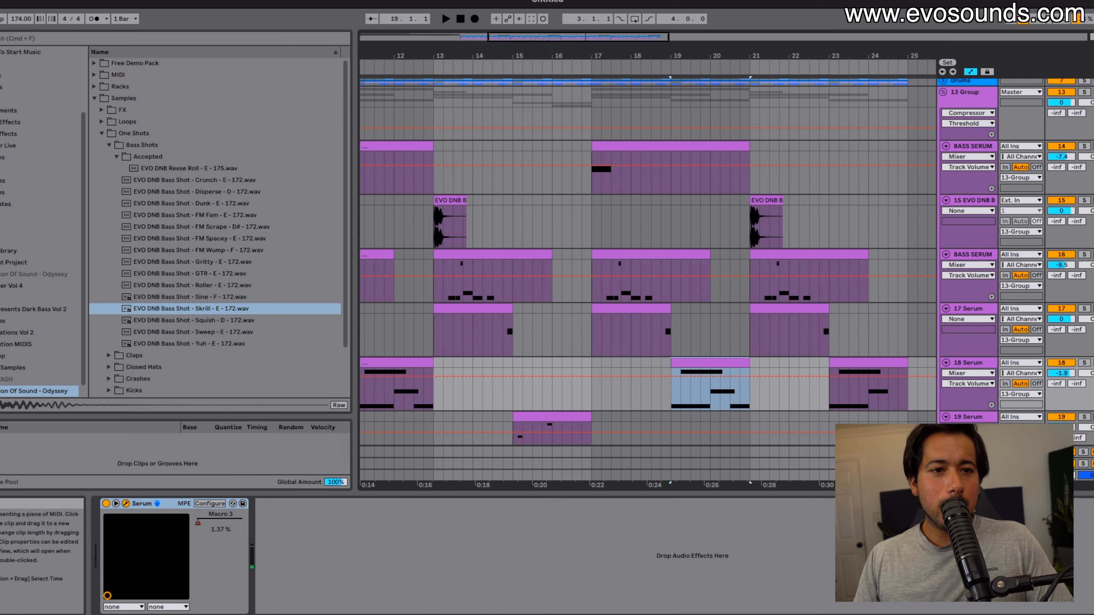
pyautogui.moveTo(1092, 172); pyautogui.dragTo(342, 147)
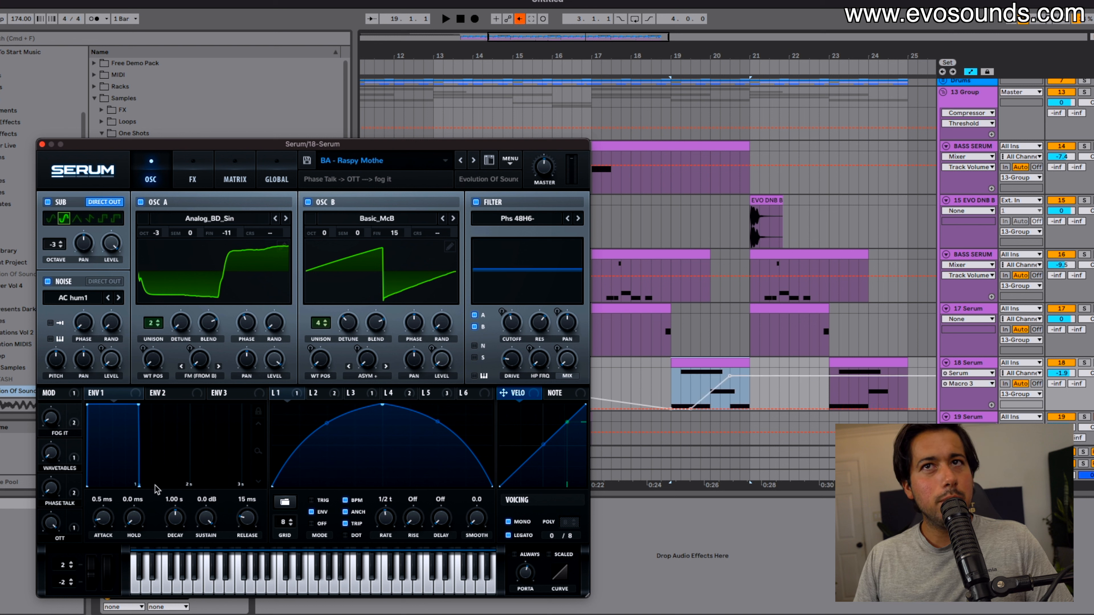
pyautogui.click(519, 19)
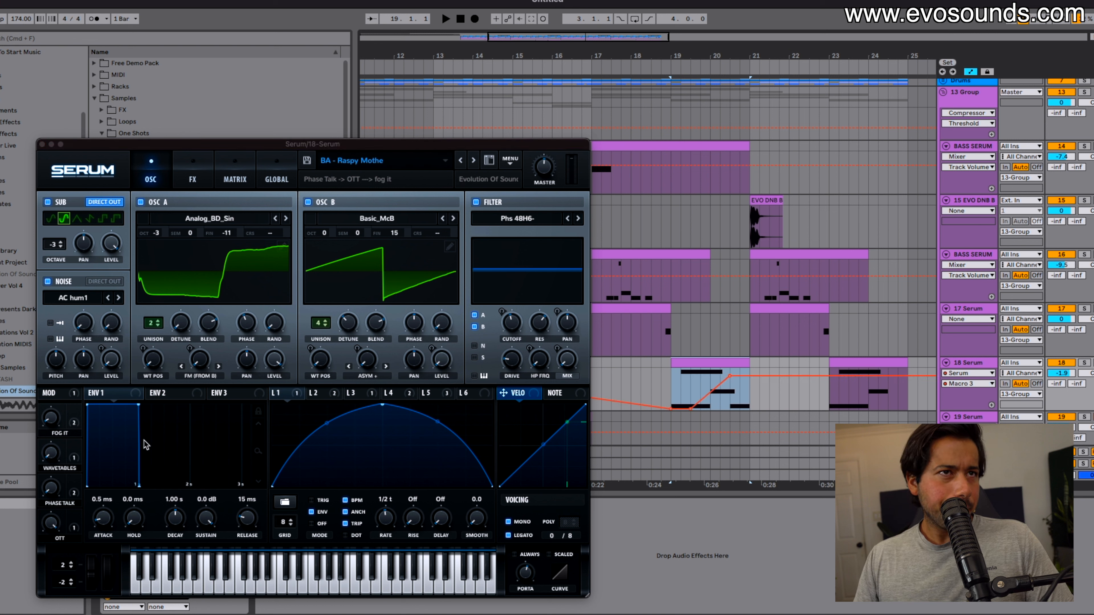
pyautogui.click(51, 421)
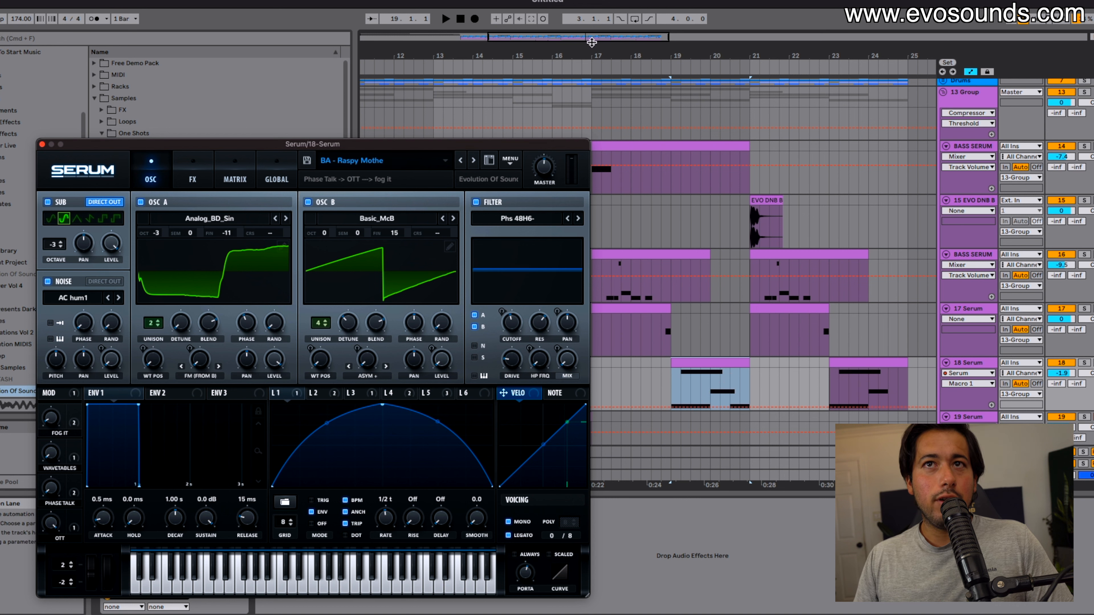
# In the bar 19 clip, delete the G#3 and last F3 notes, extend C4 to the clip's end and play it
pyautogui.doubleClick(701, 360)
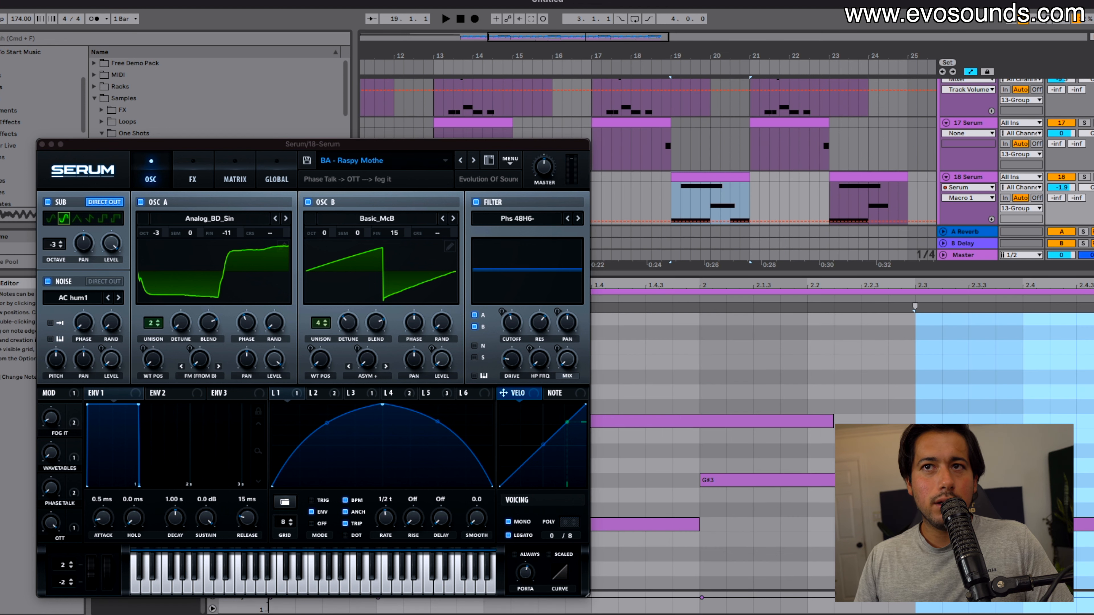
pyautogui.press('Delete')
pyautogui.click(781, 476)
pyautogui.press('Delete')
pyautogui.moveTo(833, 421); pyautogui.dragTo(1091, 421)
pyautogui.press('space')
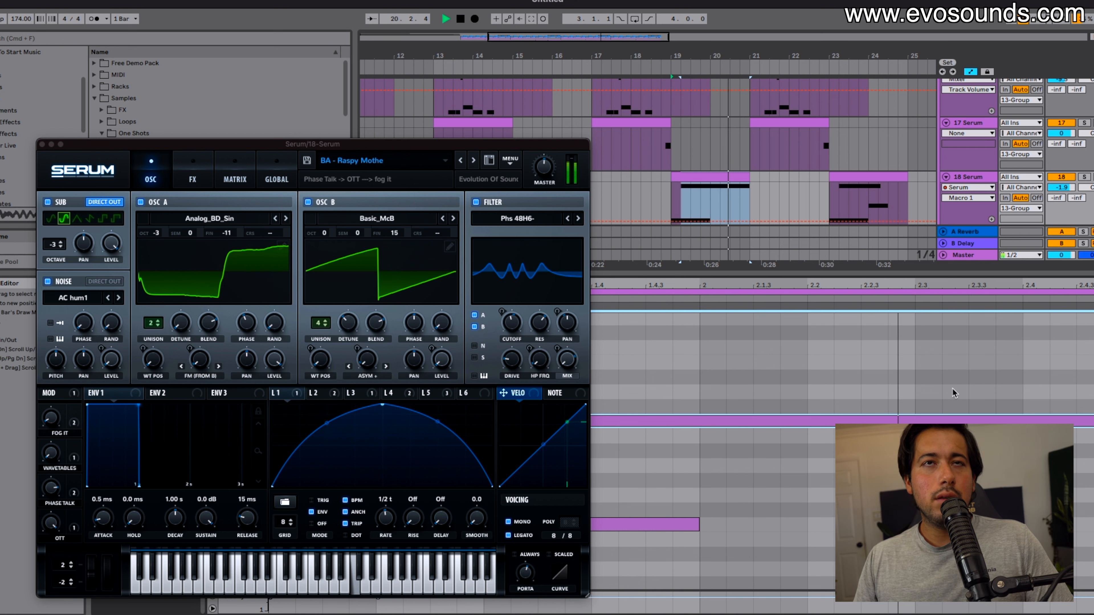
pyautogui.press('space')
# Automate 18 Serum's Macro 1 to rise from the C4 note's start to bar 21 and fall back by bar 23
pyautogui.click(45, 421)
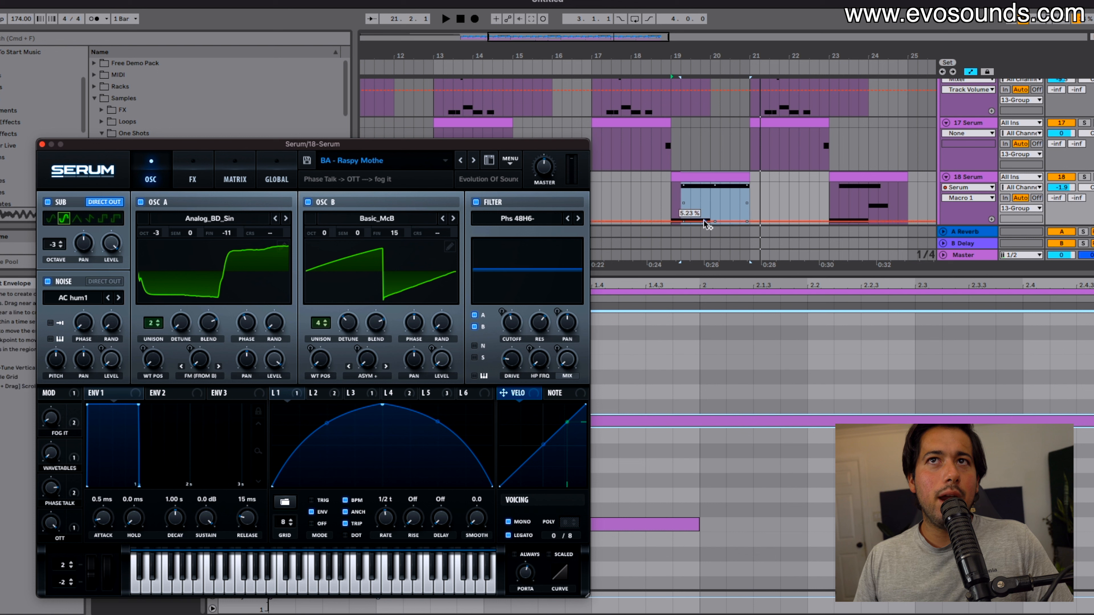
pyautogui.click(682, 221)
pyautogui.press('space')
pyautogui.moveTo(749, 219); pyautogui.dragTo(749, 198)
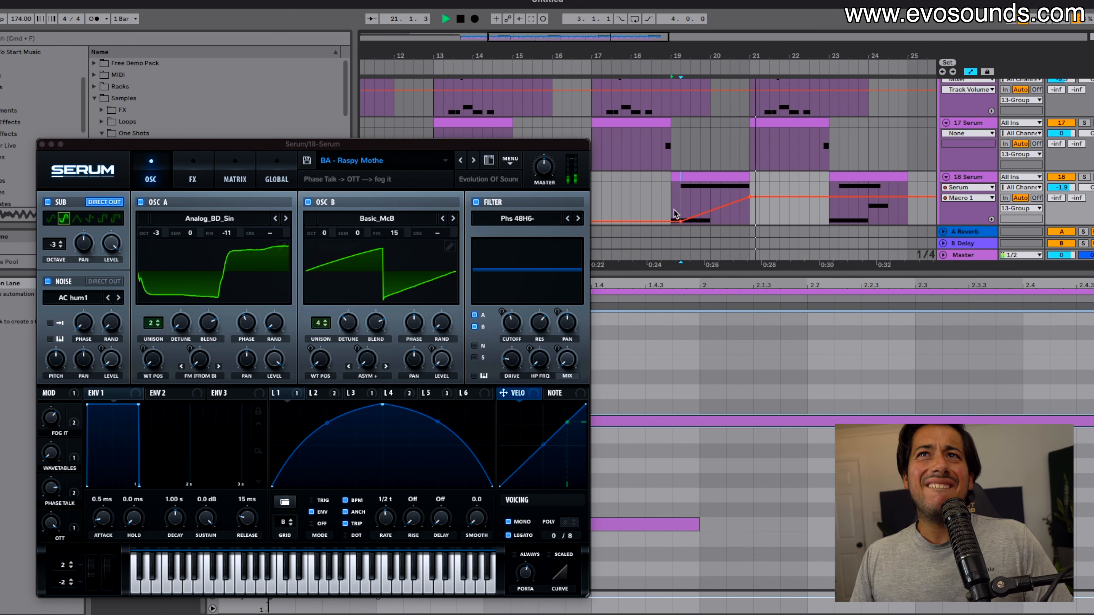
pyautogui.click(42, 144)
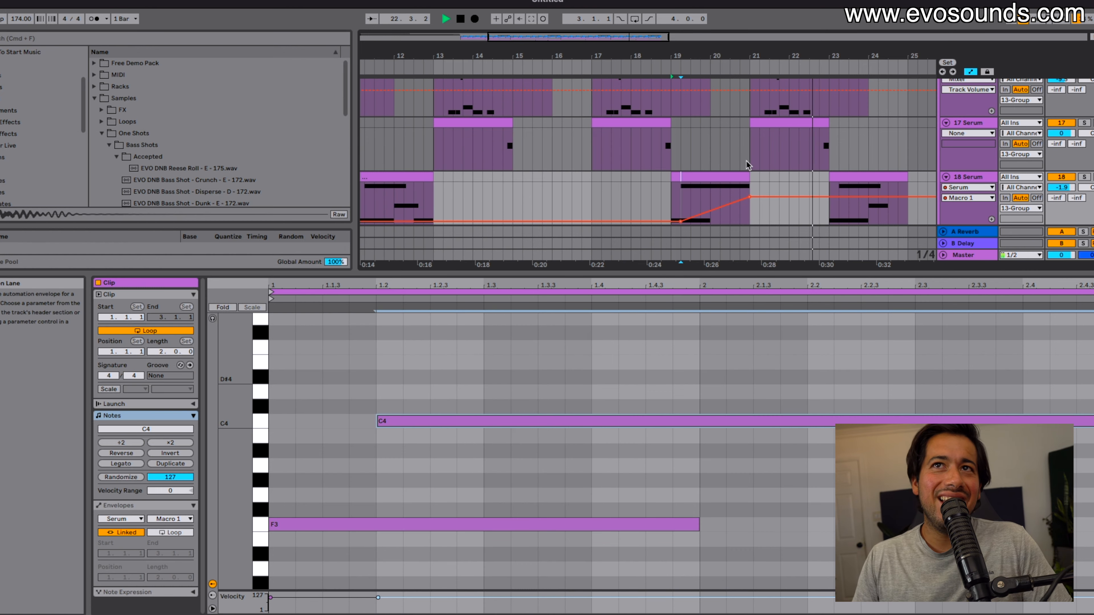
pyautogui.scroll(-2, 704, 164)
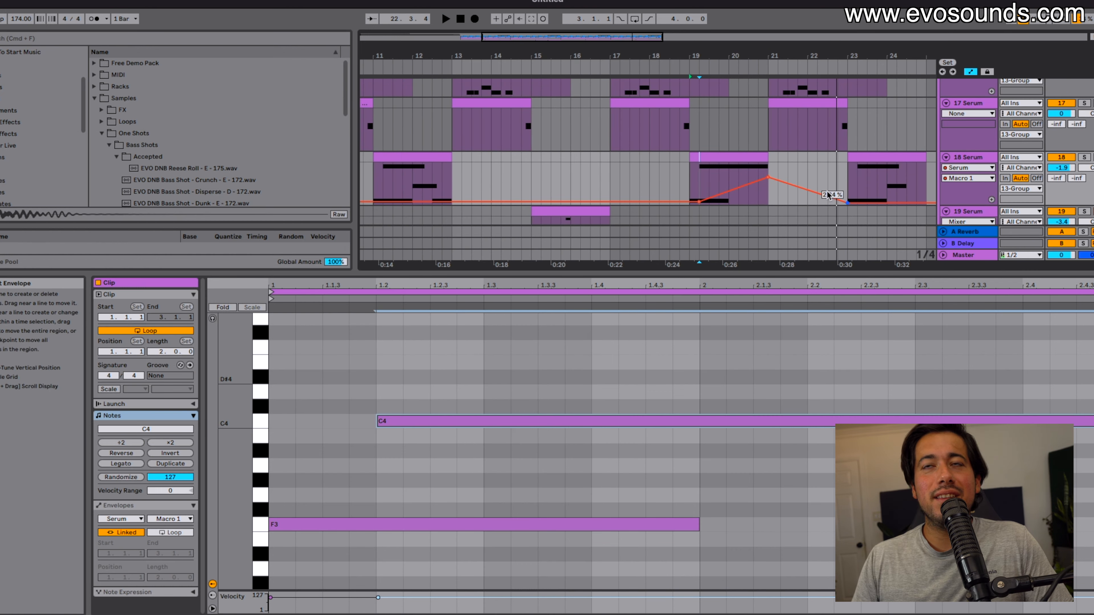
# Review the bass clips across the full arrangement and close the 20 Serum plug-in window
pyautogui.press('-')
pyautogui.press('-')
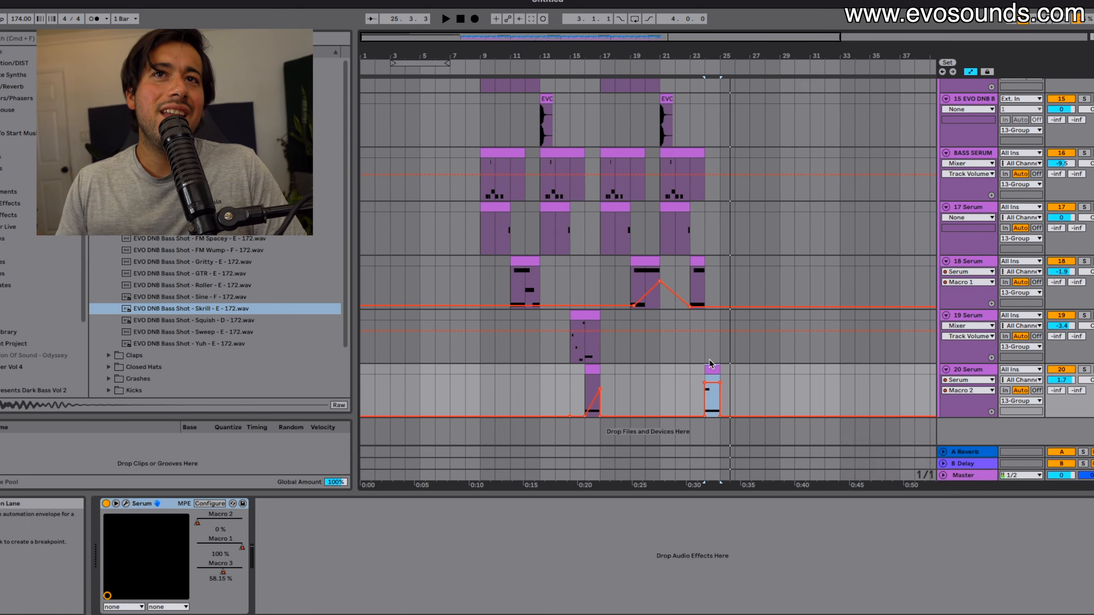
pyautogui.scroll(2, 814, 311)
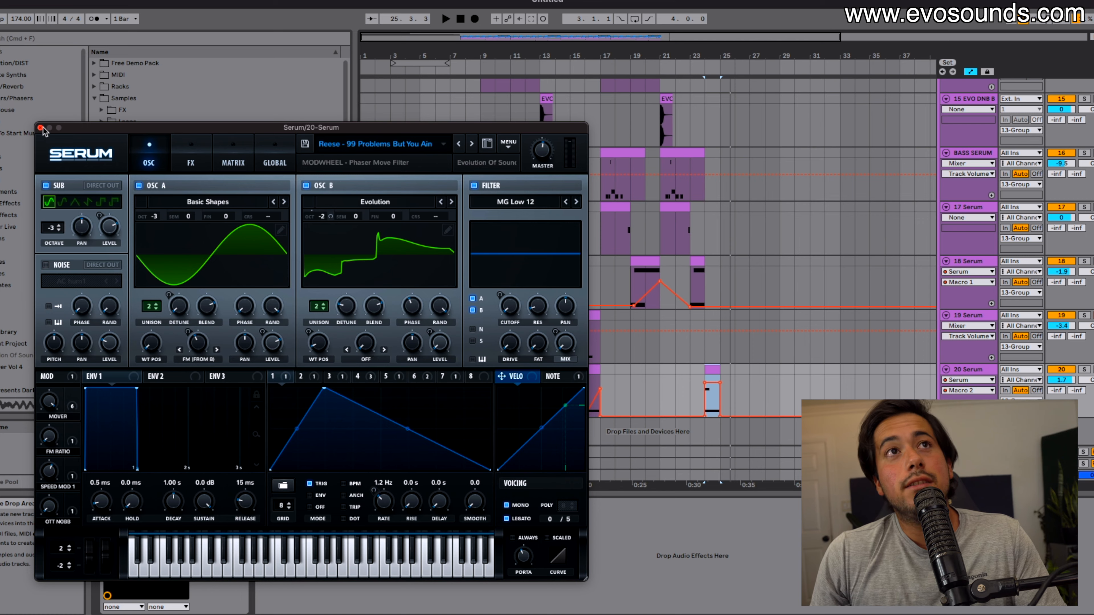
pyautogui.click(41, 128)
# Select the BASS SERUM track numbered 14 and open its Serum plug-in window
pyautogui.scroll(5, 674, 248)
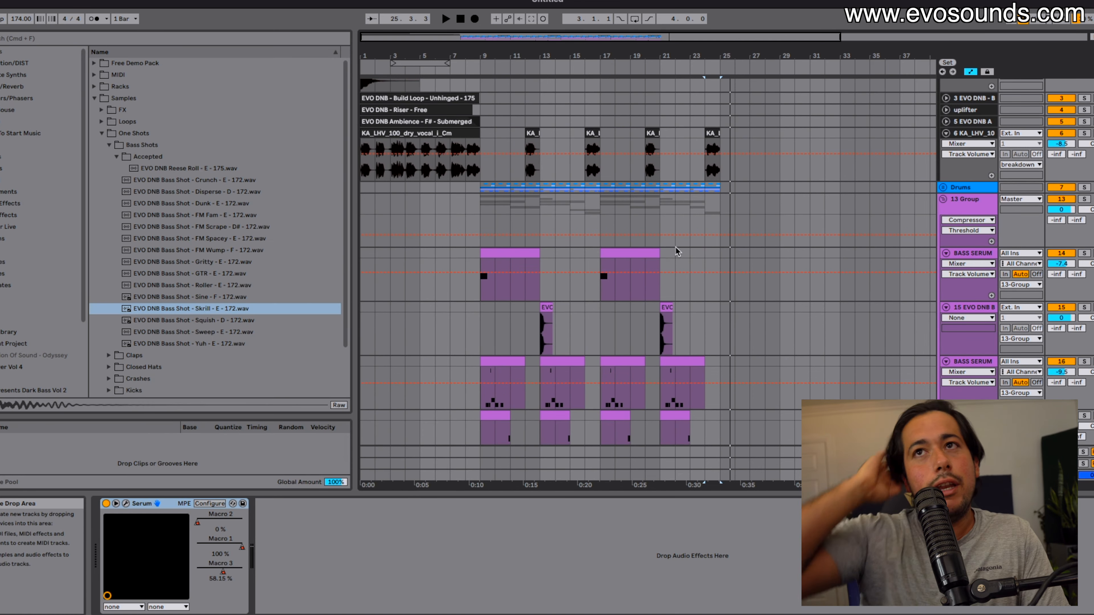
pyautogui.click(982, 254)
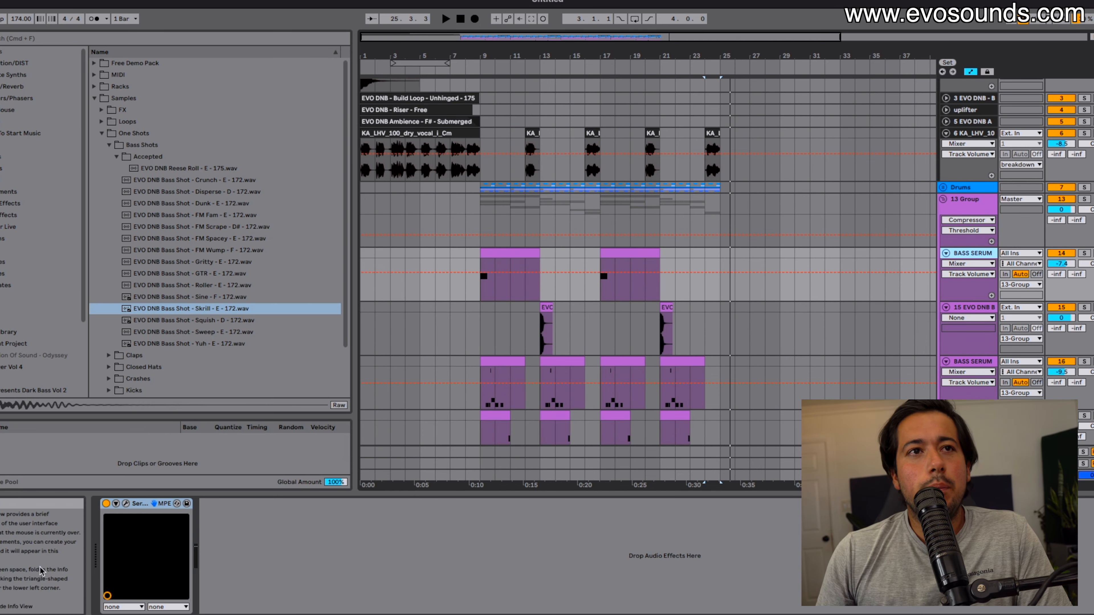
pyautogui.click(126, 503)
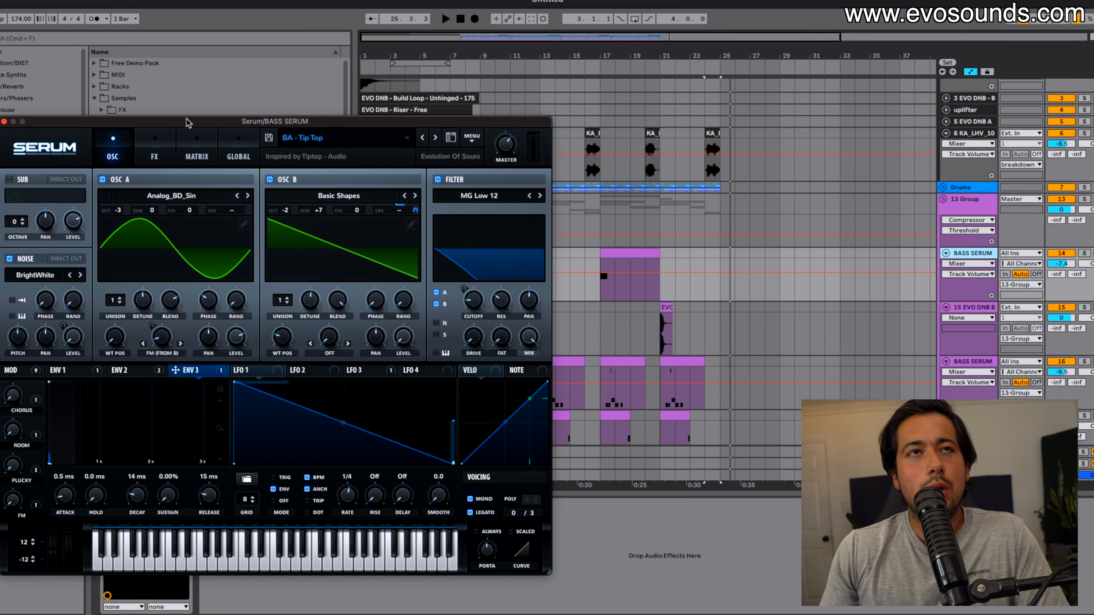
# Inspect the effects racks of the Serum patches on BASS SERUM tracks 14 and 16, closing each plug-in window
pyautogui.click(154, 149)
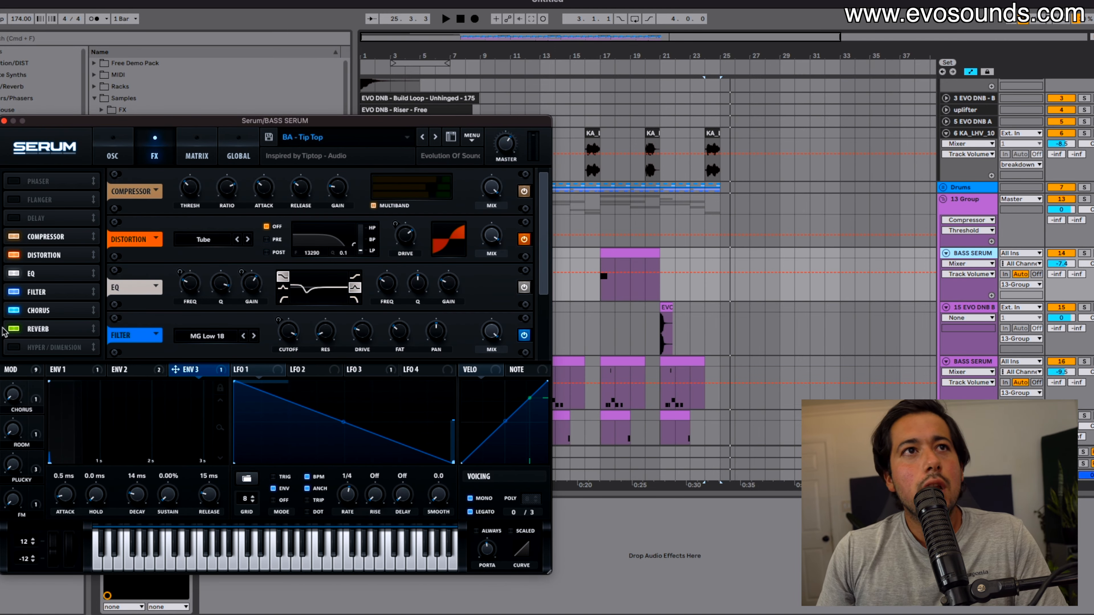
pyautogui.click(4, 121)
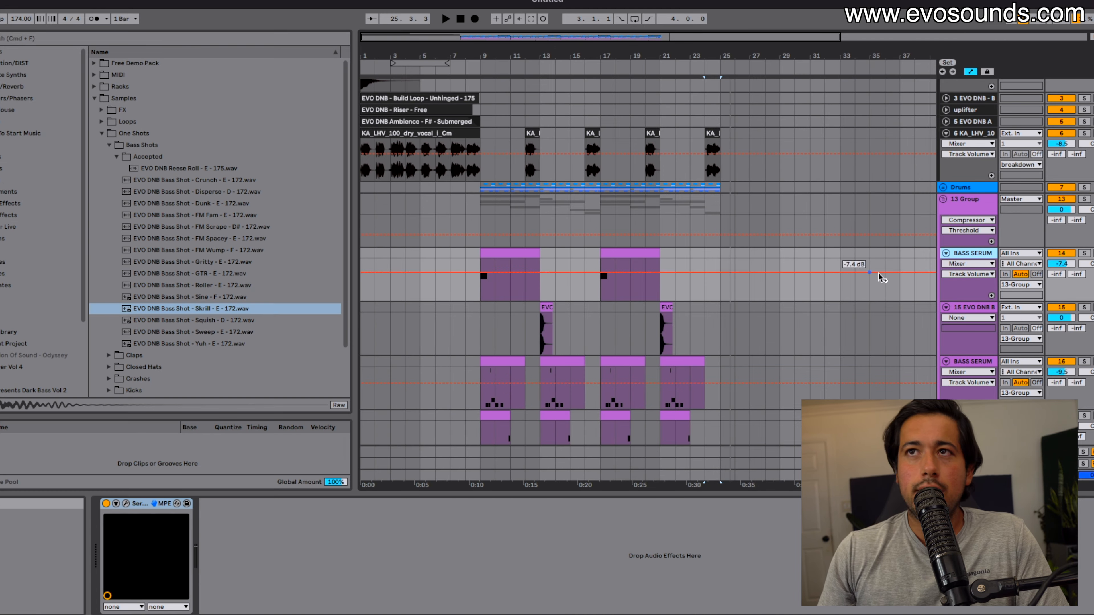
pyautogui.click(770, 330)
pyautogui.scroll(-2, 775, 332)
pyautogui.scroll(-3, 774, 330)
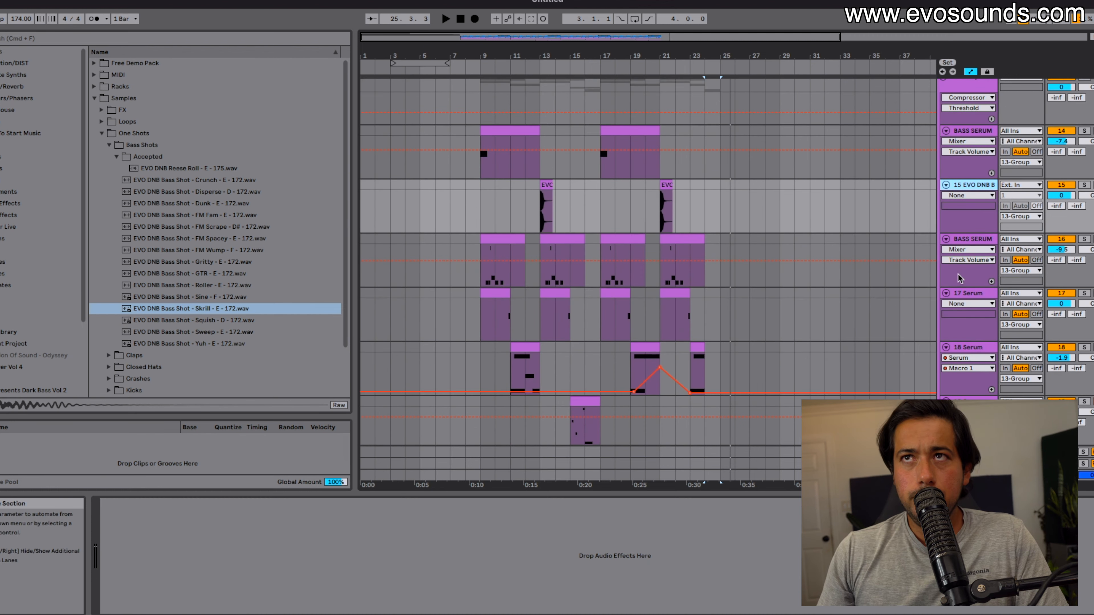
pyautogui.click(965, 243)
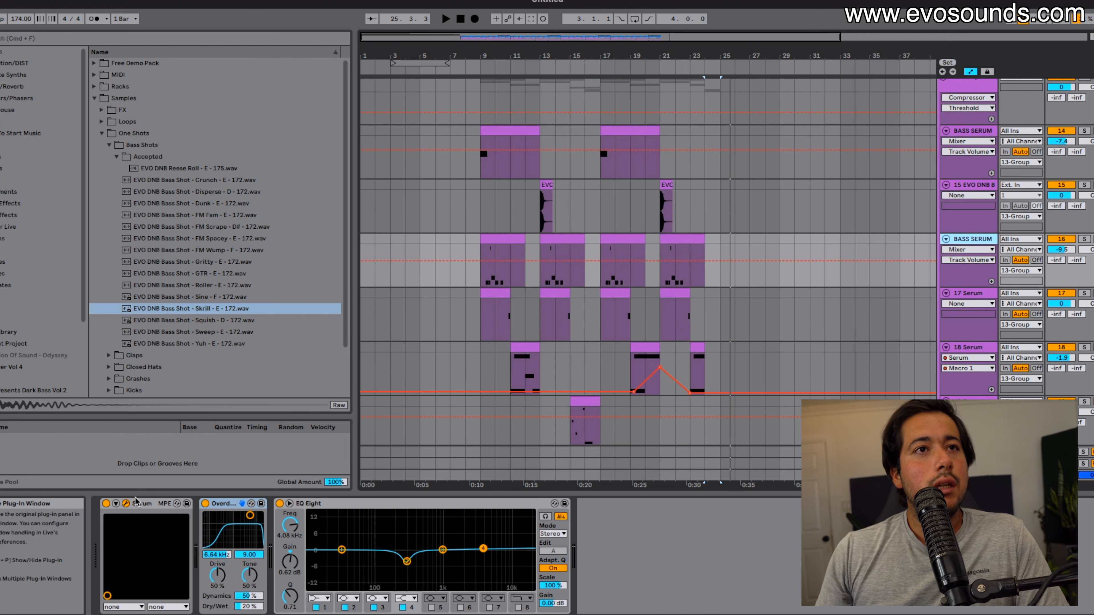
pyautogui.click(125, 503)
pyautogui.click(381, 190)
pyautogui.moveTo(370, 158); pyautogui.dragTo(344, 119)
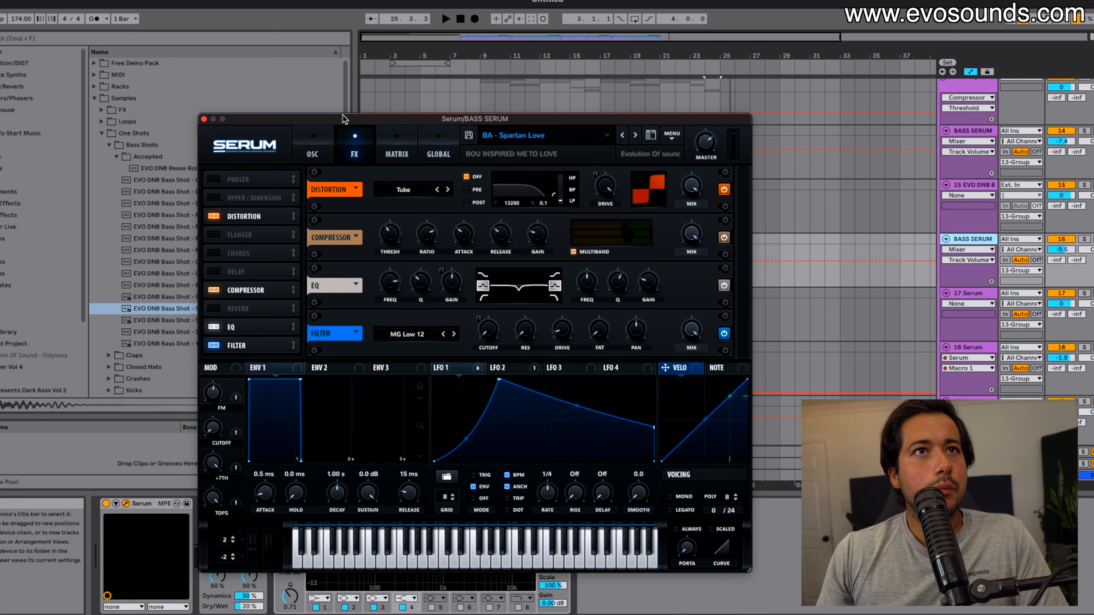
pyautogui.click(204, 119)
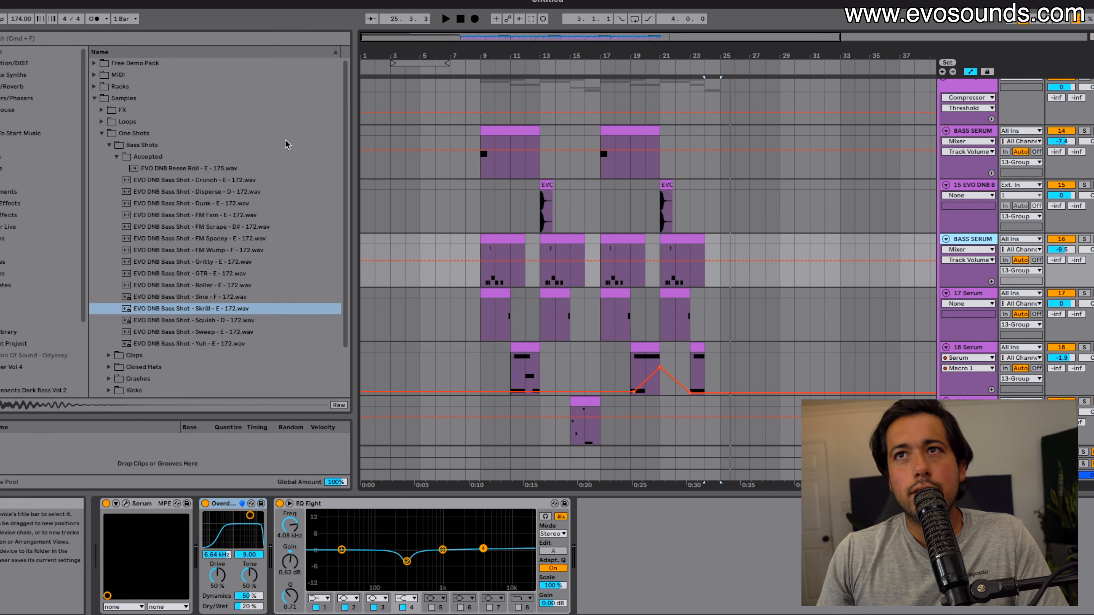
# Switch off the reverb effect in the 17 Serum patch and close its plug-in window
pyautogui.click(969, 293)
pyautogui.click(125, 504)
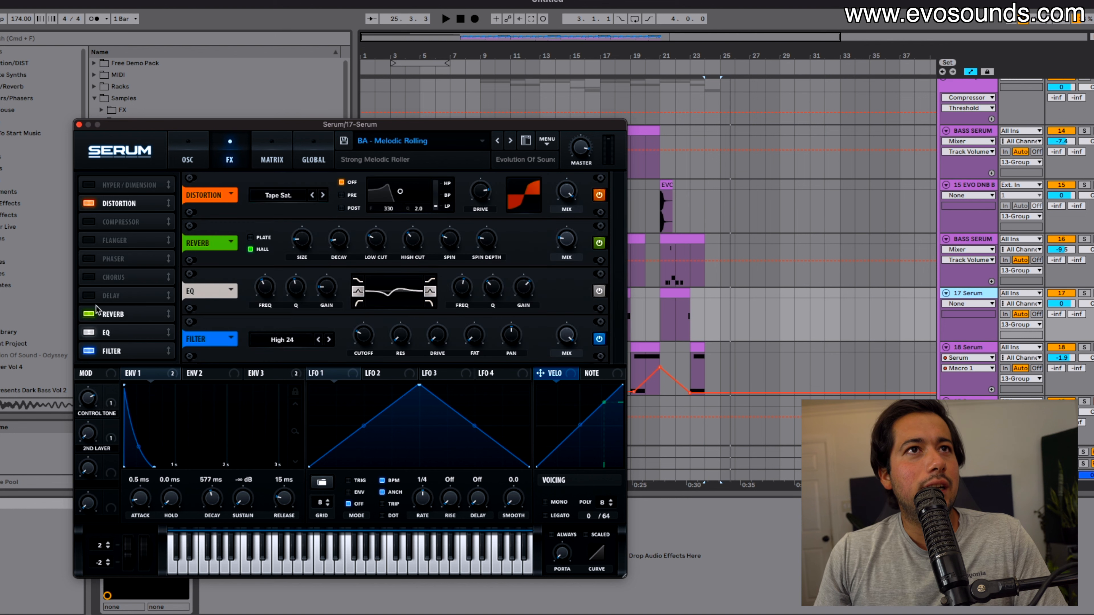
pyautogui.click(89, 314)
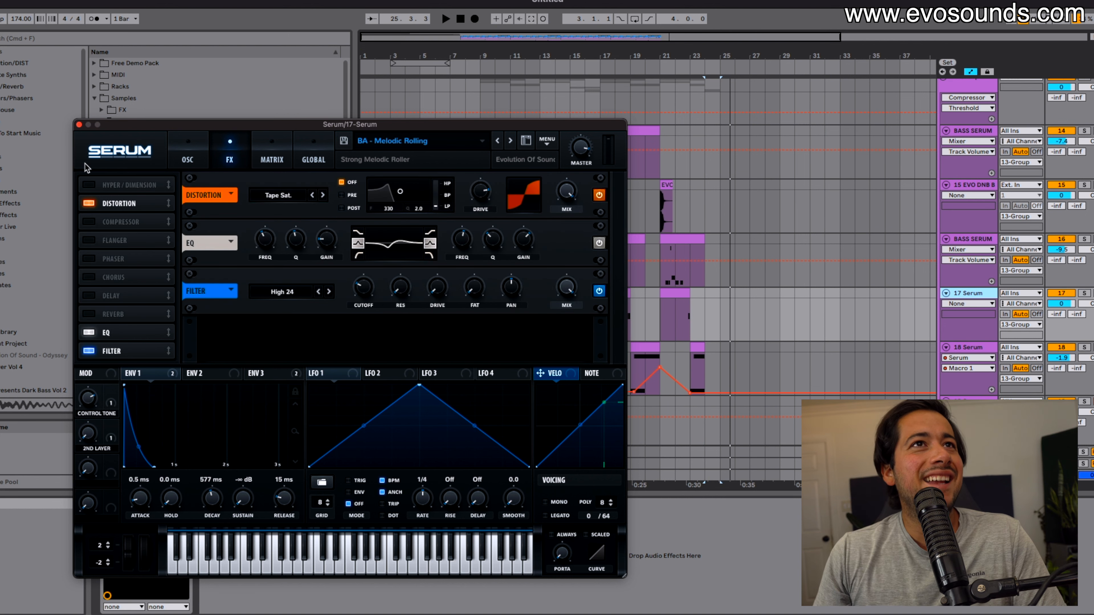
pyautogui.click(79, 124)
# Check the effects rack of the 18 Serum patch and close its plug-in window
pyautogui.click(977, 348)
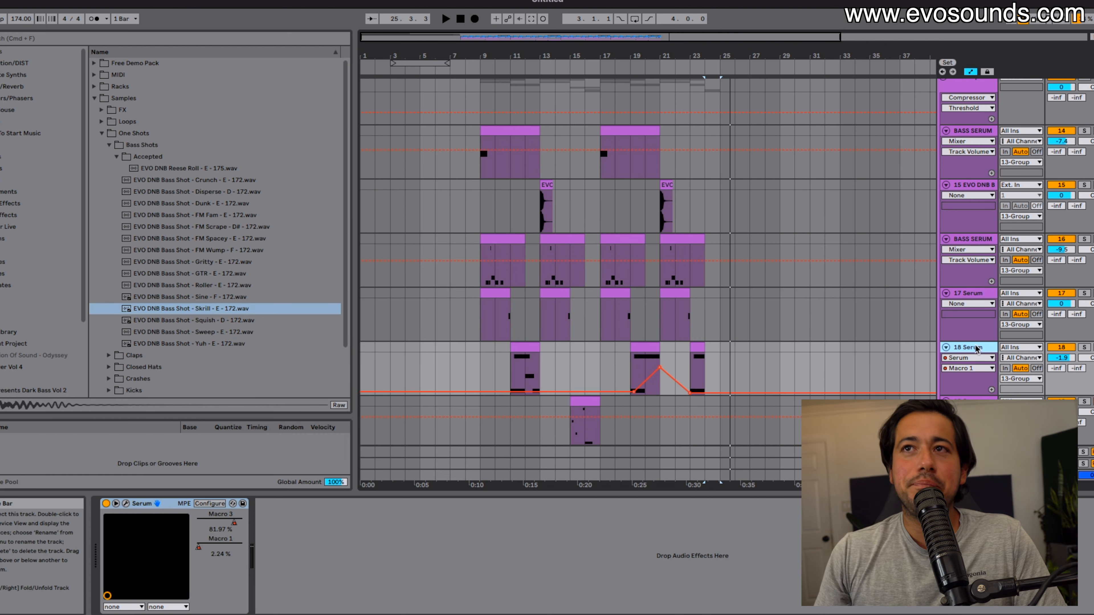
pyautogui.click(126, 503)
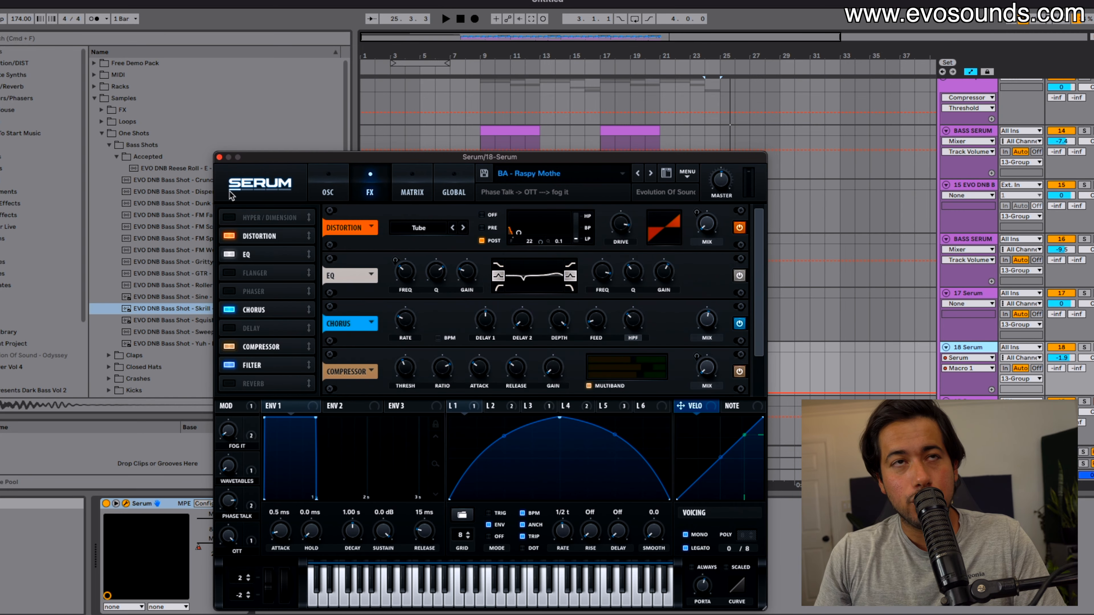
pyautogui.click(220, 157)
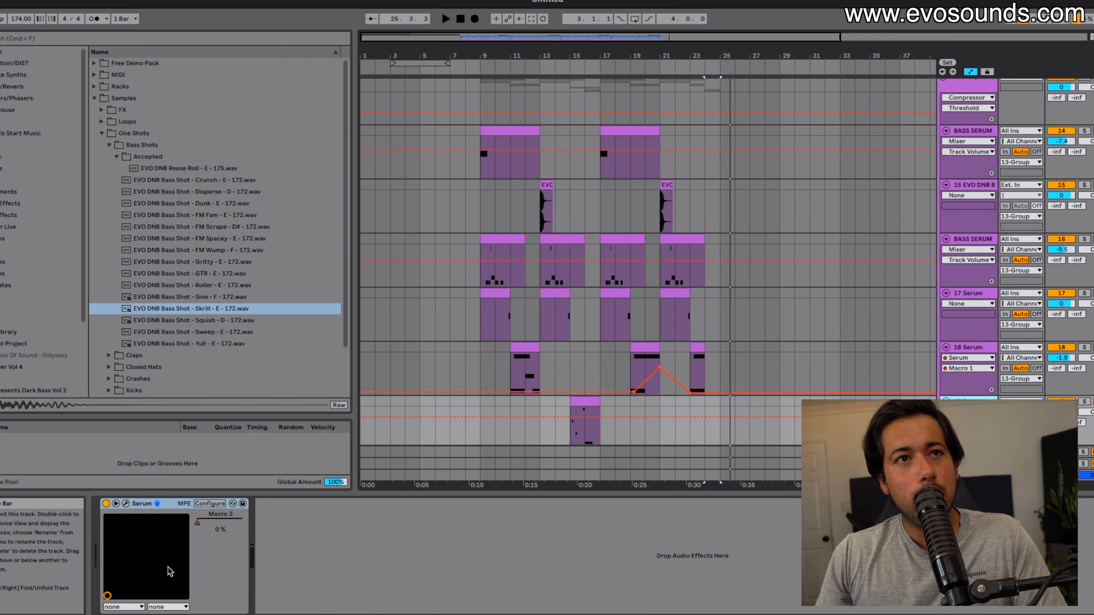
# Switch off the reverb effect in the 19 Serum patch and close its plug-in window
pyautogui.click(125, 503)
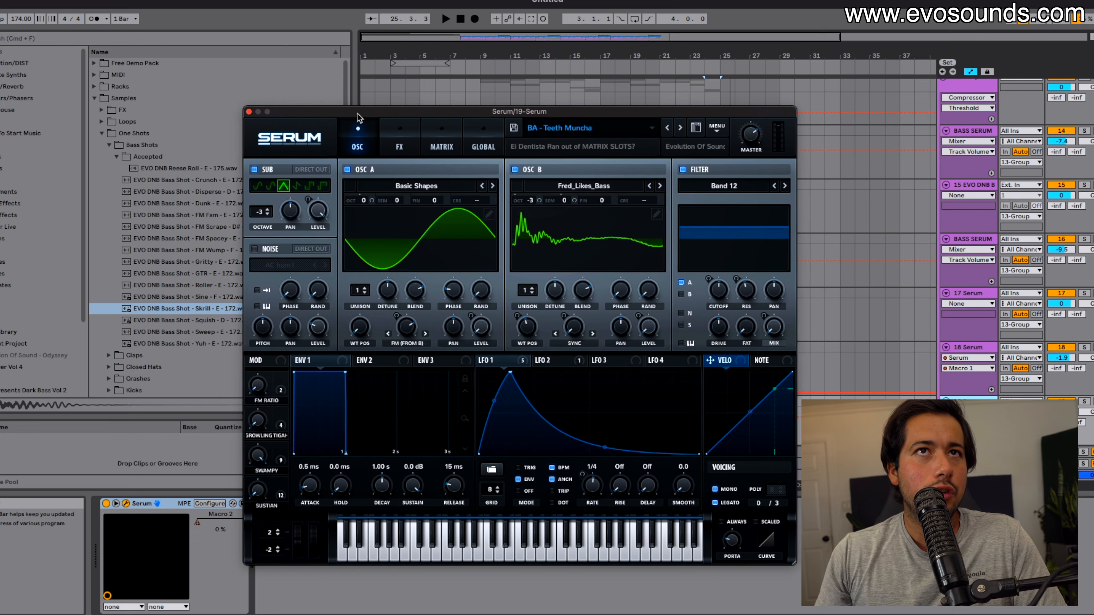
pyautogui.click(394, 129)
pyautogui.click(266, 304)
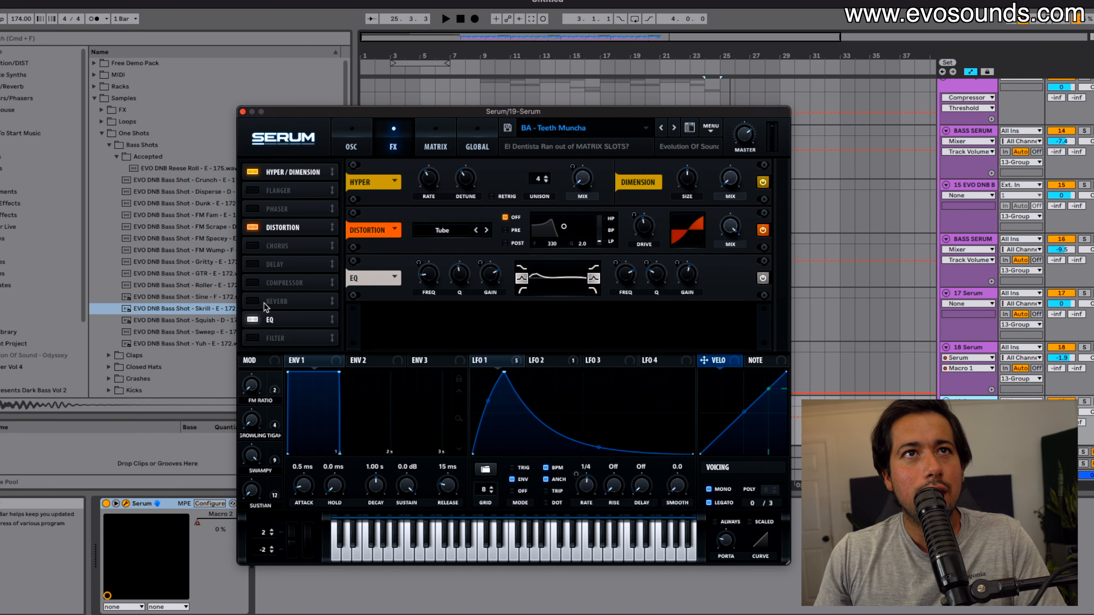
pyautogui.click(244, 112)
# Check the devices on the 20 Serum track and the 13 Group
pyautogui.scroll(-2, 960, 328)
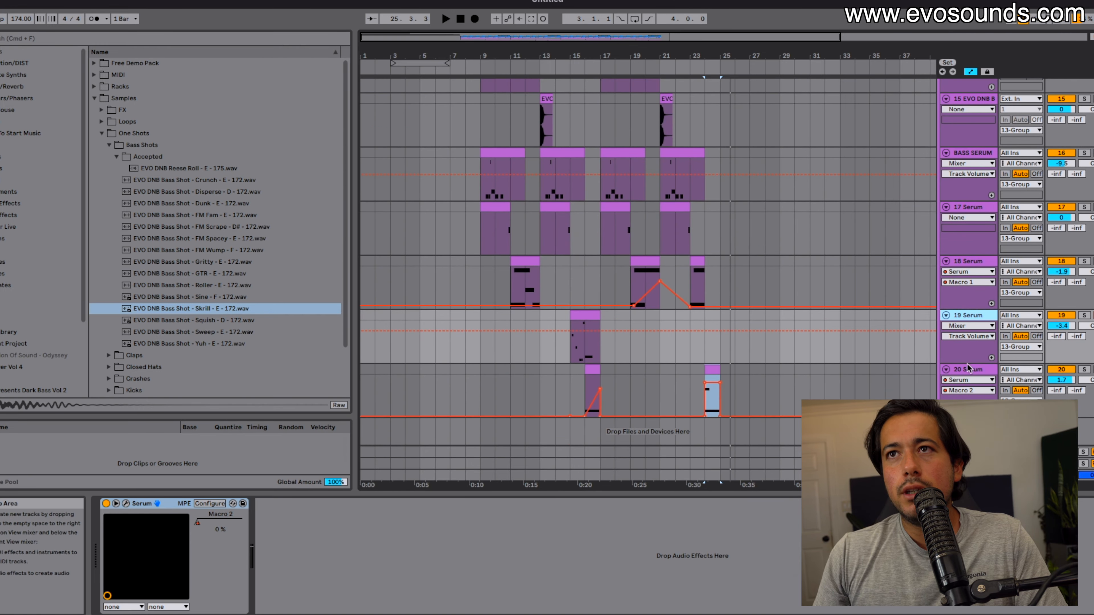
pyautogui.click(968, 368)
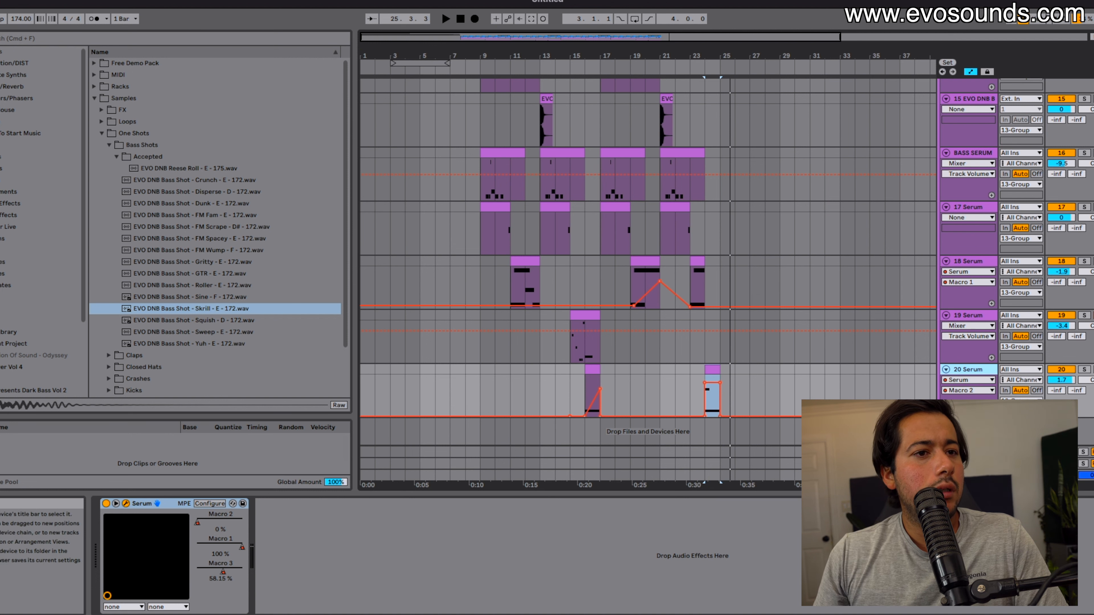
pyautogui.scroll(5, 513, 187)
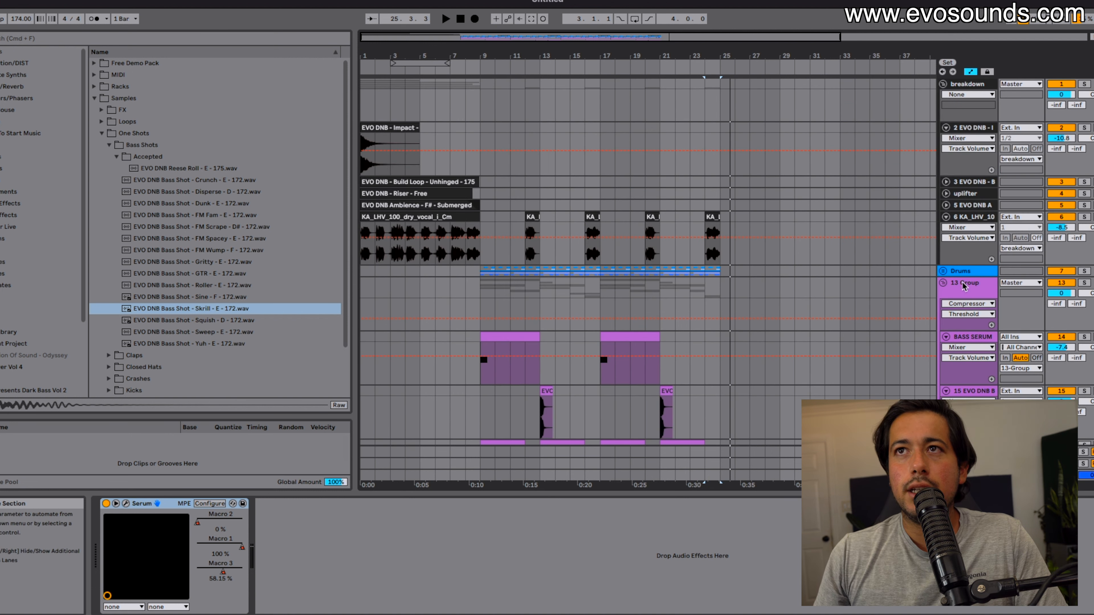
pyautogui.click(928, 289)
pyautogui.scroll(-2, 928, 289)
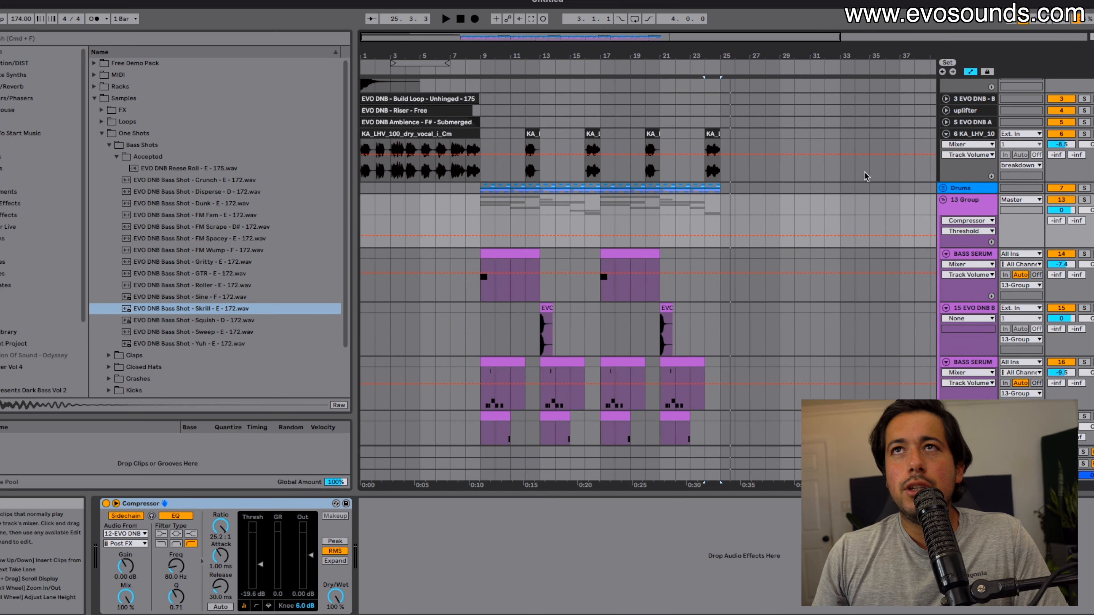
# Show the Session view mixer and delete the Reverb device from return track A
pyautogui.press('Tab')
pyautogui.click(946, 41)
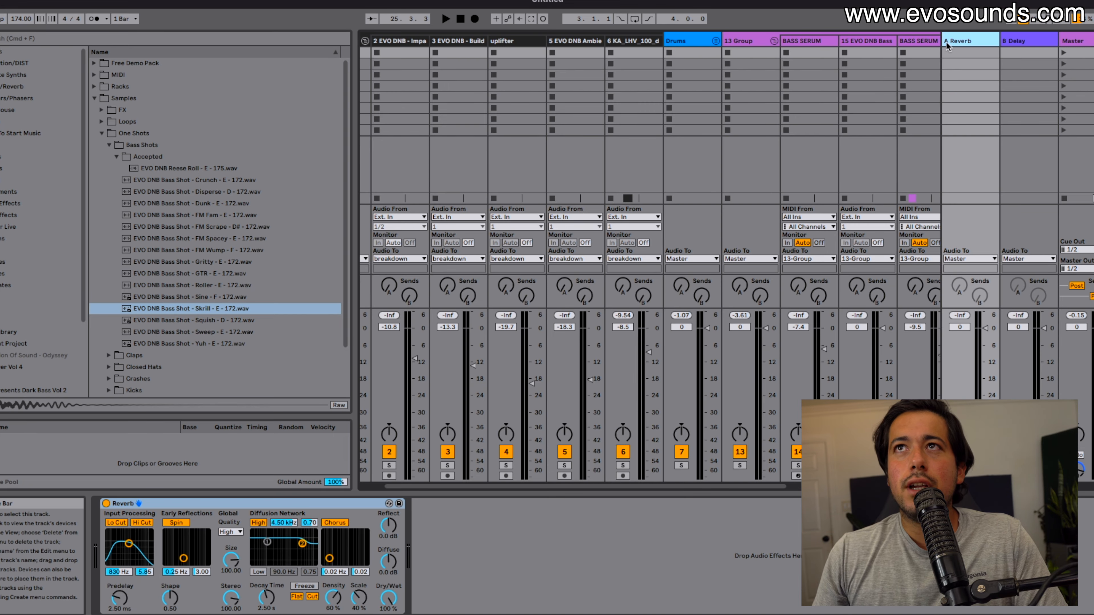
pyautogui.click(267, 500)
pyautogui.press('Delete')
# Find Hybrid Reverb, load it on return track A and set its Dry/Wet to 100%
pyautogui.click(17, 203)
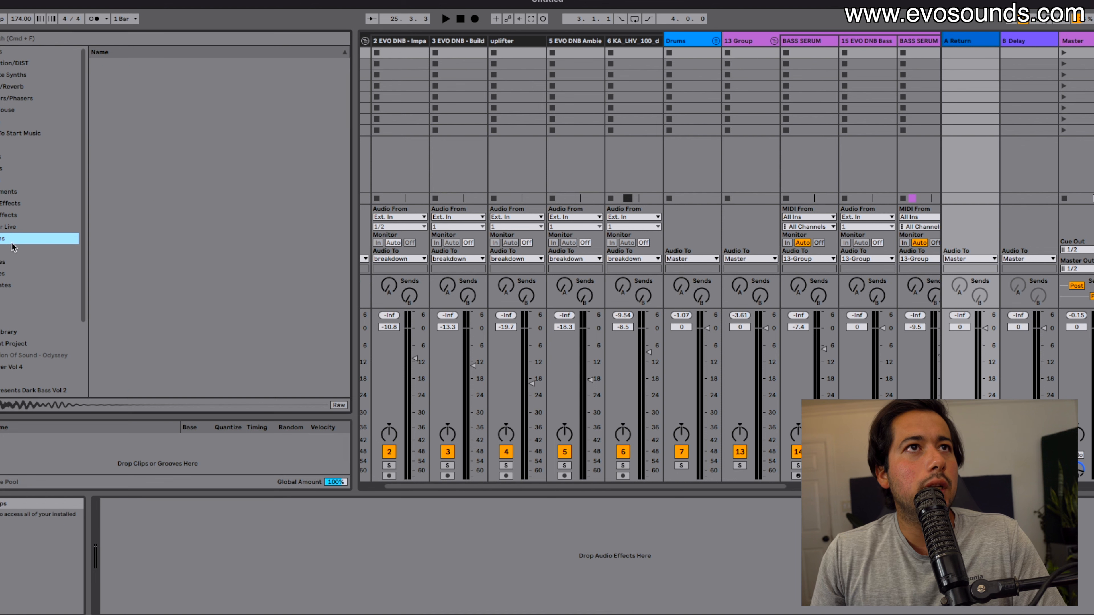
pyautogui.click(22, 41)
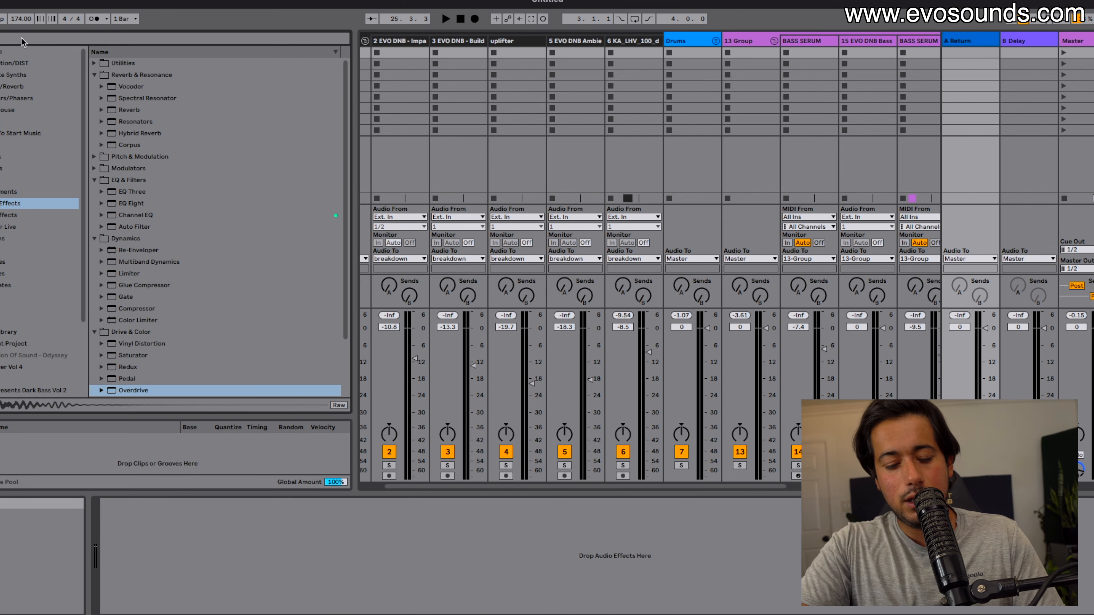
pyautogui.write('hybrid')
pyautogui.moveTo(134, 77); pyautogui.dragTo(843, 62)
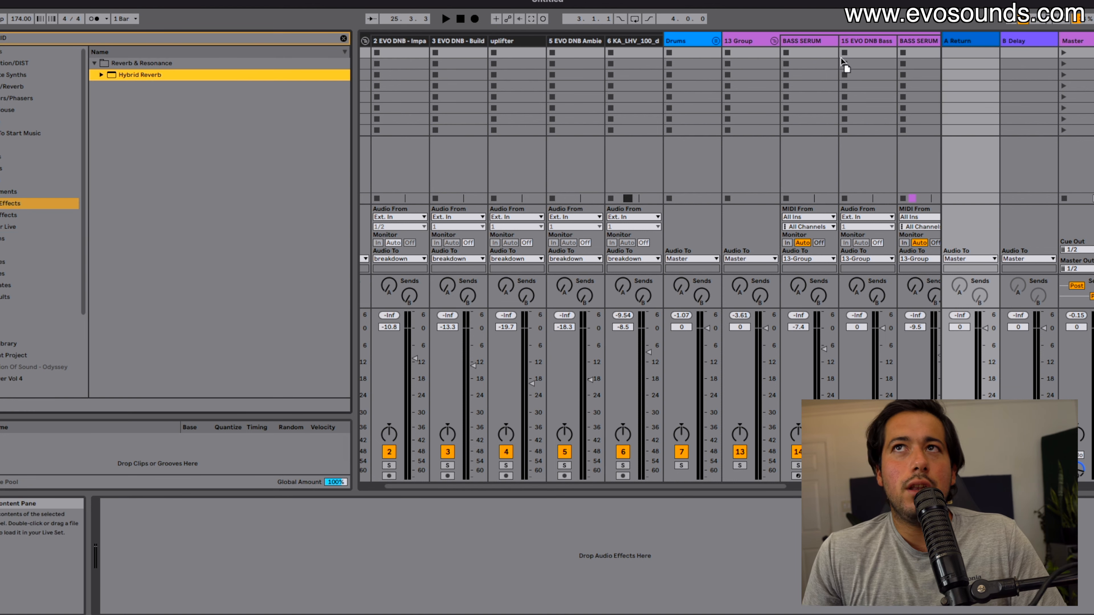
pyautogui.moveTo(955, 43); pyautogui.dragTo(957, 43)
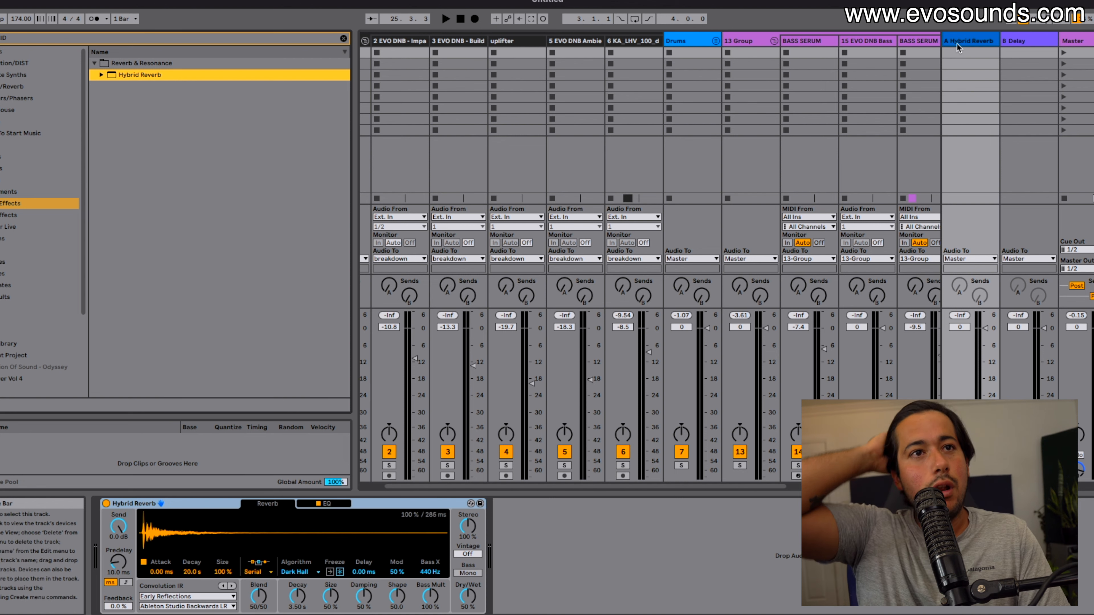
pyautogui.moveTo(468, 597); pyautogui.dragTo(467, 611)
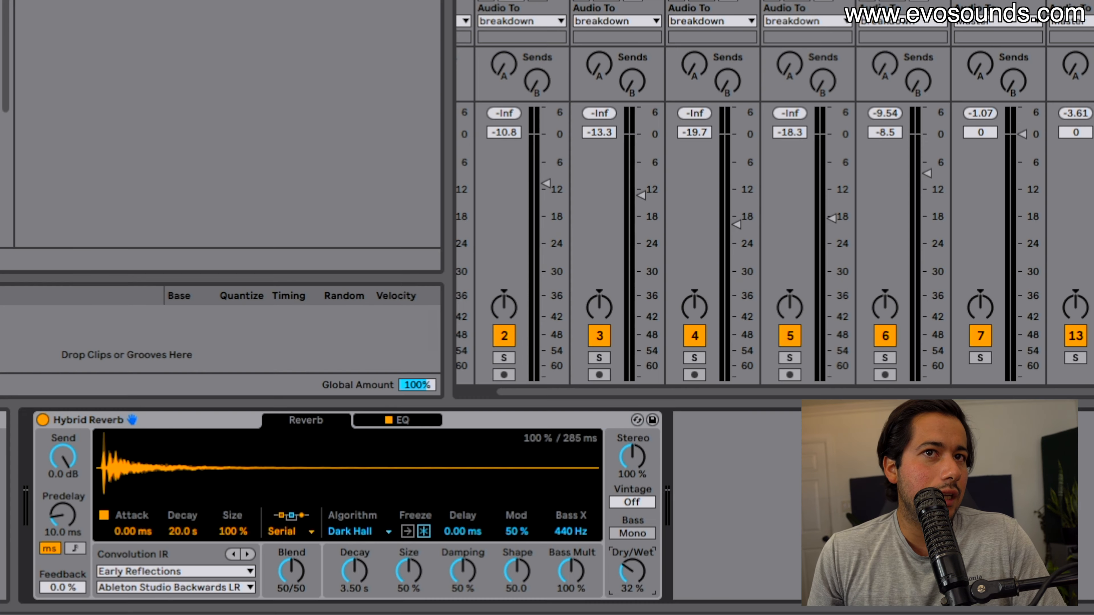
# Audition the return reverb on the Drums group by raising its send A and soloing it briefly
pyautogui.hscroll(5, 981, 150)
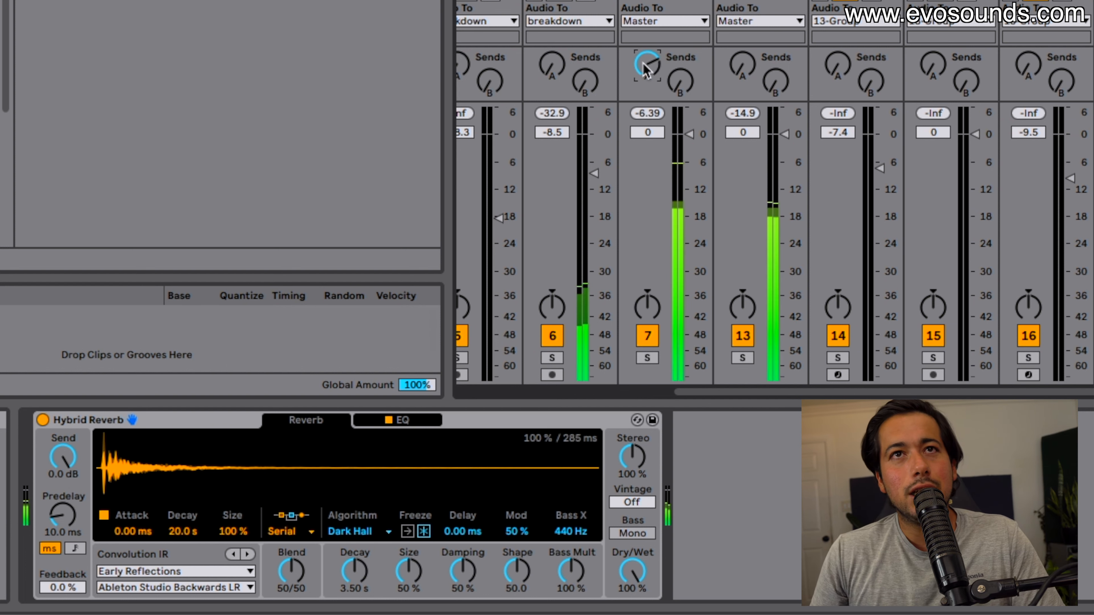
pyautogui.click(649, 362)
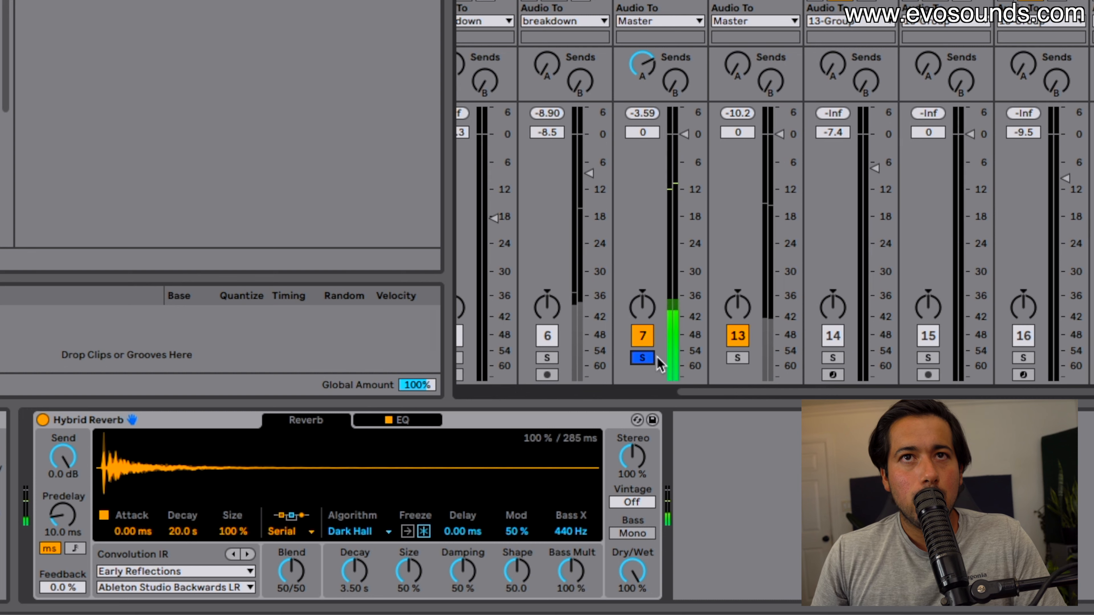
pyautogui.click(647, 358)
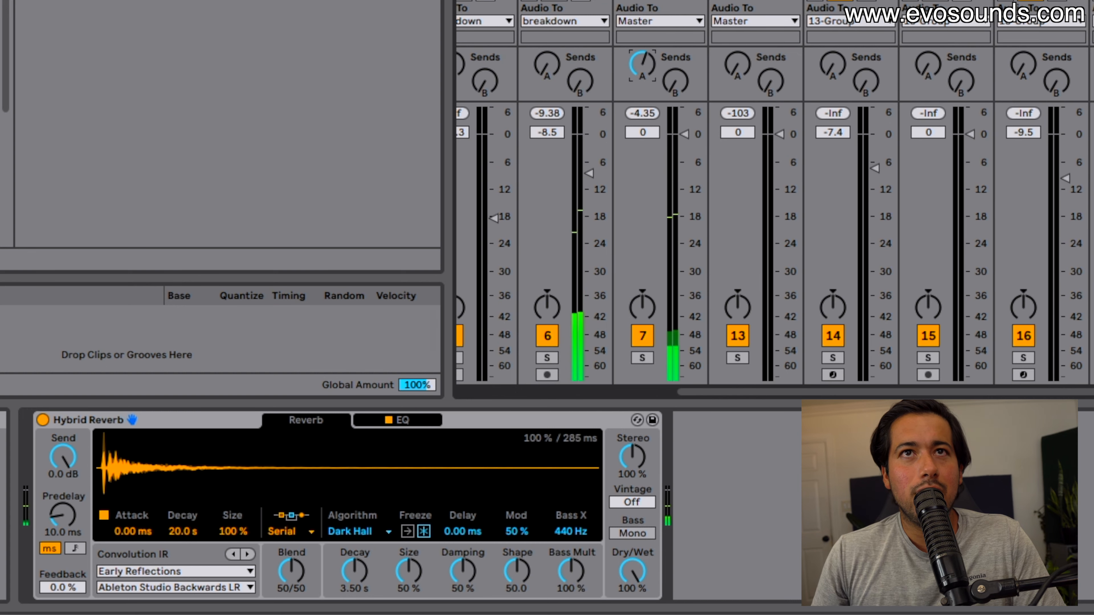
# Send the soloed 13 Group to return A and set Hybrid Reverb's low cut to 286 Hz with an 18 dB slope
pyautogui.moveTo(716, 66); pyautogui.dragTo(724, 52)
pyautogui.click(736, 358)
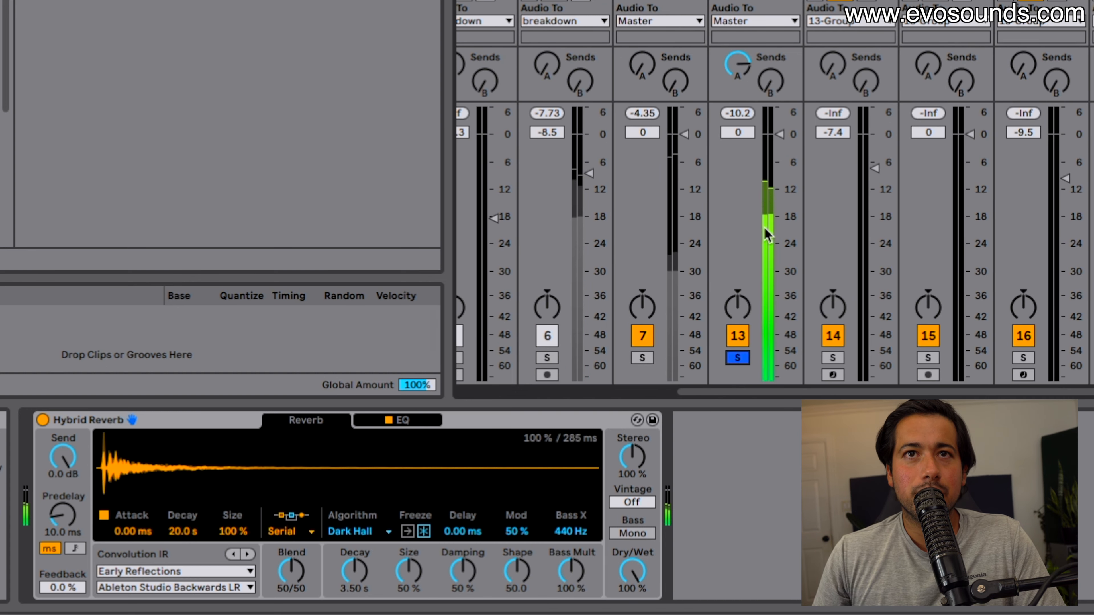
pyautogui.click(398, 420)
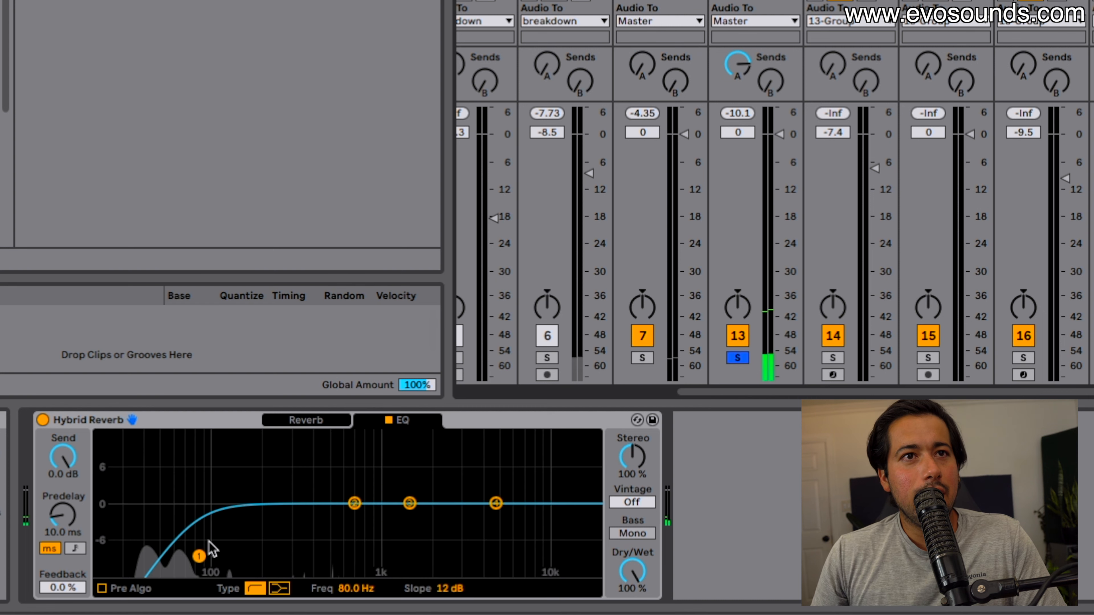
pyautogui.moveTo(271, 551); pyautogui.dragTo(290, 541)
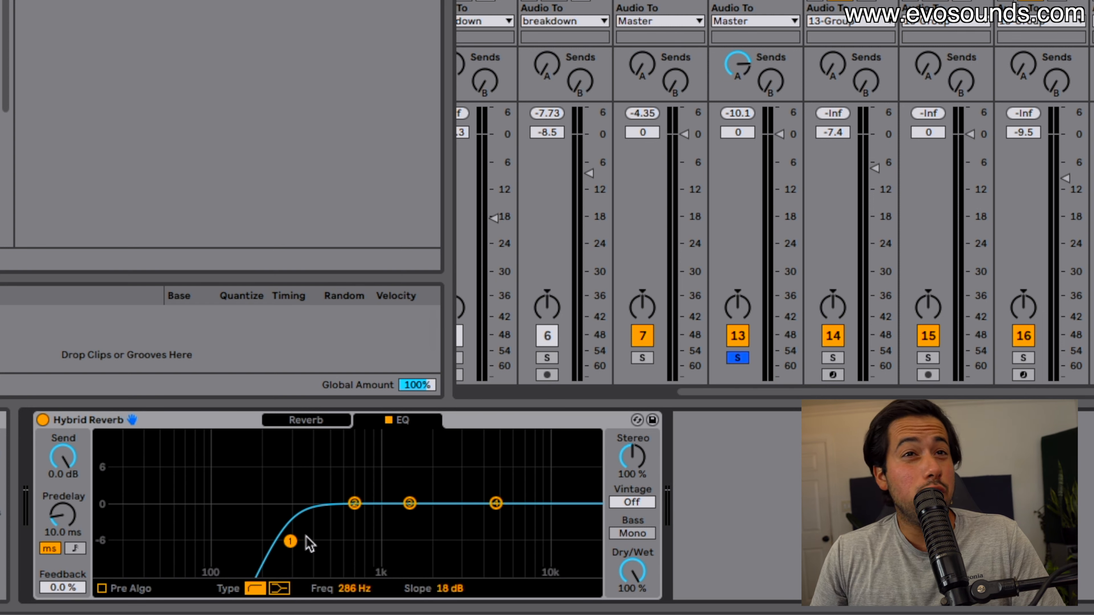
pyautogui.press('space')
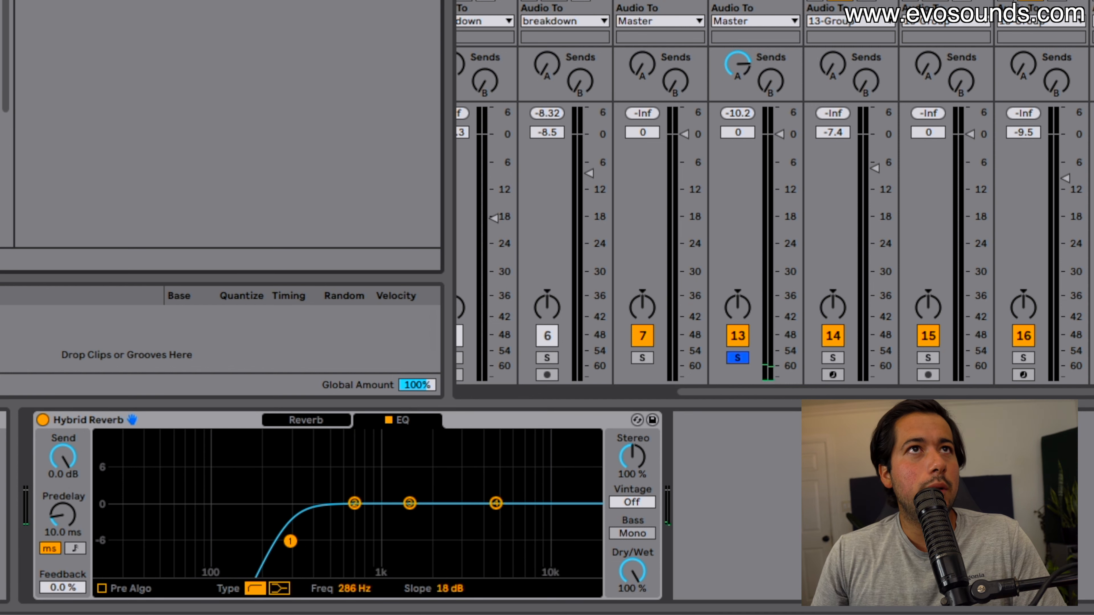
# Add EQ Eight after Hybrid Reverb and make band 2 a low cut at 255 Hz
pyautogui.moveTo(567, 408); pyautogui.dragTo(750, 480)
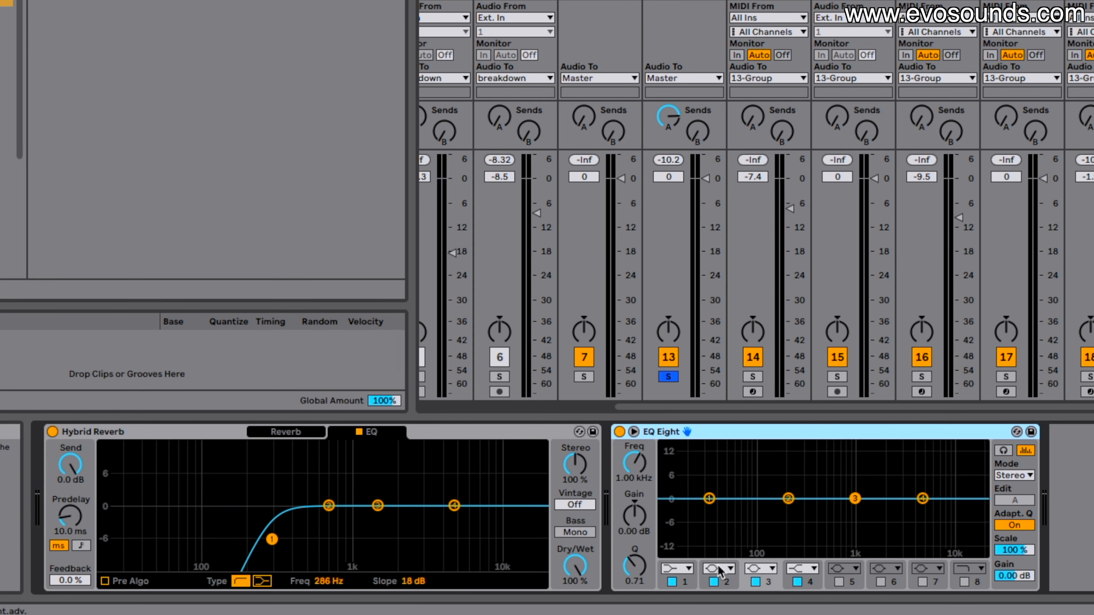
pyautogui.click(718, 568)
pyautogui.click(732, 478)
pyautogui.moveTo(787, 515); pyautogui.dragTo(798, 511)
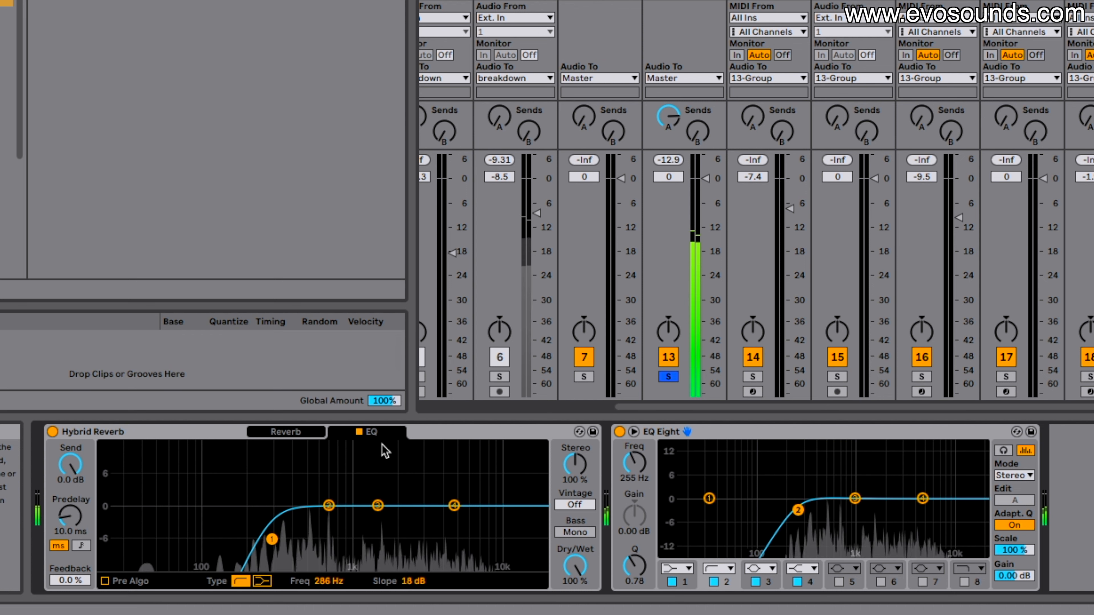
# Load the BigClear impulse response from the Halls category into Hybrid Reverb's convolution section
pyautogui.click(286, 432)
pyautogui.click(137, 582)
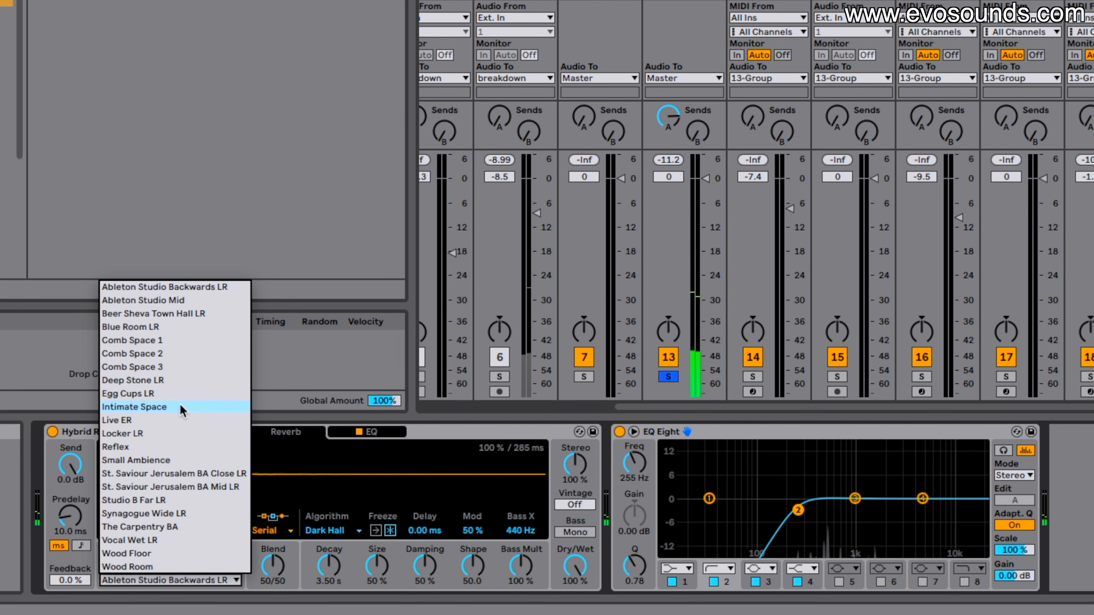
pyautogui.click(151, 611)
pyautogui.click(148, 568)
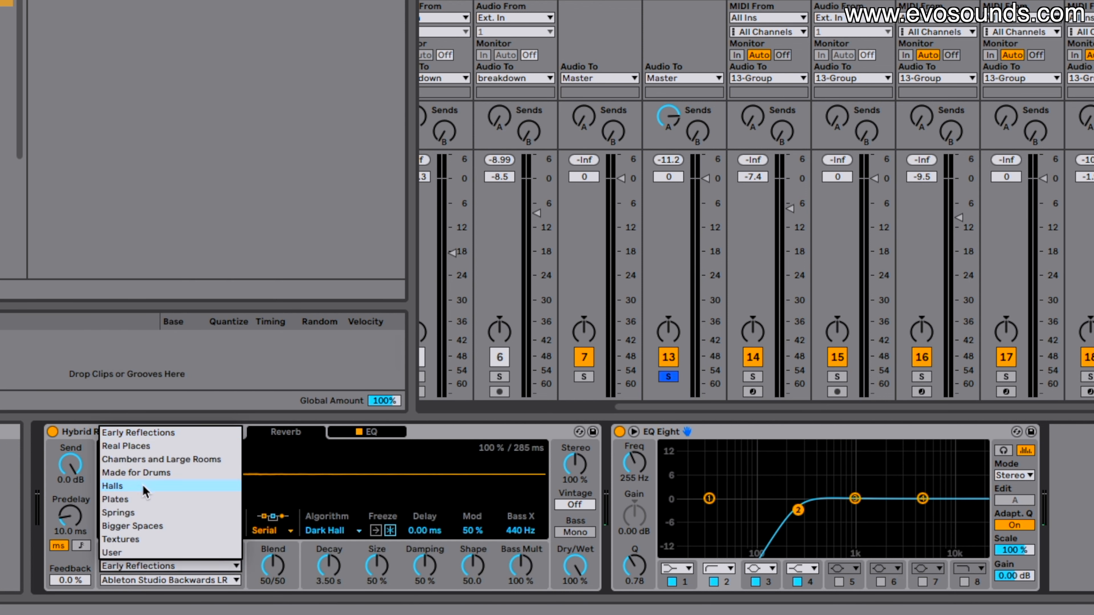
pyautogui.click(144, 487)
pyautogui.click(146, 580)
pyautogui.click(134, 486)
pyautogui.click(156, 581)
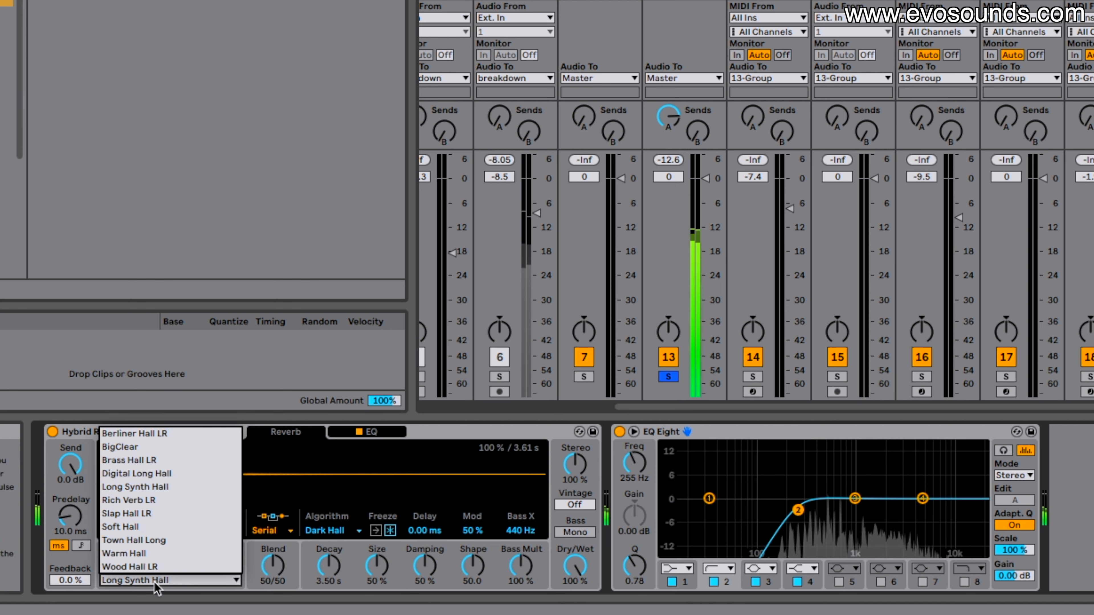
pyautogui.click(154, 448)
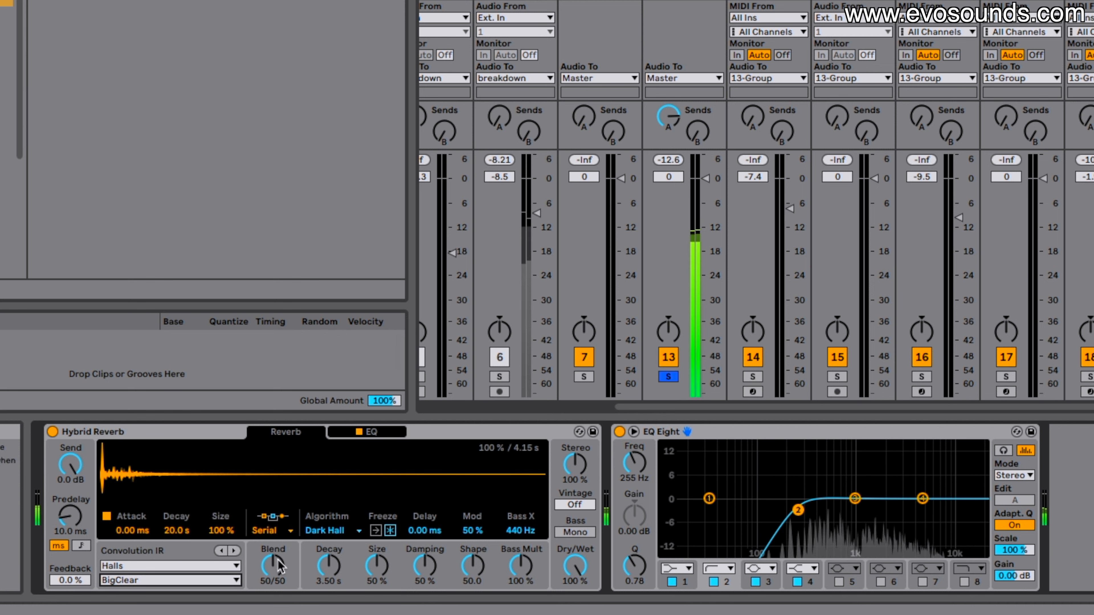
# Set Hybrid Reverb's Blend to 100/0, with the convolution decay at 10.7 s and size at 65%
pyautogui.moveTo(278, 561); pyautogui.dragTo(270, 544)
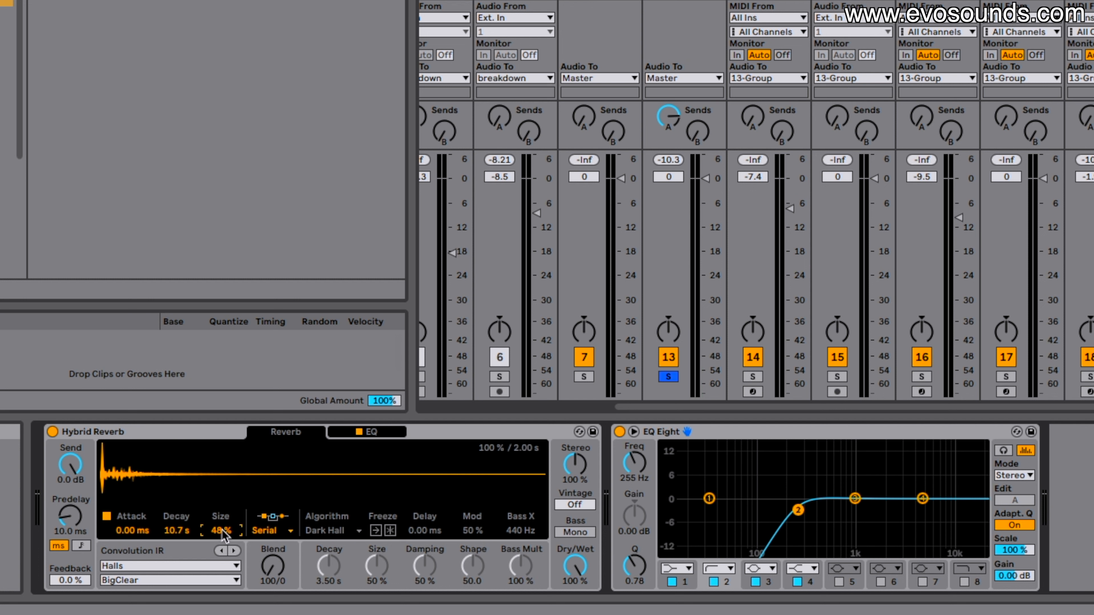
pyautogui.moveTo(224, 536); pyautogui.dragTo(224, 517)
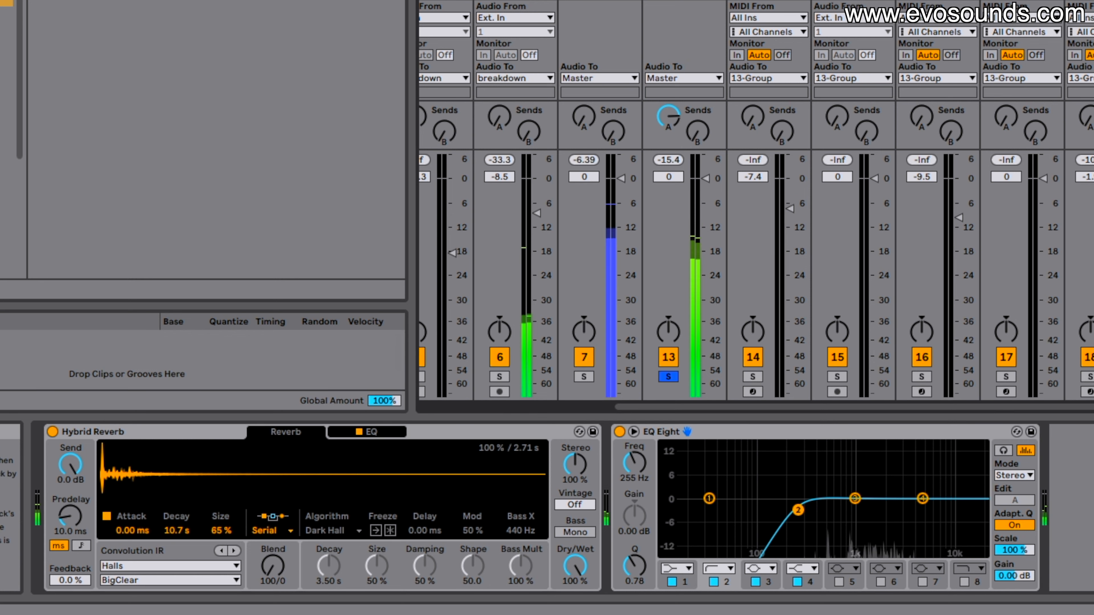
# Lower the 13 Group's send A and set its Glue Compressor to ratio 2 and threshold -6.35 dB
pyautogui.hscroll(-1, 756, 199)
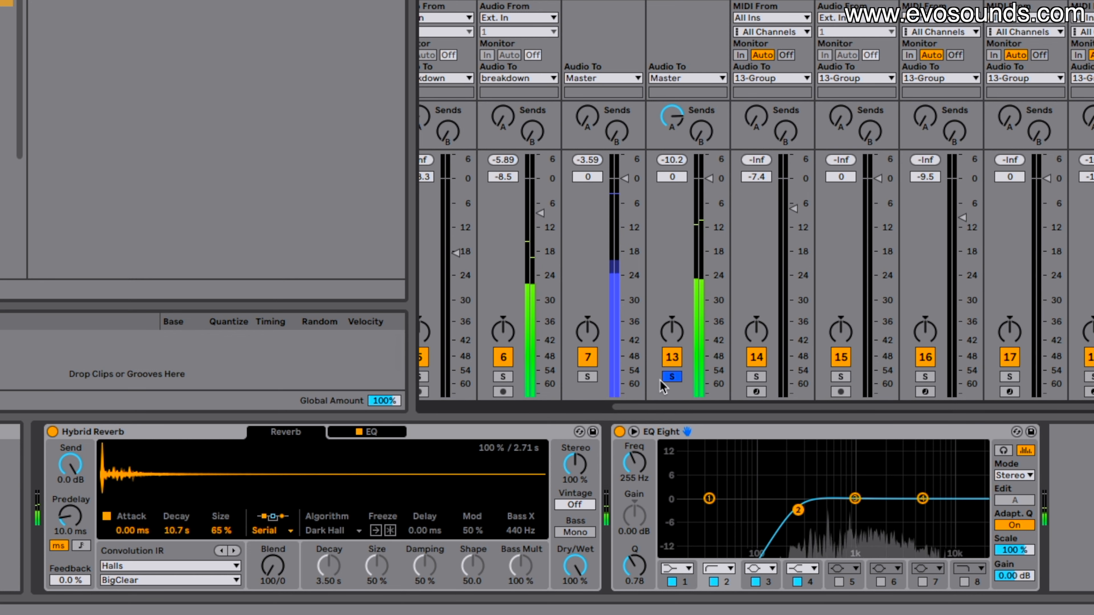
pyautogui.click(667, 377)
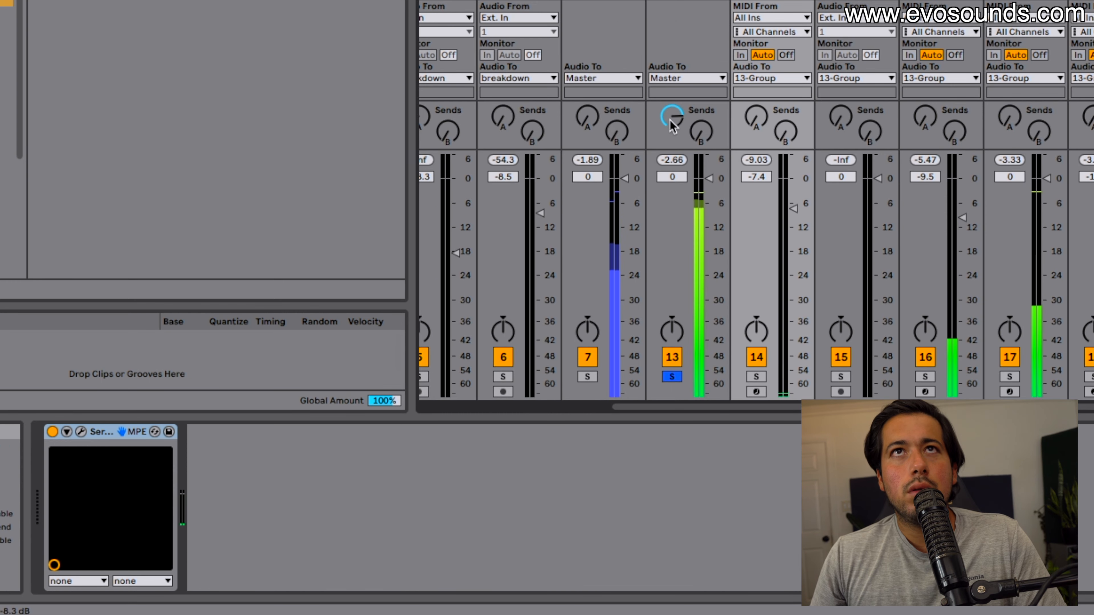
pyautogui.moveTo(671, 125); pyautogui.dragTo(672, 136)
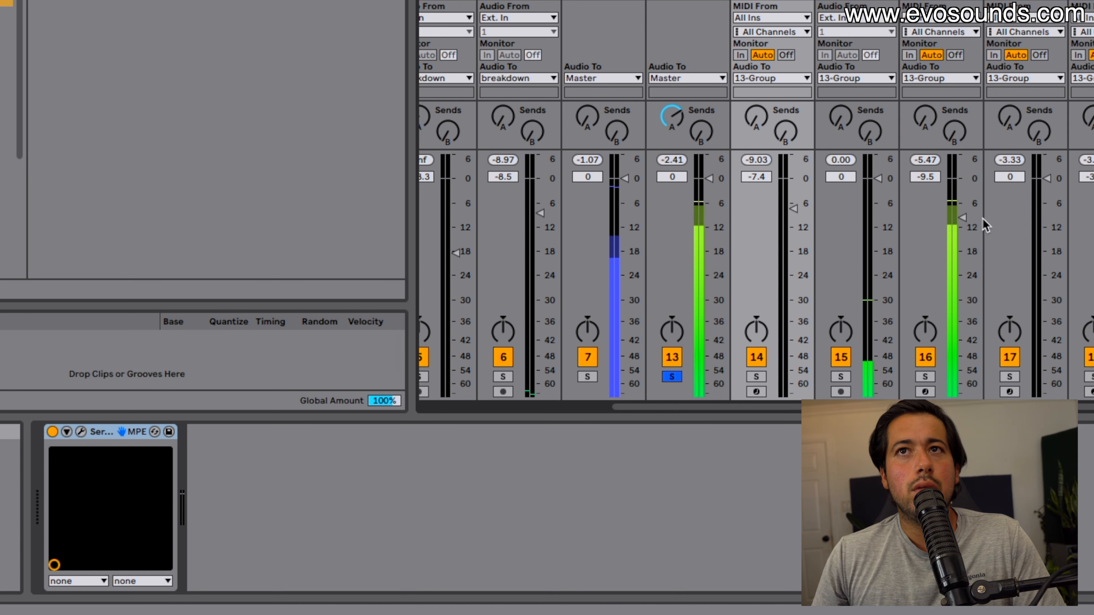
pyautogui.hscroll(2, 964, 223)
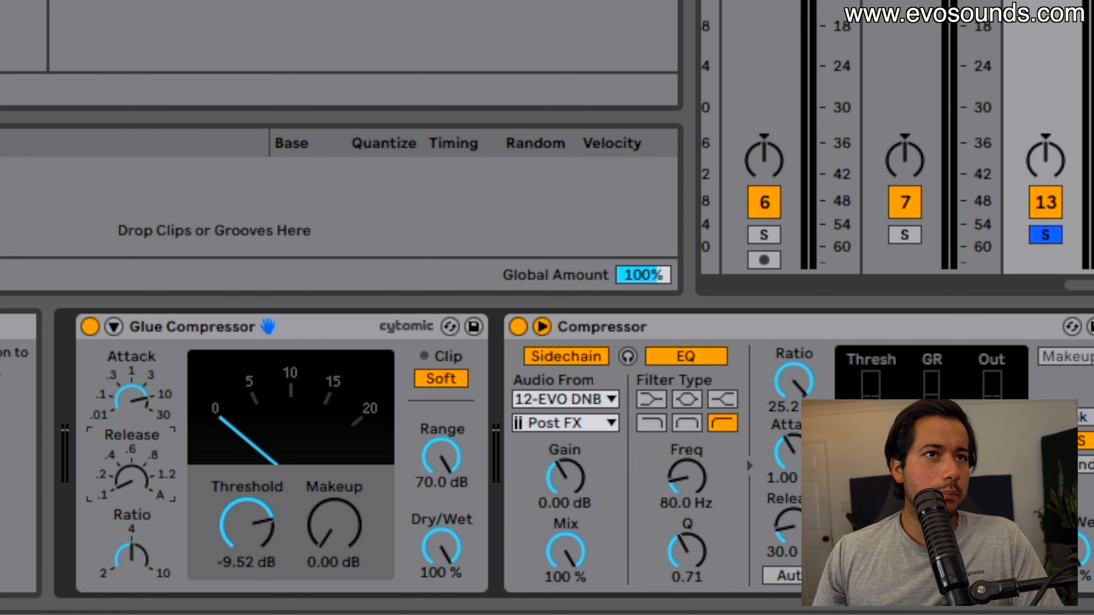
pyautogui.moveTo(132, 558); pyautogui.dragTo(130, 570)
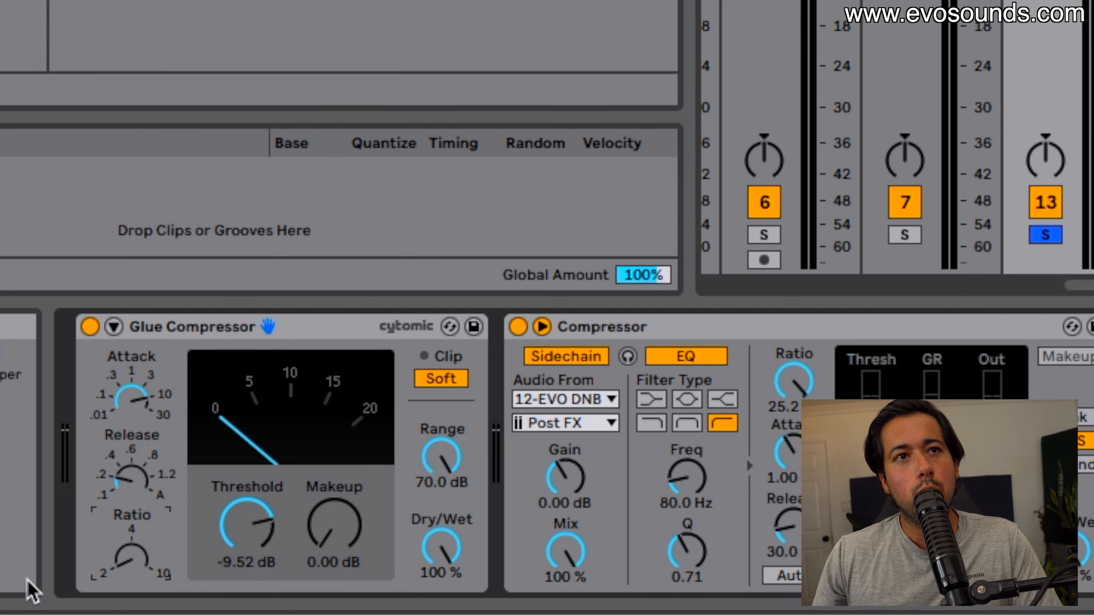
pyautogui.moveTo(247, 524); pyautogui.dragTo(246, 512)
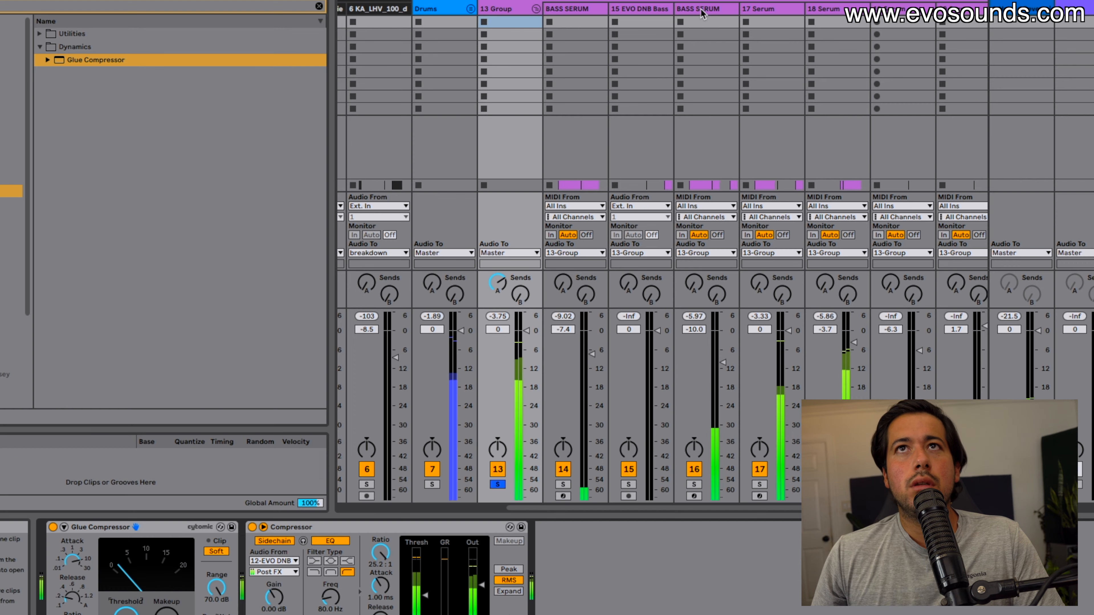
# Balance the bass track volumes: 18 Serum at -6.3 dB, 15 EVO DNB Bass at -5.0 dB and 19 Serum at -8.9 dB
pyautogui.click(699, 11)
pyautogui.hscroll(1, 699, 11)
pyautogui.moveTo(800, 354); pyautogui.dragTo(800, 364)
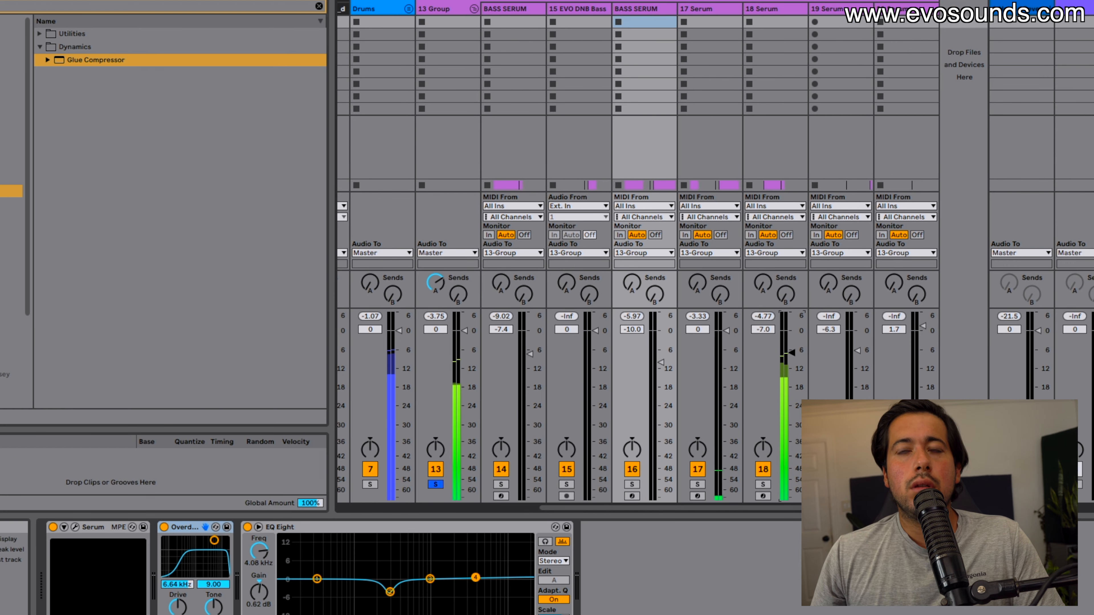
pyautogui.moveTo(595, 330); pyautogui.dragTo(595, 347)
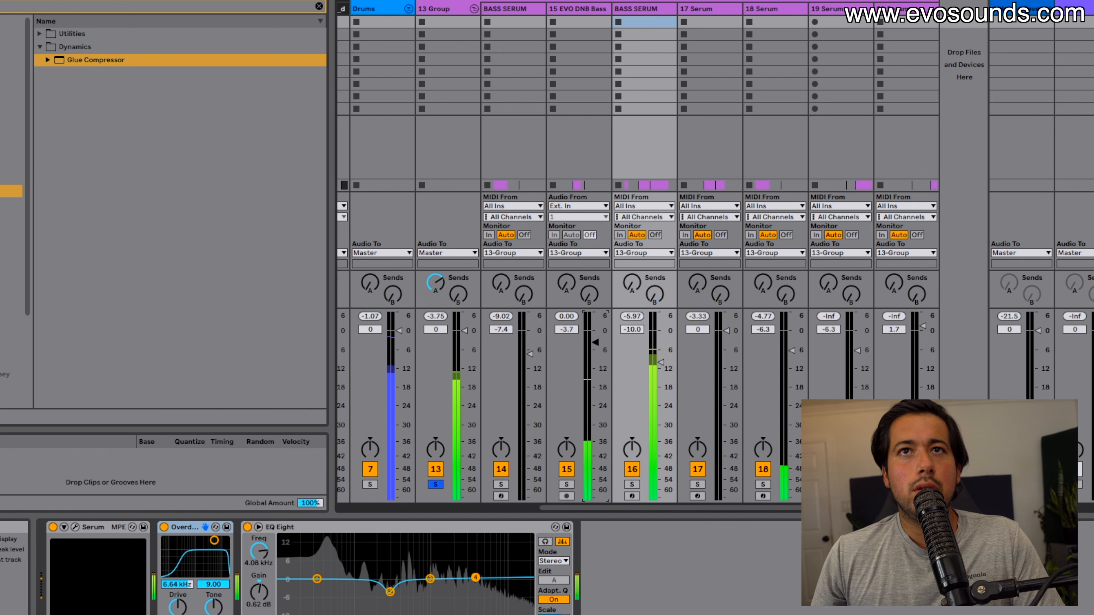
pyautogui.hscroll(-1, 681, 344)
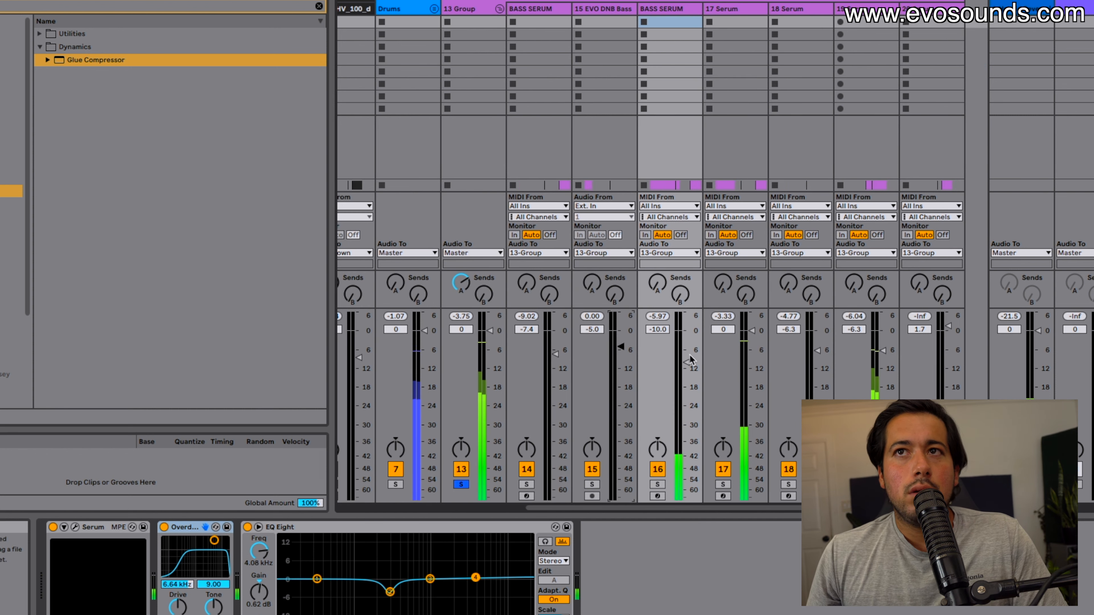
pyautogui.moveTo(882, 351); pyautogui.dragTo(883, 359)
# Stop playback, find Overdrive and add it after Serum on the 19 Serum track
pyautogui.press('space')
pyautogui.click(865, 8)
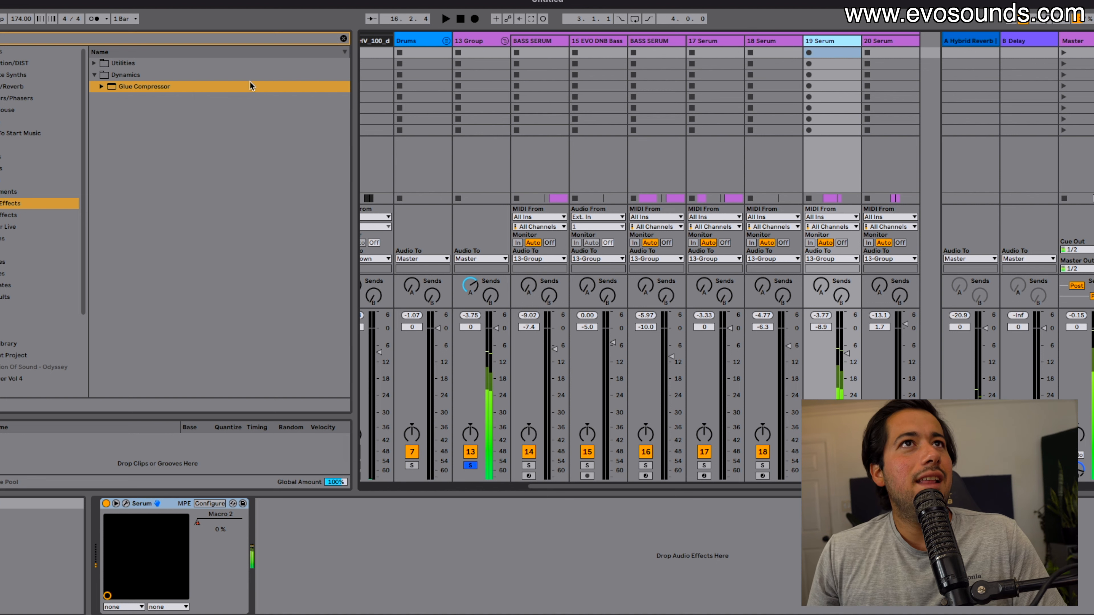
pyautogui.click(22, 202)
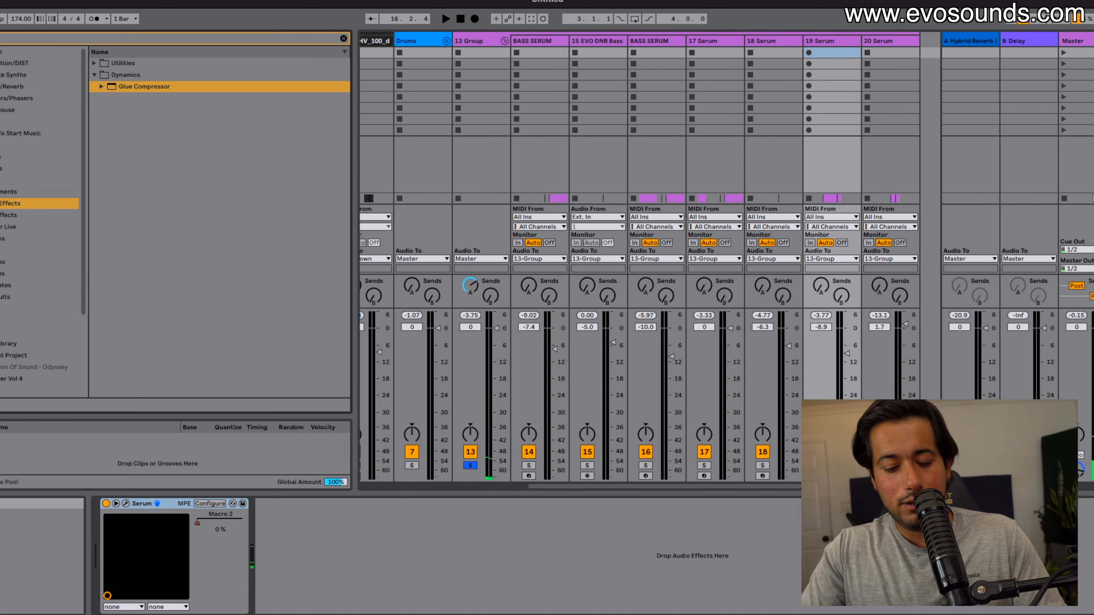
pyautogui.press('BackSpace')
pyautogui.write('over')
pyautogui.moveTo(127, 87); pyautogui.dragTo(310, 529)
# Play the 19 Serum clip from bar 15 and set Overdrive to 2.53 kHz, bandwidth 5.10, Drive 20% and Dry/Wet 27%
pyautogui.press('space')
pyautogui.press('Tab')
pyautogui.scroll(-10, 820, 306)
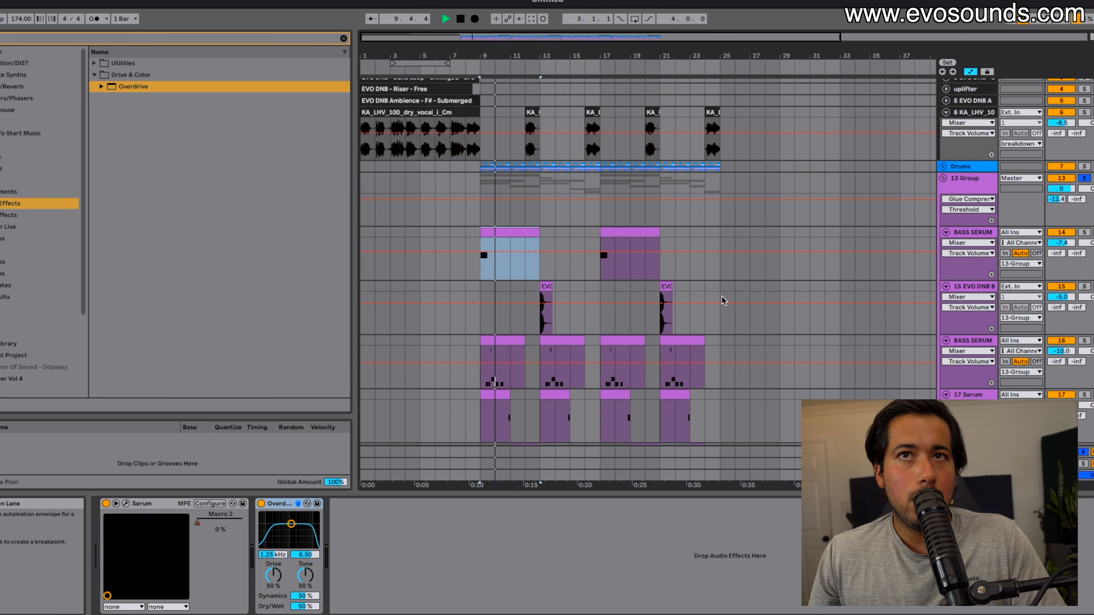
pyautogui.press('space')
pyautogui.click(574, 314)
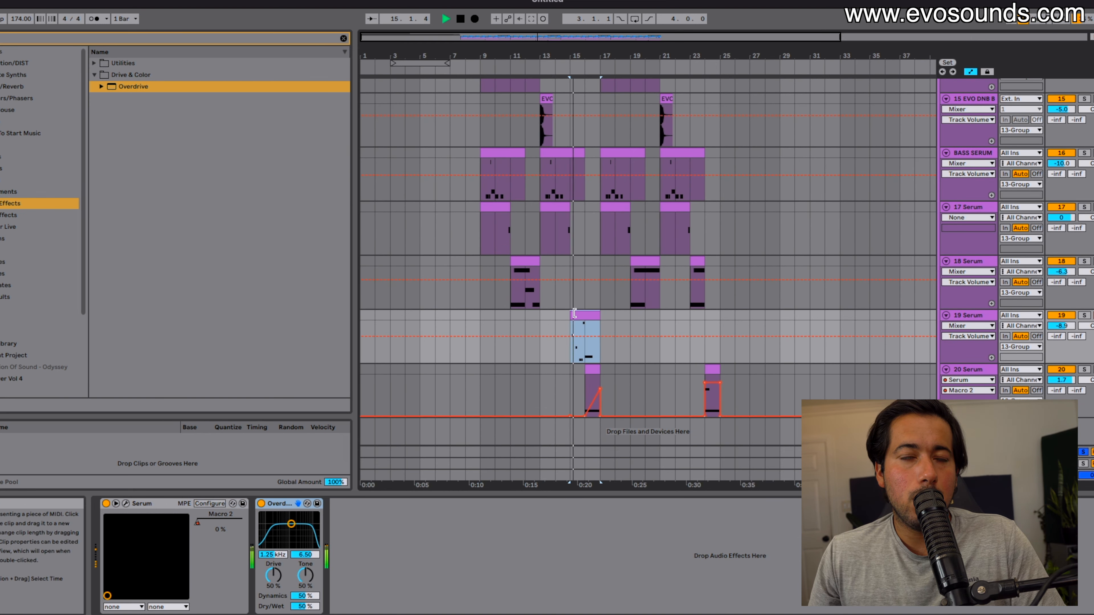
pyautogui.click(969, 317)
pyautogui.press('space')
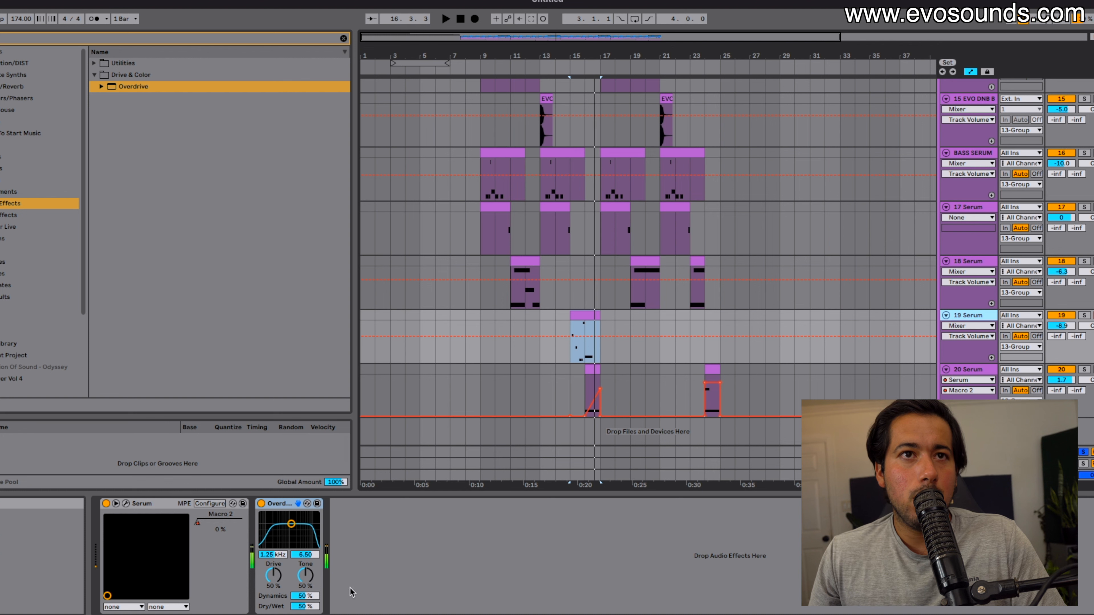
pyautogui.moveTo(291, 524); pyautogui.dragTo(297, 529)
pyautogui.press('space')
pyautogui.moveTo(303, 606); pyautogui.dragTo(303, 611)
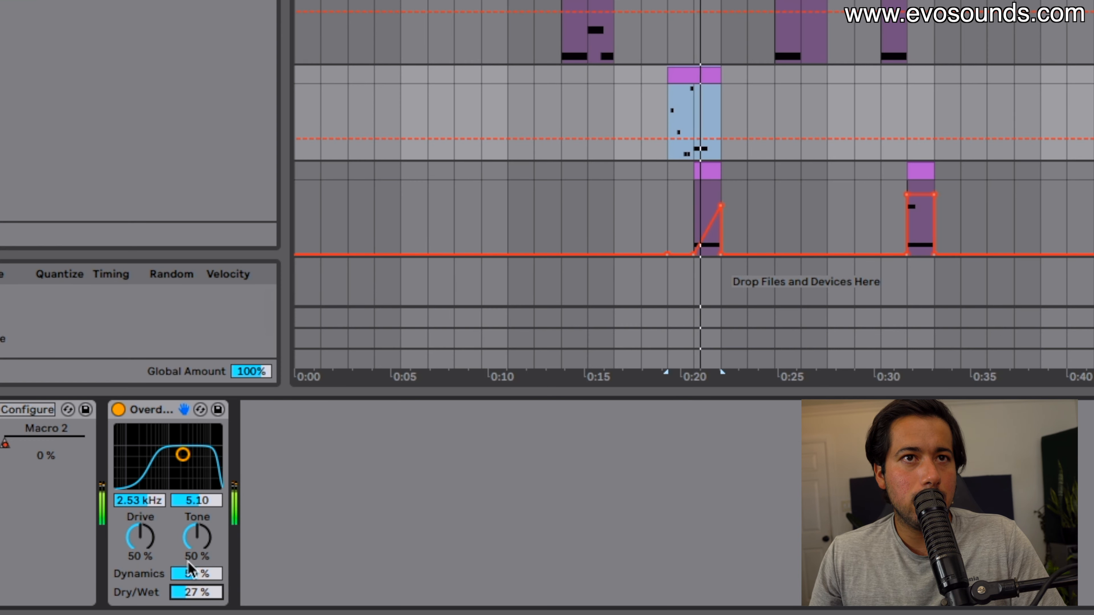
pyautogui.click(124, 414)
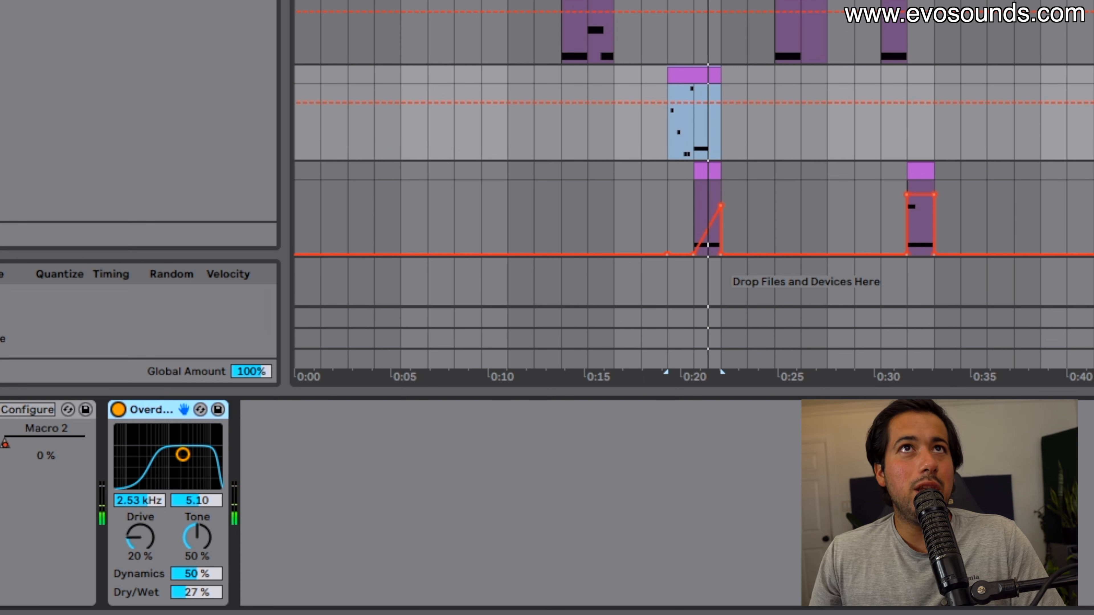
# Add Erosion after Overdrive in Wide Noise mode at 7.25 kHz with Amount 57.6, comparing the sound with it bypassed
pyautogui.hotkey('ctrl', 'f')
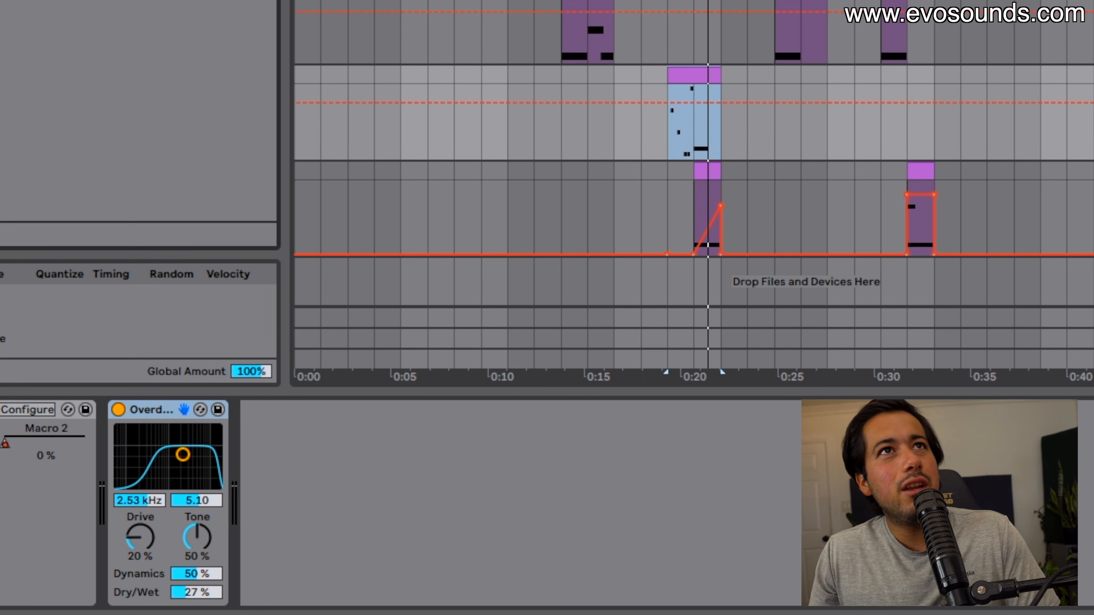
pyautogui.moveTo(129, 2); pyautogui.dragTo(379, 470)
pyautogui.moveTo(359, 524); pyautogui.dragTo(357, 516)
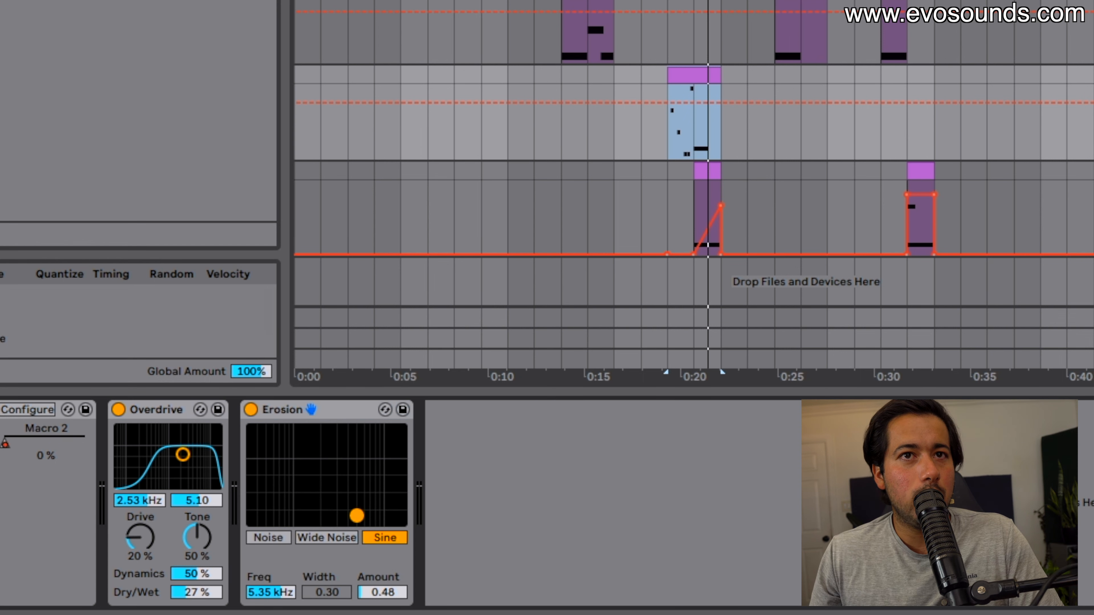
pyautogui.click(326, 538)
pyautogui.moveTo(339, 471); pyautogui.dragTo(368, 471)
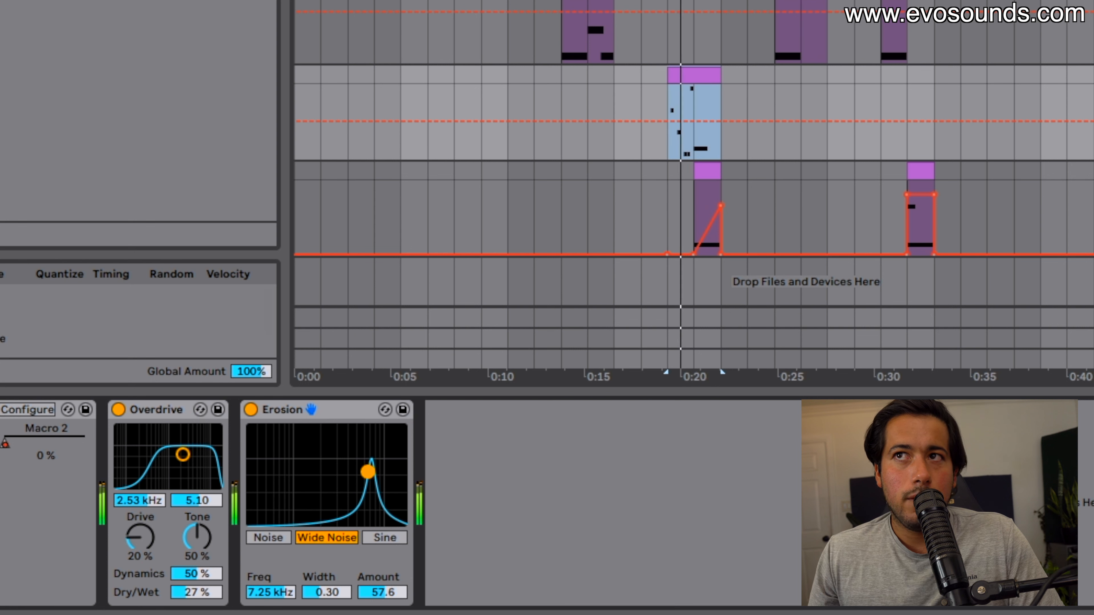
pyautogui.click(251, 409)
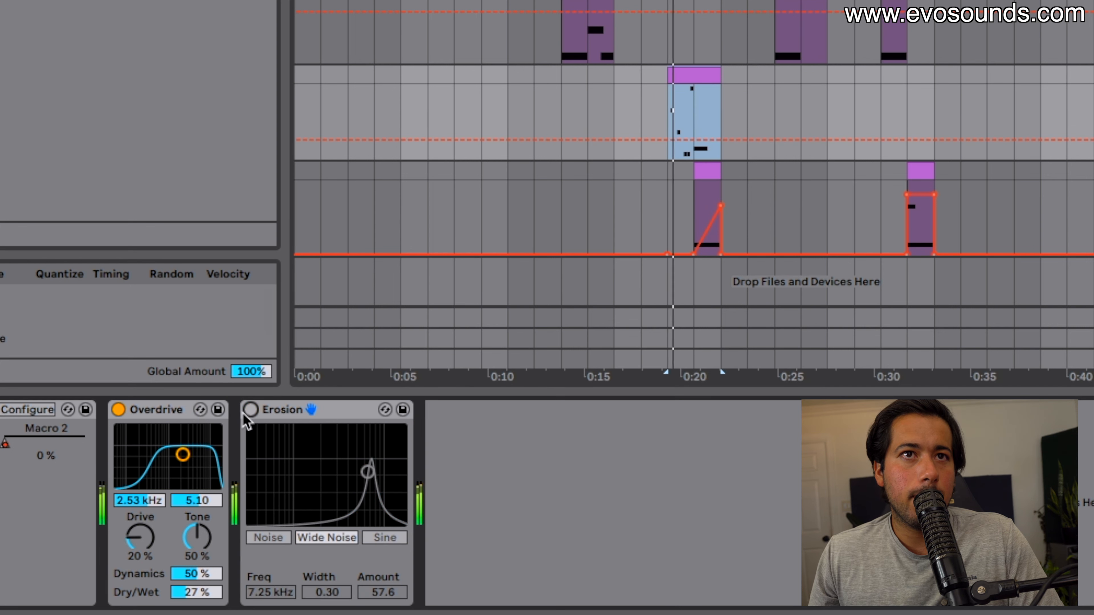
pyautogui.click(246, 410)
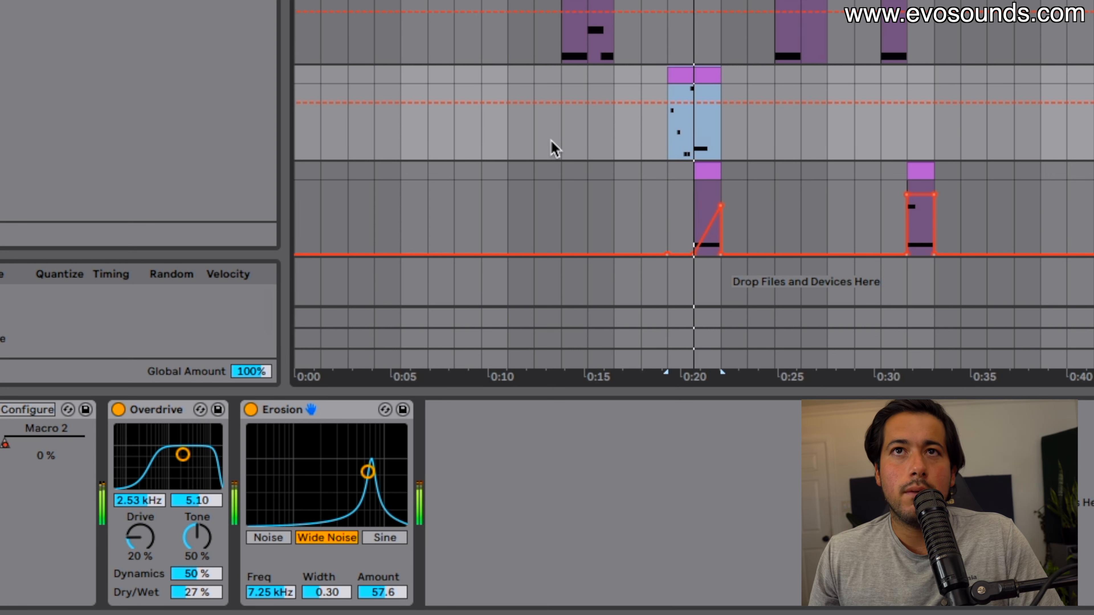
# Play the drop with the 13 Group unsoloed and raise 18 Serum to -4.6 dB and 19 Serum to -8.0 dB
pyautogui.scroll(6, 554, 148)
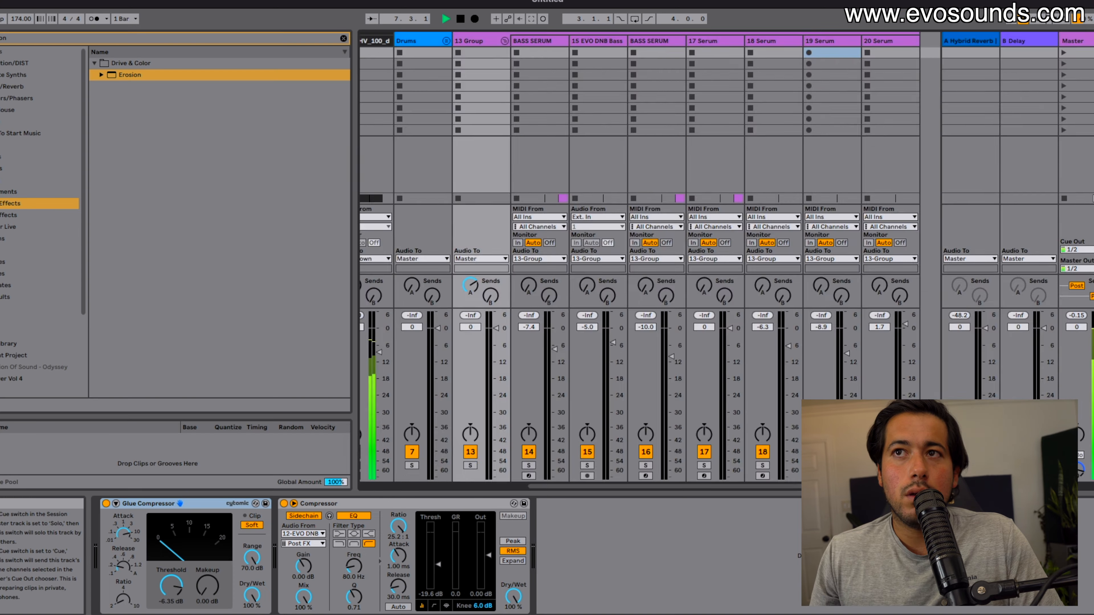
pyautogui.press('Tab')
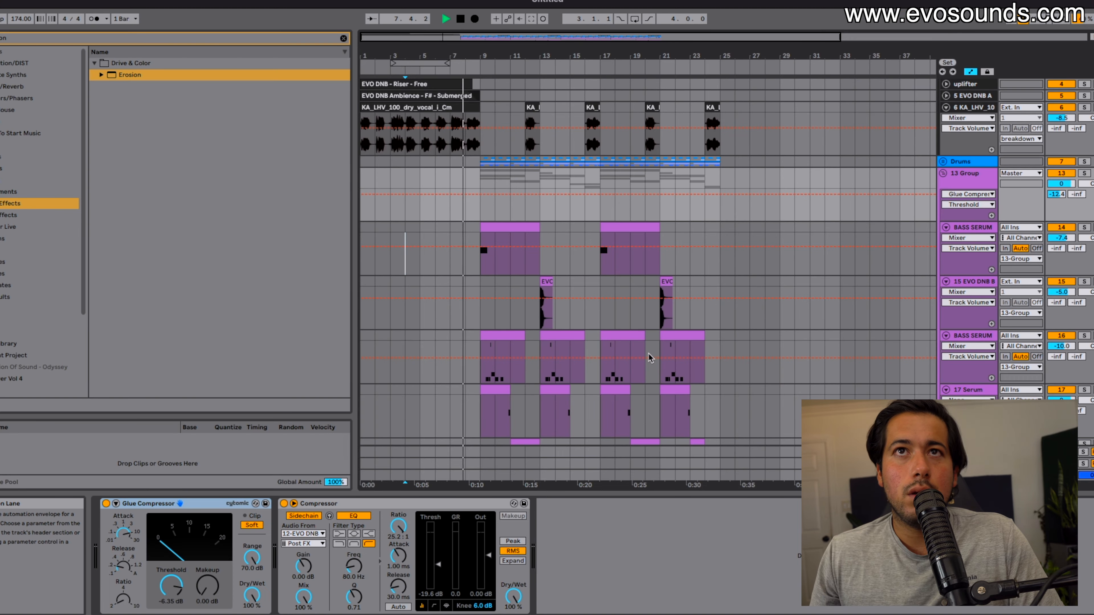
pyautogui.scroll(1, 960, 179)
pyautogui.click(973, 177)
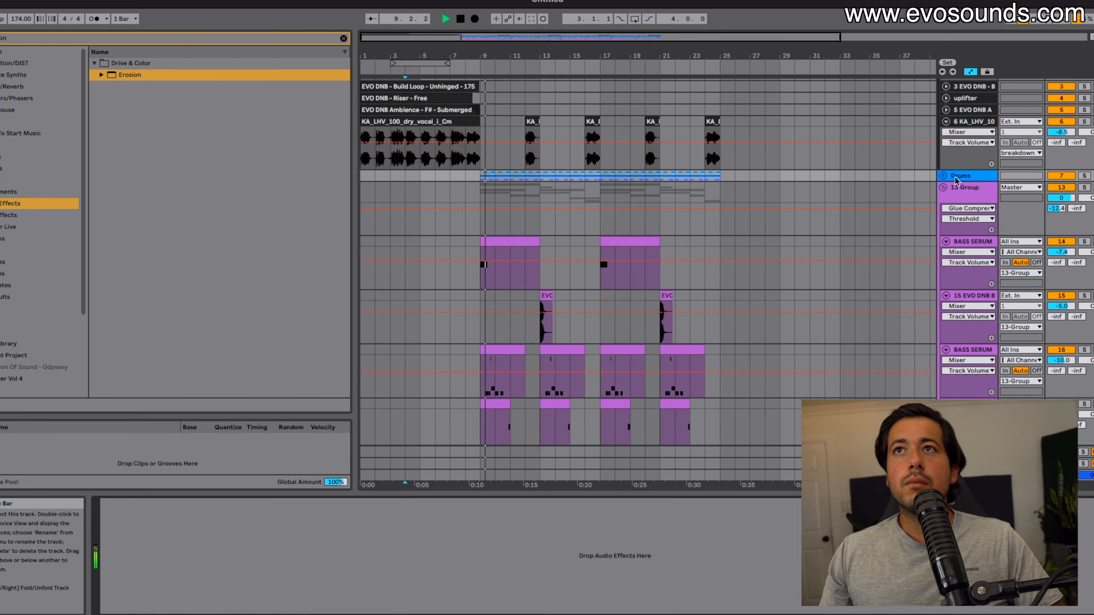
pyautogui.click(943, 175)
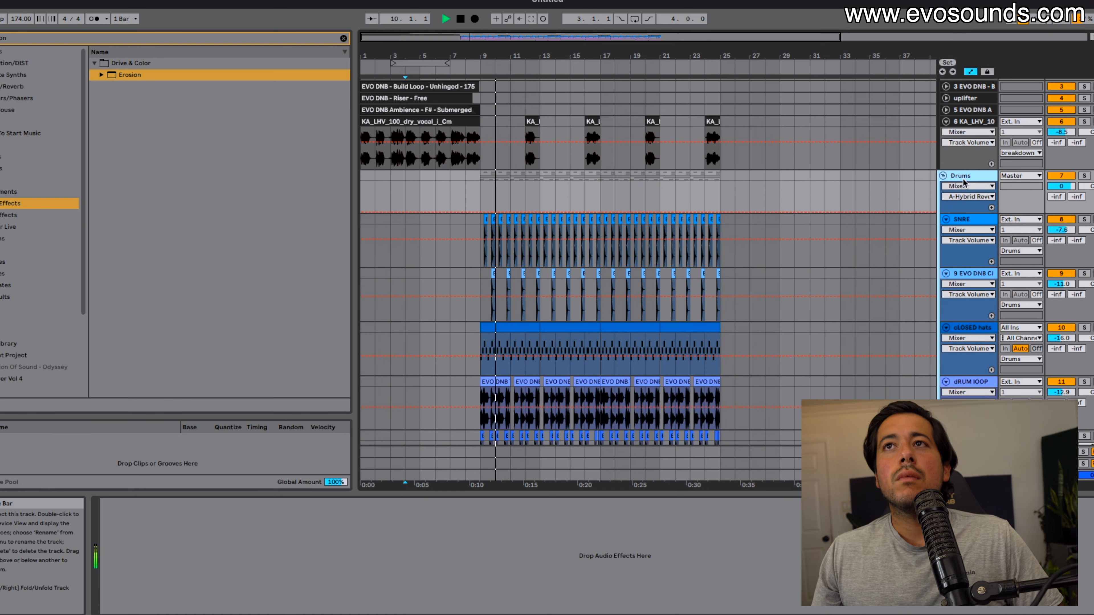
pyautogui.click(943, 175)
pyautogui.scroll(-5, 624, 216)
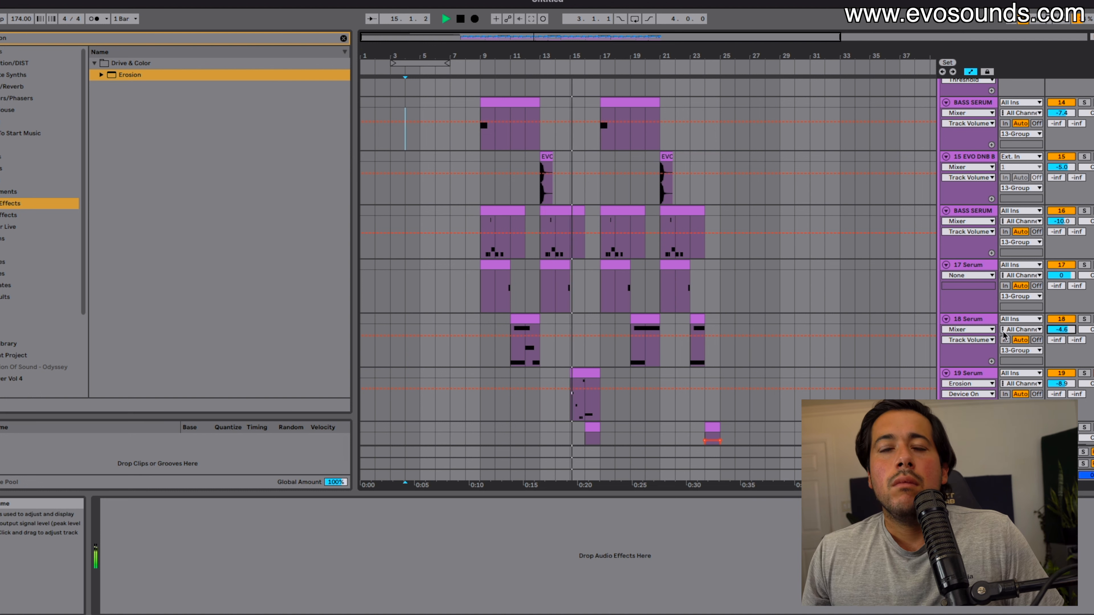
pyautogui.moveTo(1055, 385); pyautogui.dragTo(1056, 381)
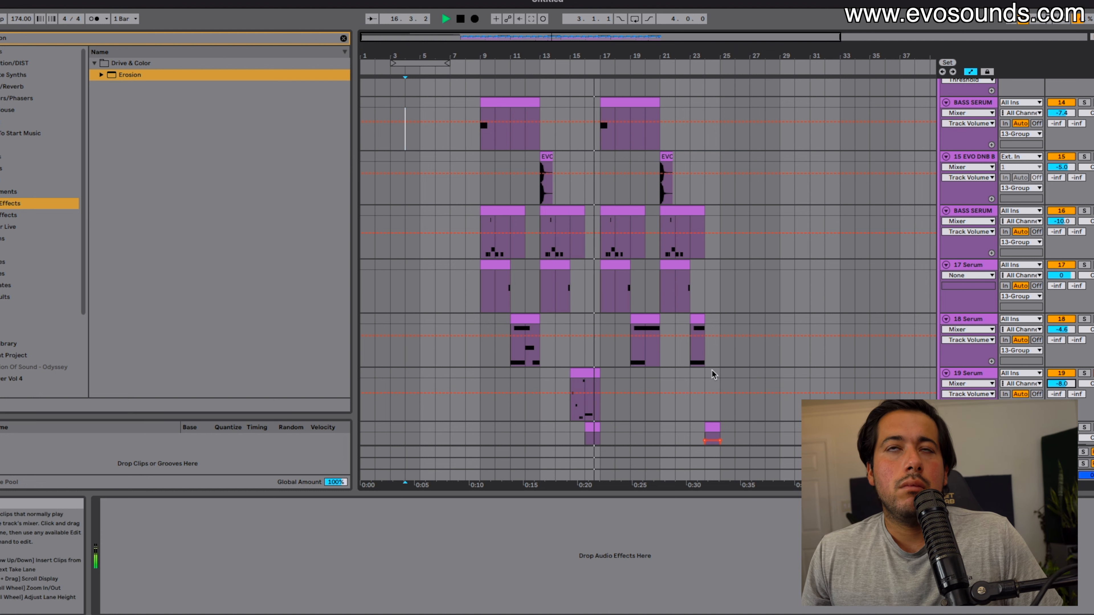
# Play the second half of the drop through to bar 25, reviewing the drum and bass clips, and stop playback
pyautogui.scroll(5, 612, 302)
pyautogui.scroll(5, 613, 327)
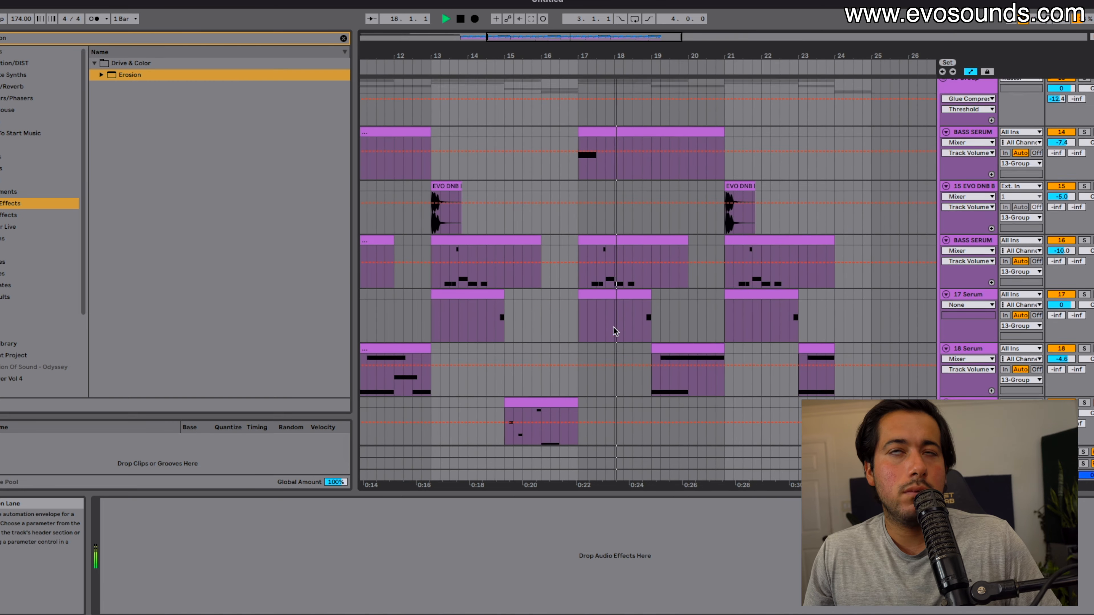
pyautogui.click(943, 271)
pyautogui.scroll(-5, 858, 287)
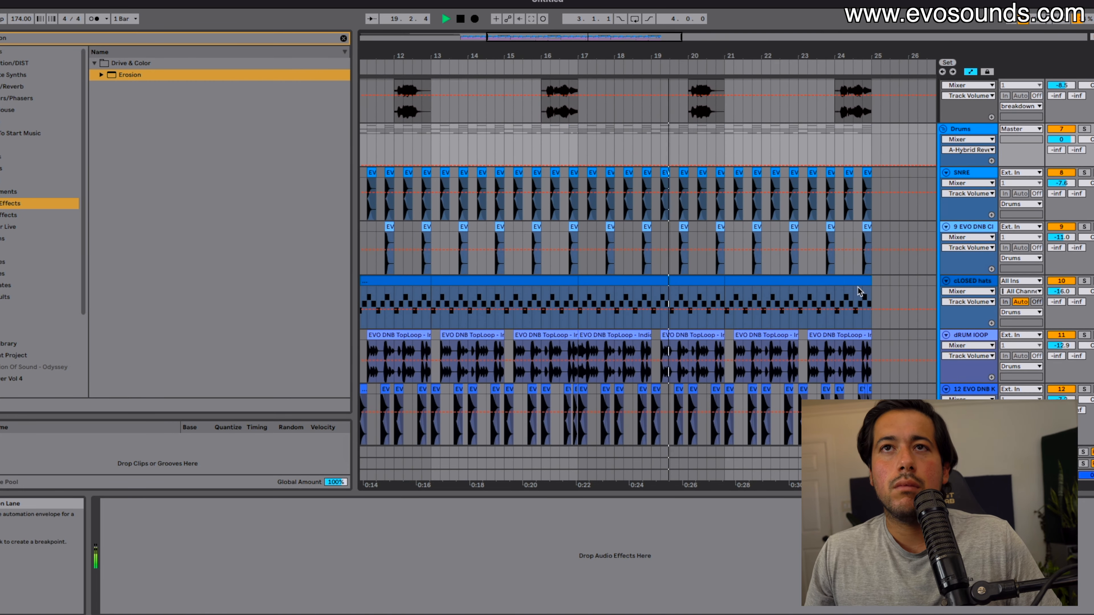
pyautogui.scroll(-12, 857, 287)
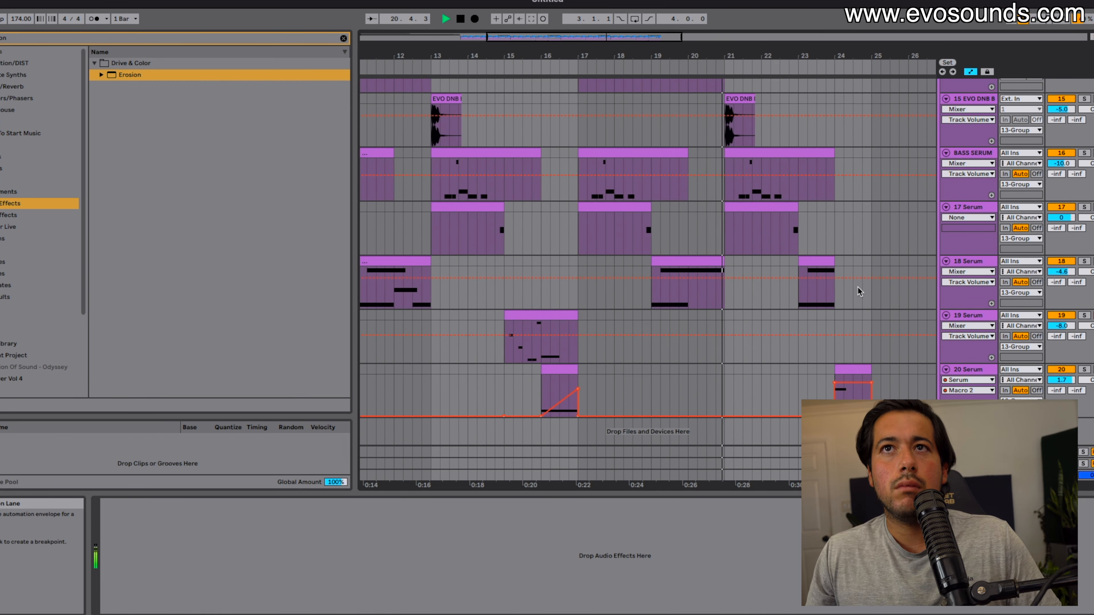
pyautogui.hscroll(5, 713, 271)
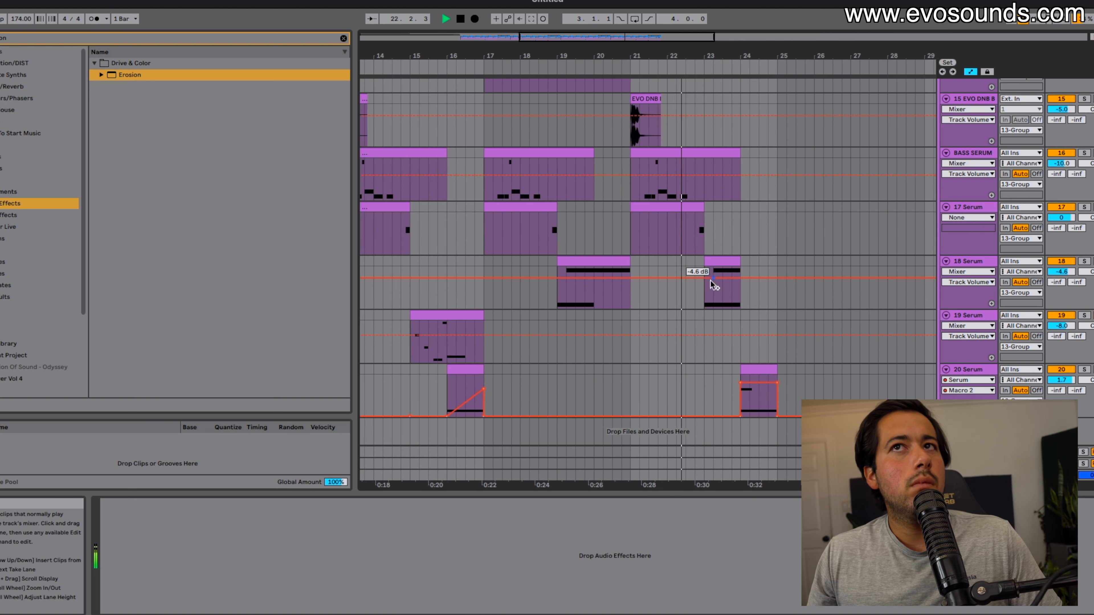
pyautogui.click(697, 278)
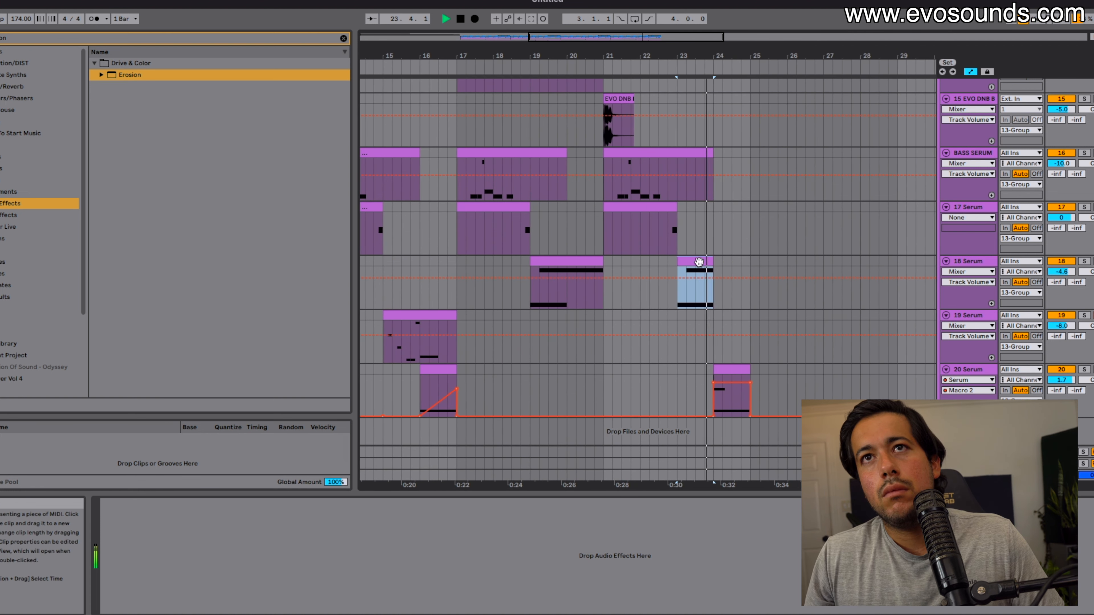
pyautogui.click(1062, 381)
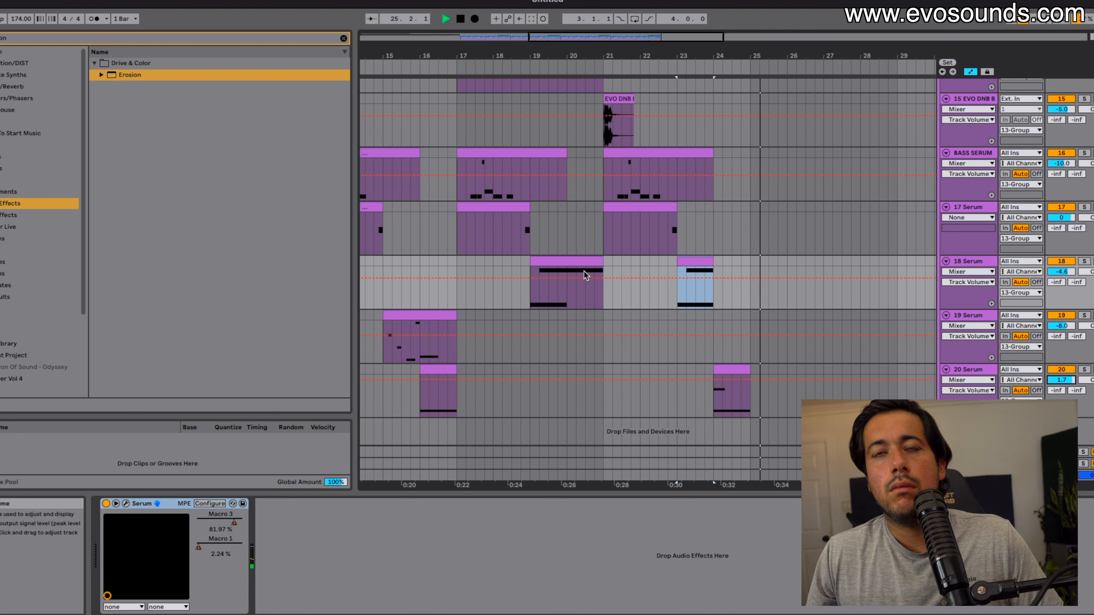
pyautogui.press('space')
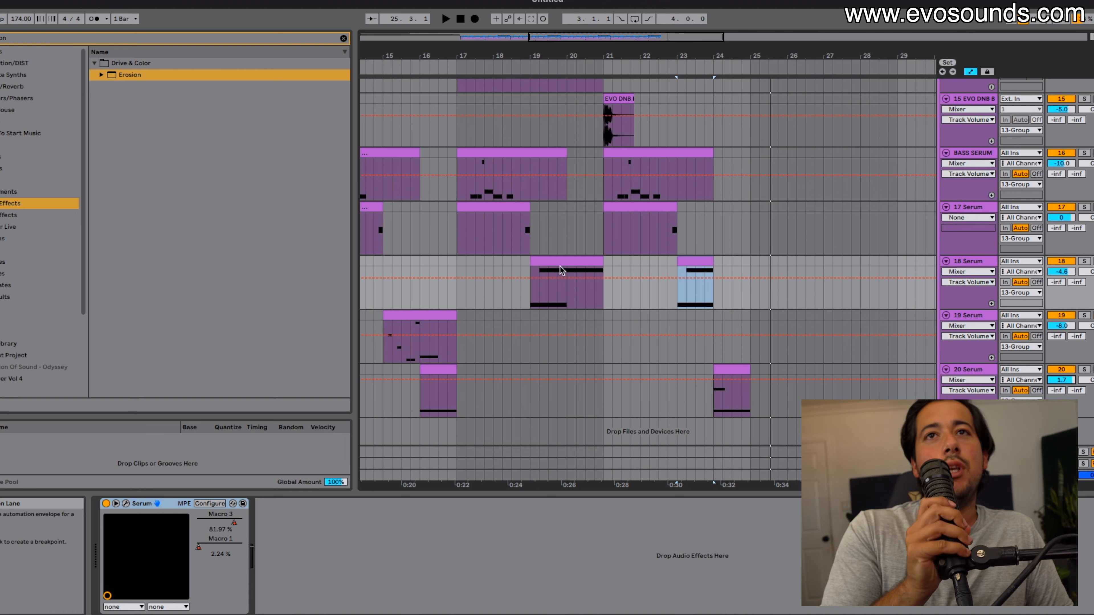
# Shorten the convolution decay of Hybrid Reverb on return A to 1.71 s, checking it against the drop's playback
pyautogui.press('Tab')
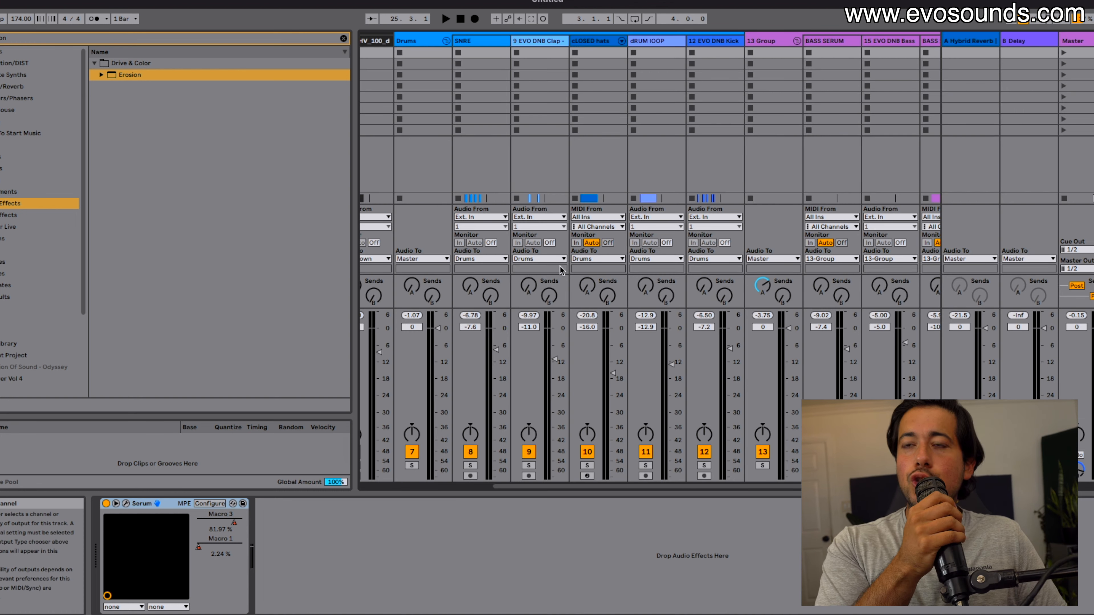
pyautogui.click(983, 46)
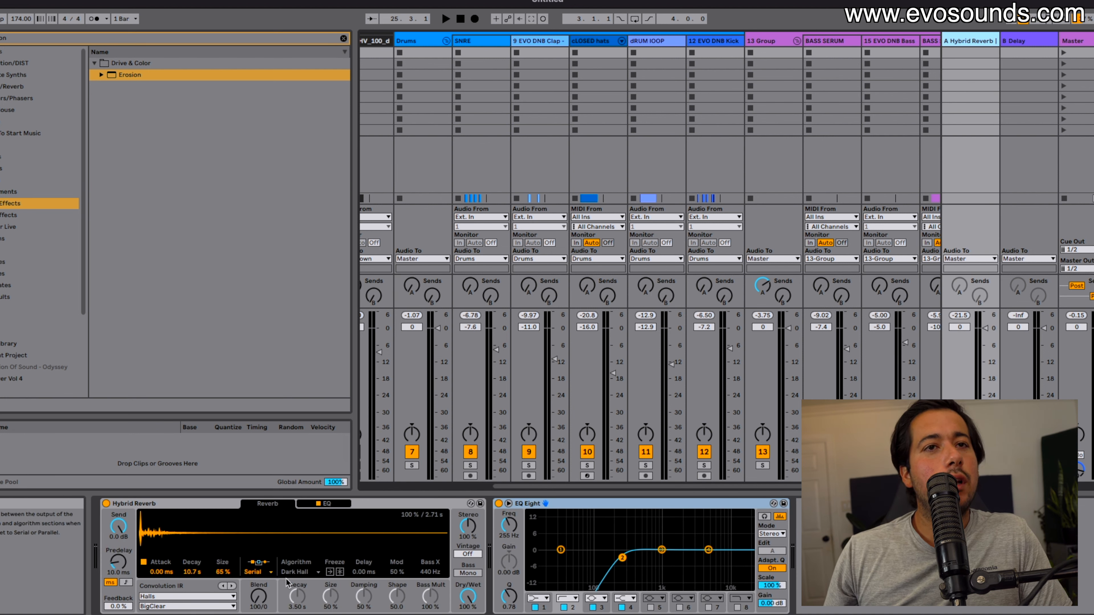
pyautogui.moveTo(192, 572); pyautogui.dragTo(193, 593)
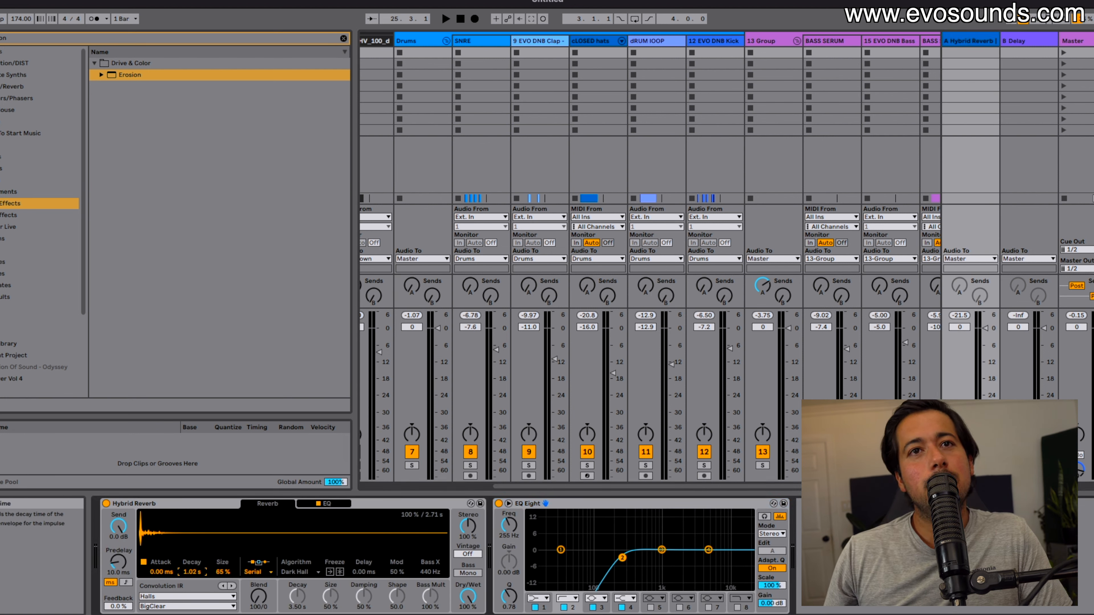
pyautogui.press('space')
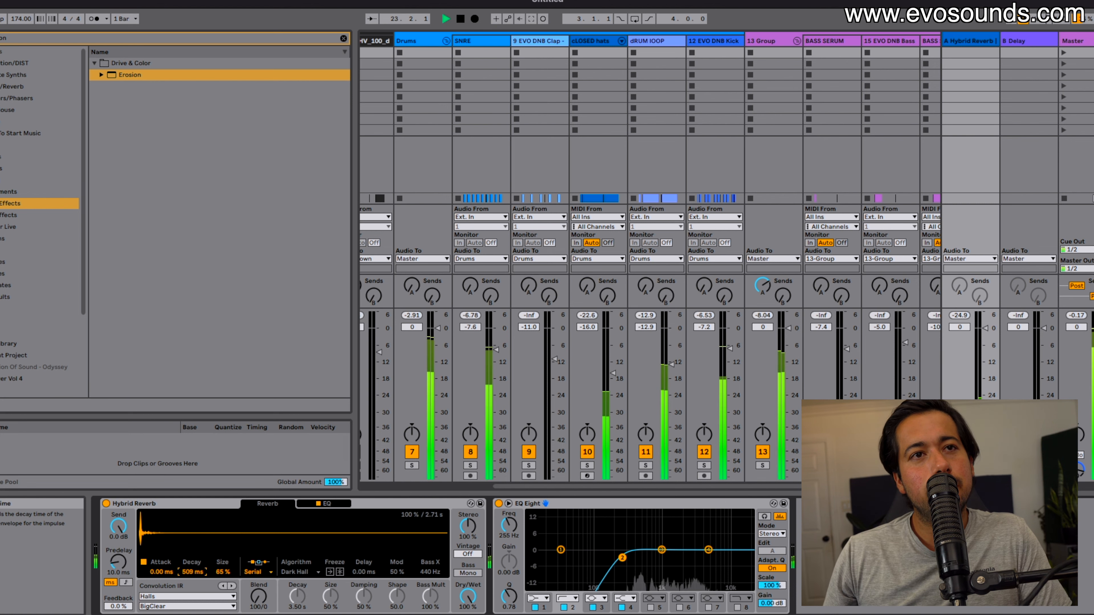
pyautogui.press('Tab')
pyautogui.press('space')
# Add Saturator after the Compressor on the 13 Group and set its Drive to 9.14 dB during playback
pyautogui.scroll(5, 652, 316)
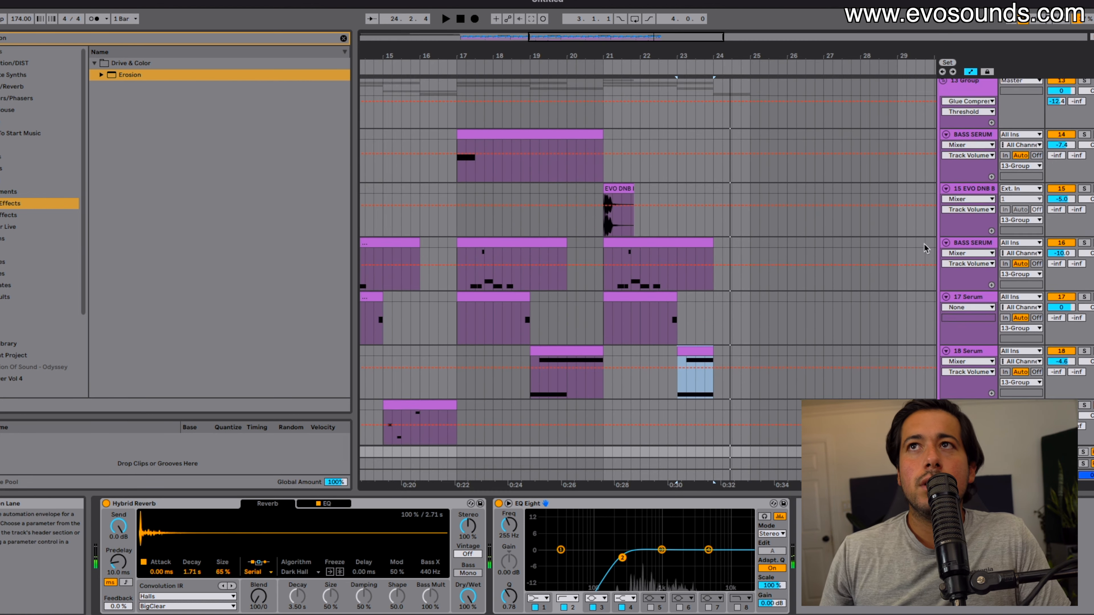
pyautogui.click(969, 170)
pyautogui.click(343, 39)
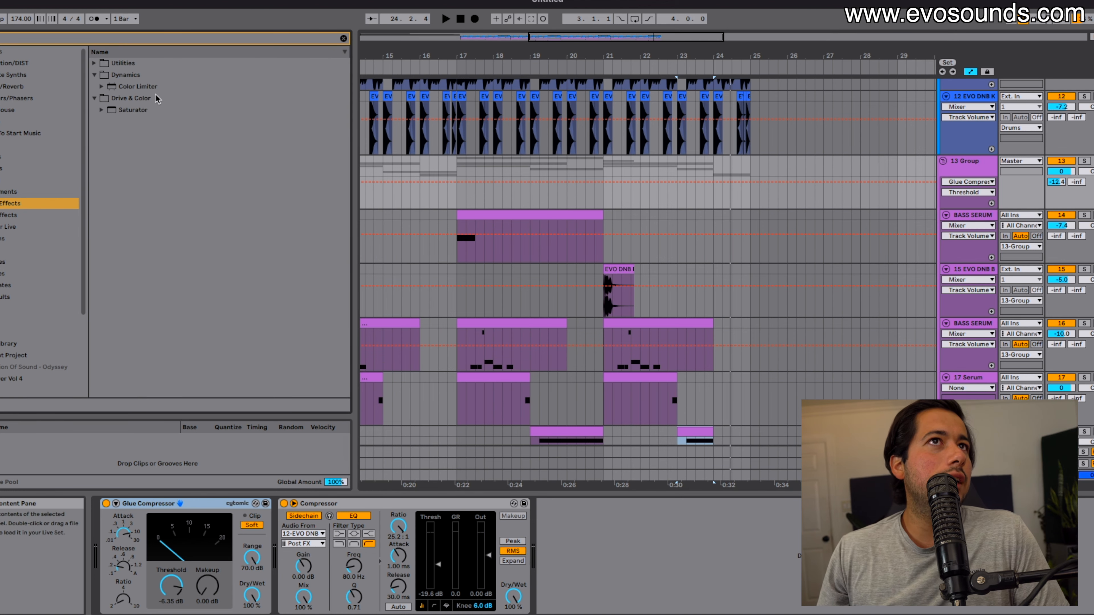
pyautogui.moveTo(171, 121); pyautogui.dragTo(822, 247)
pyautogui.moveTo(943, 192); pyautogui.dragTo(944, 192)
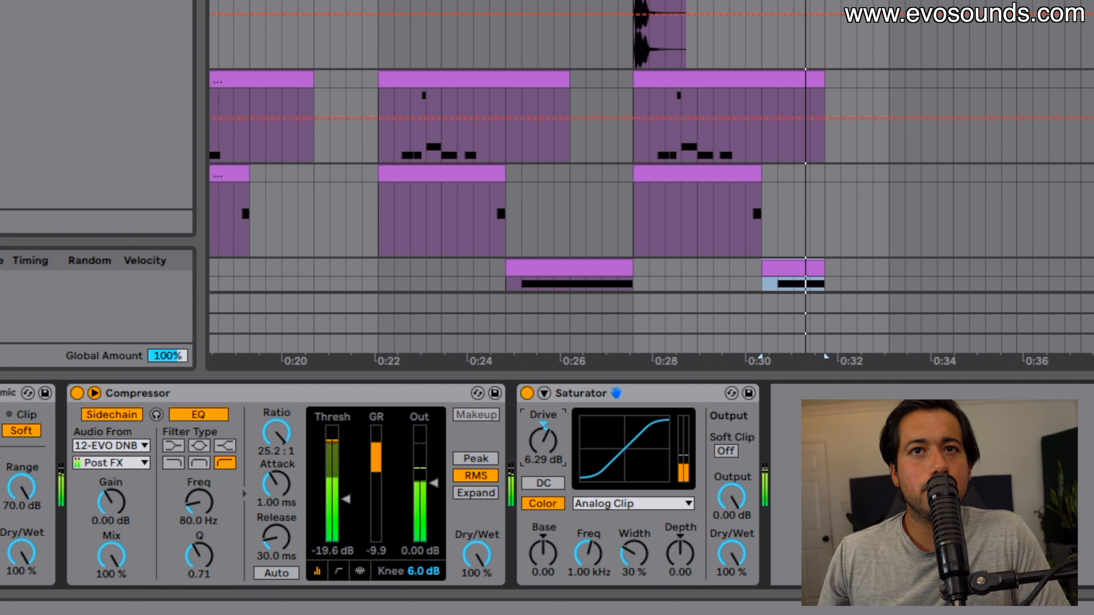
pyautogui.moveTo(544, 448); pyautogui.dragTo(543, 439)
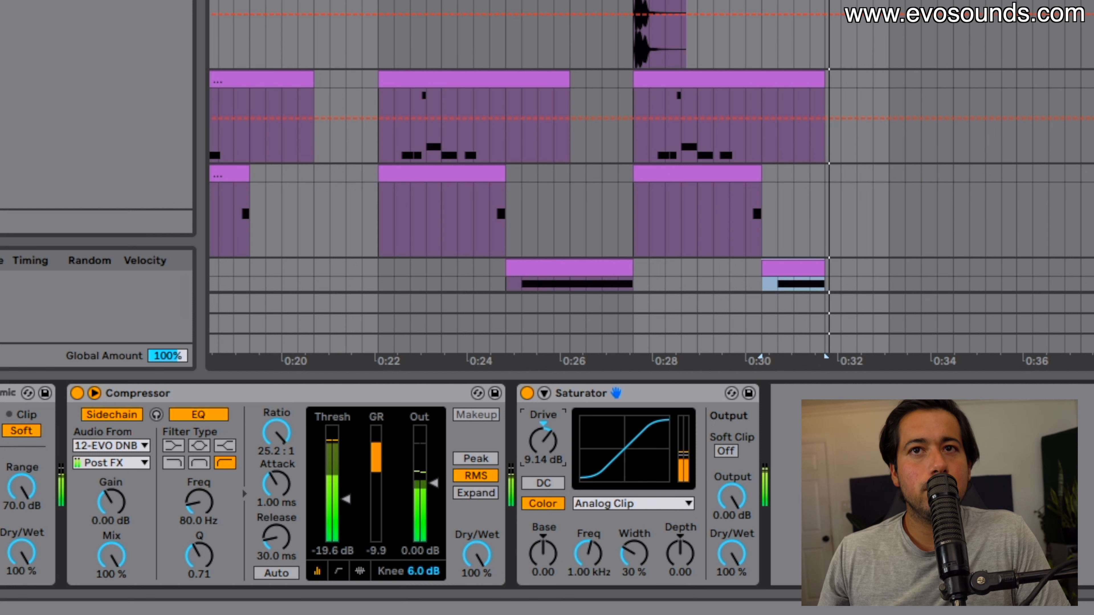
# Set the 13 Group's Saturator to Soft Sine with Output -6.00 dB and Drive 9.71 dB, checking the group level in the mixer
pyautogui.press('Tab')
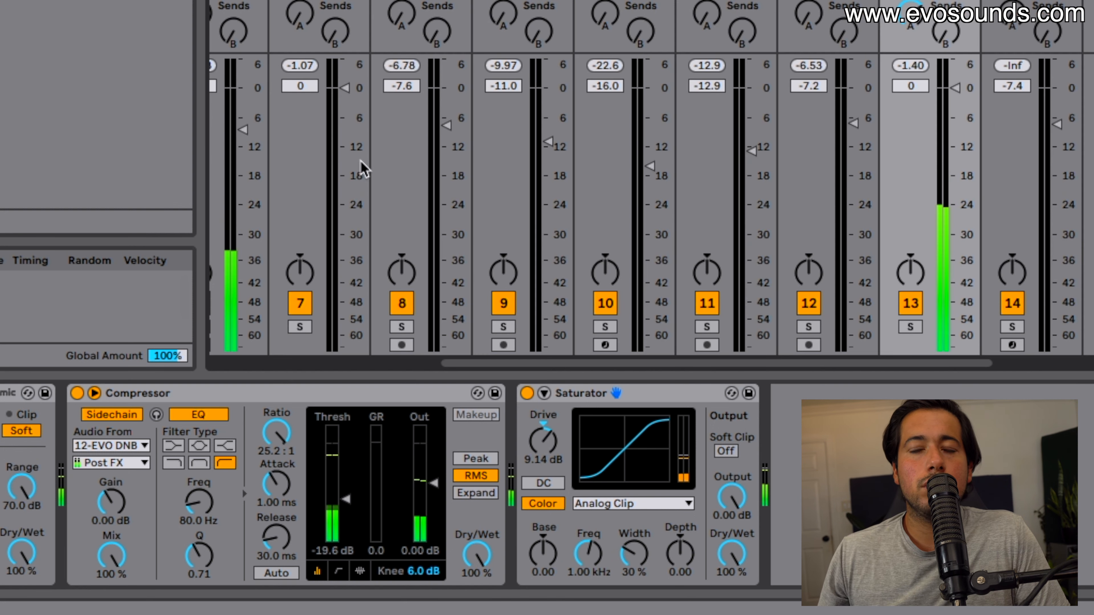
pyautogui.moveTo(731, 497); pyautogui.dragTo(731, 532)
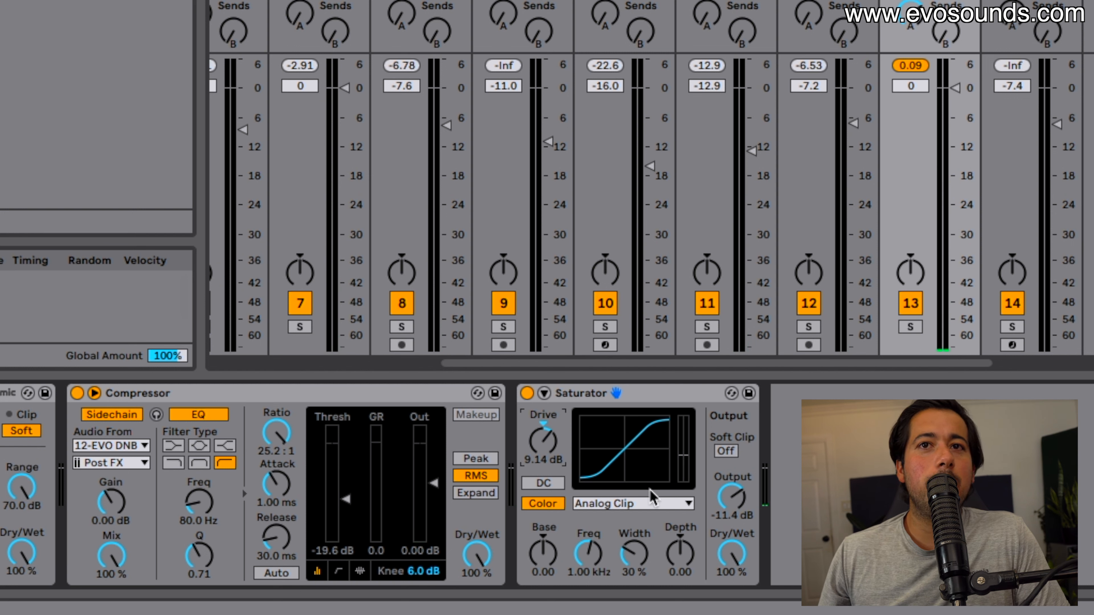
pyautogui.click(652, 498)
pyautogui.click(622, 535)
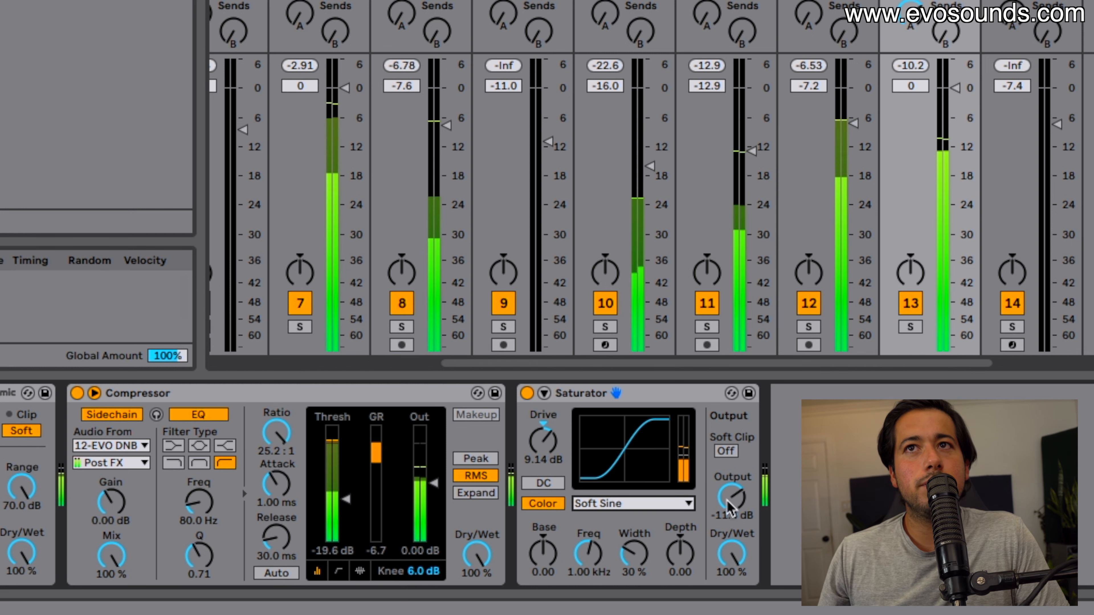
pyautogui.moveTo(726, 501); pyautogui.dragTo(727, 483)
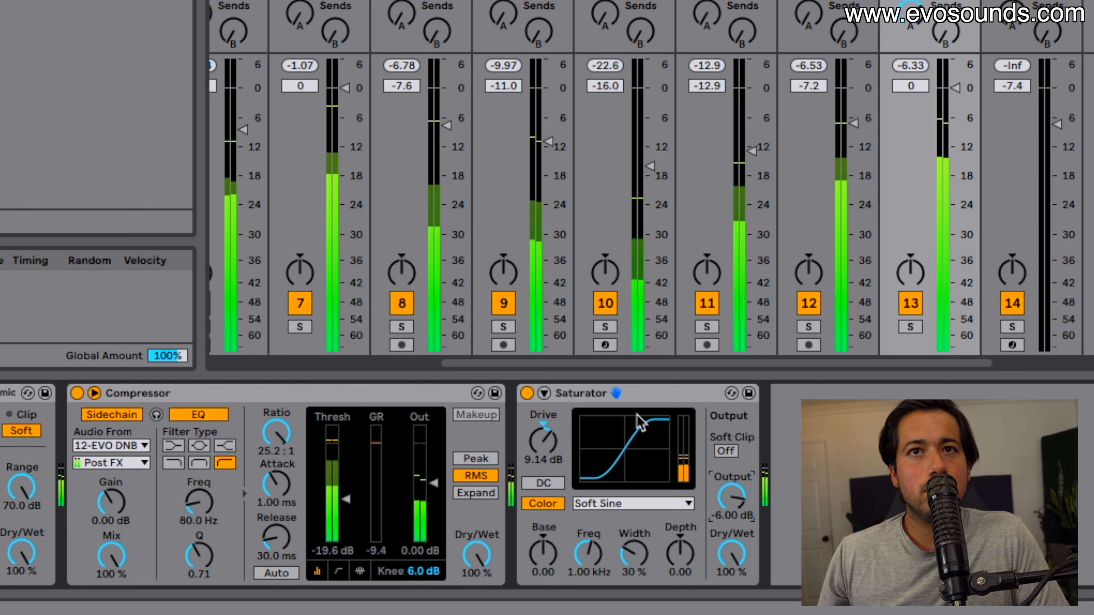
pyautogui.moveTo(543, 442); pyautogui.dragTo(543, 440)
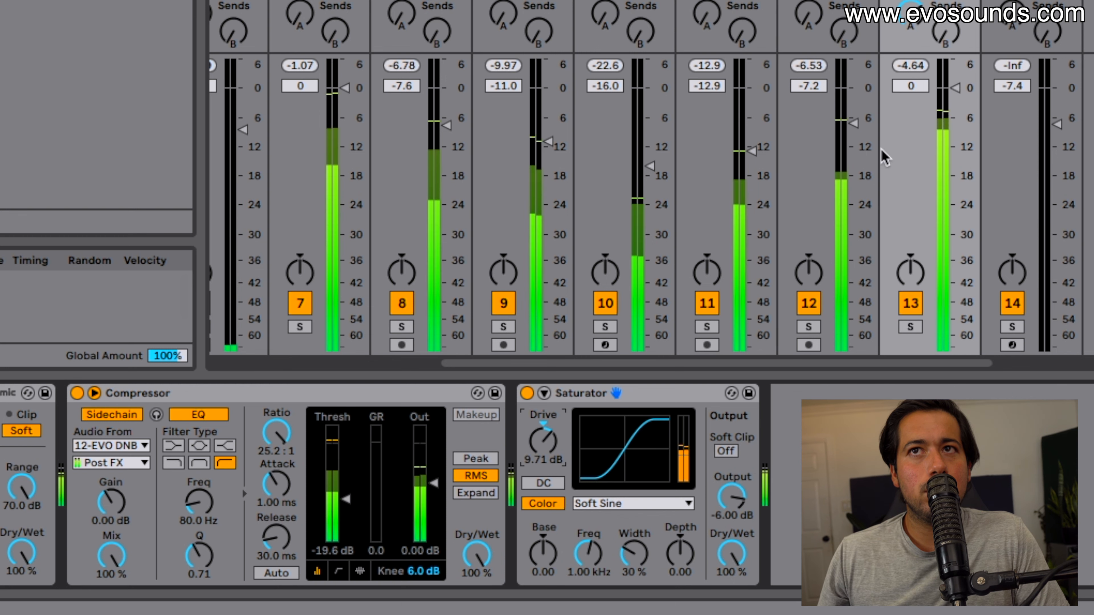
pyautogui.press('Tab')
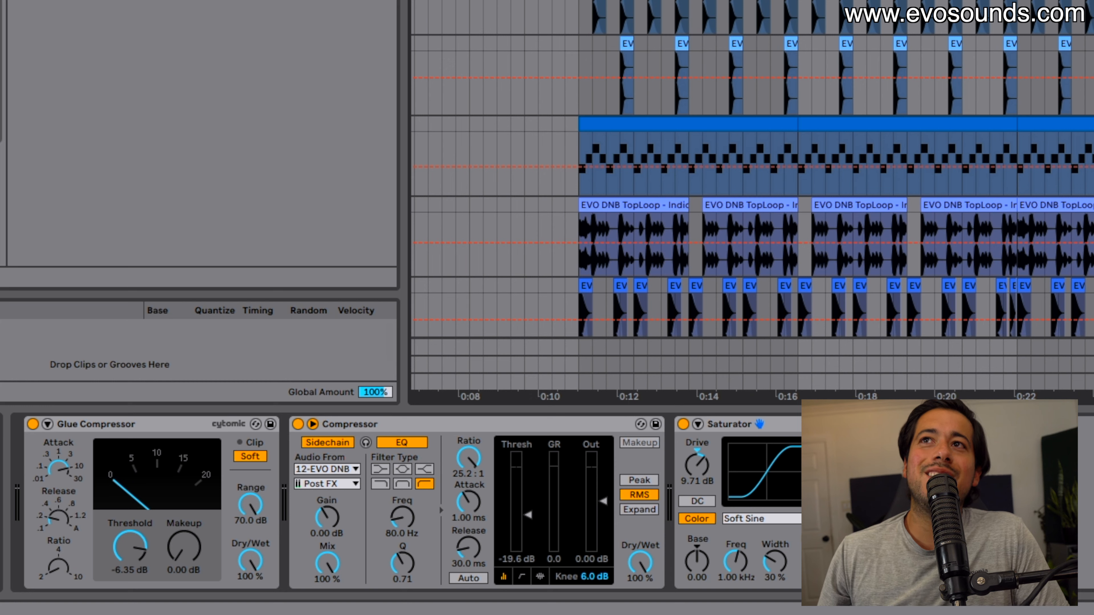
# Add Saturator to the Drums group and set its Drive to 4.57 dB
pyautogui.press('Down')
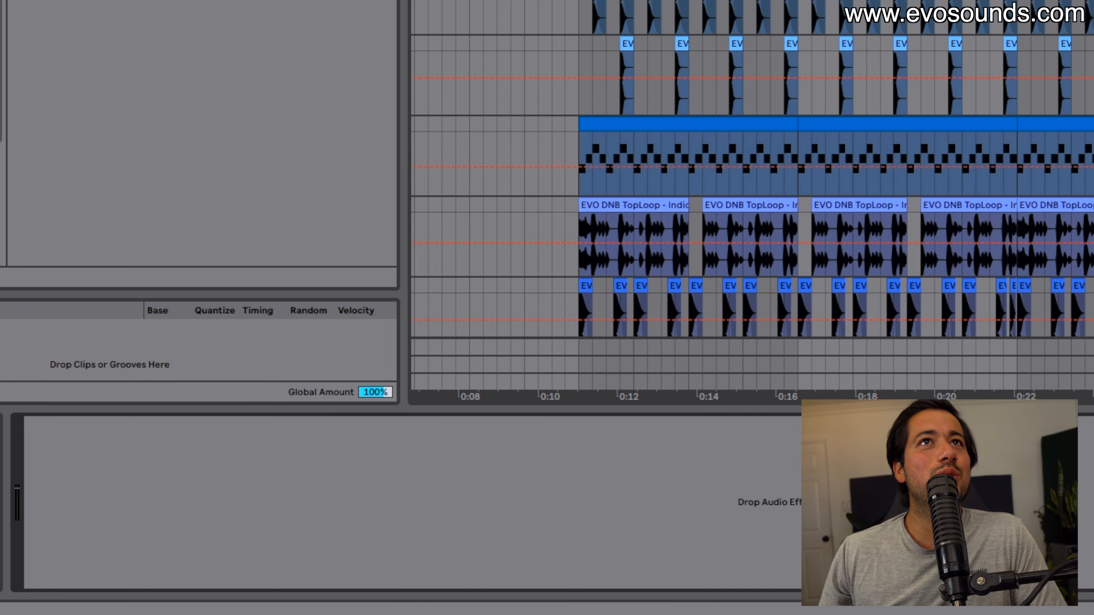
pyautogui.moveTo(2, 172); pyautogui.dragTo(69, 493)
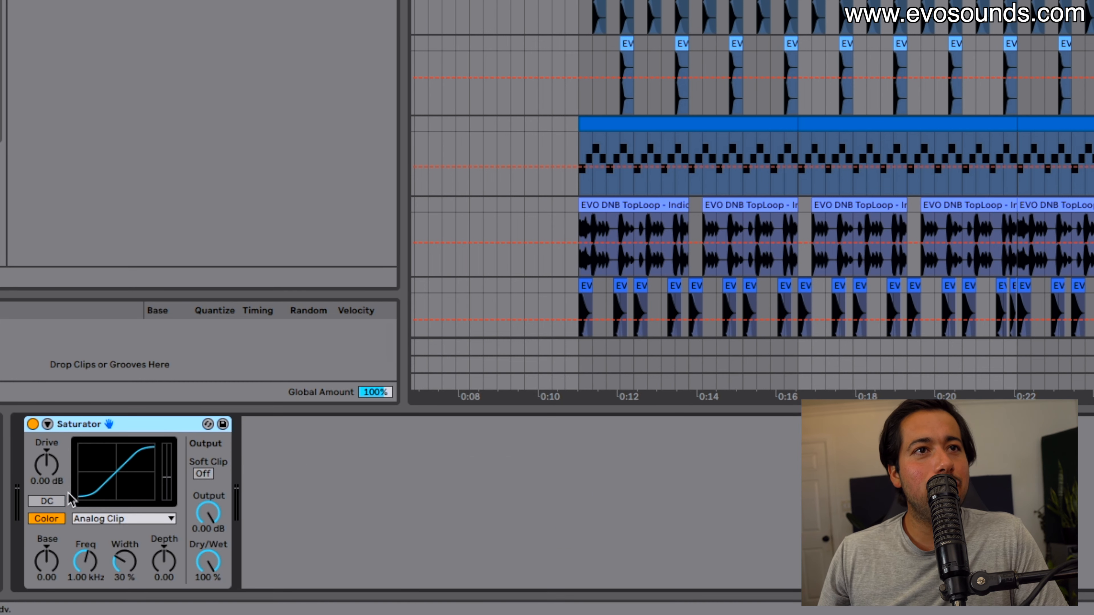
pyautogui.click(43, 470)
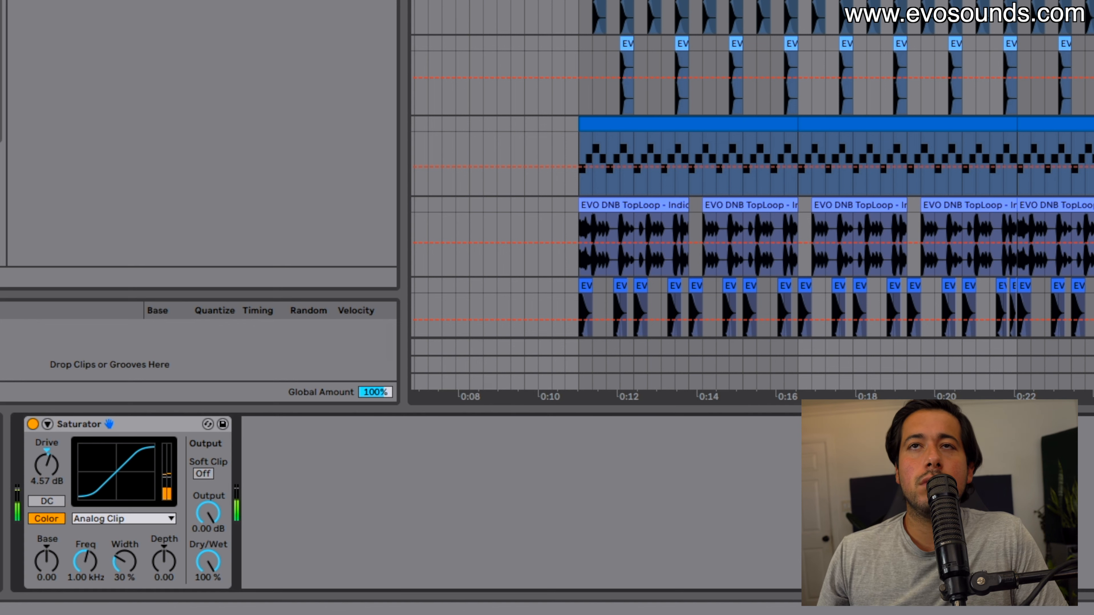
# Find Glue Compressor in the audio effects and add it after Saturator on the Drums group
pyautogui.click(381, 0)
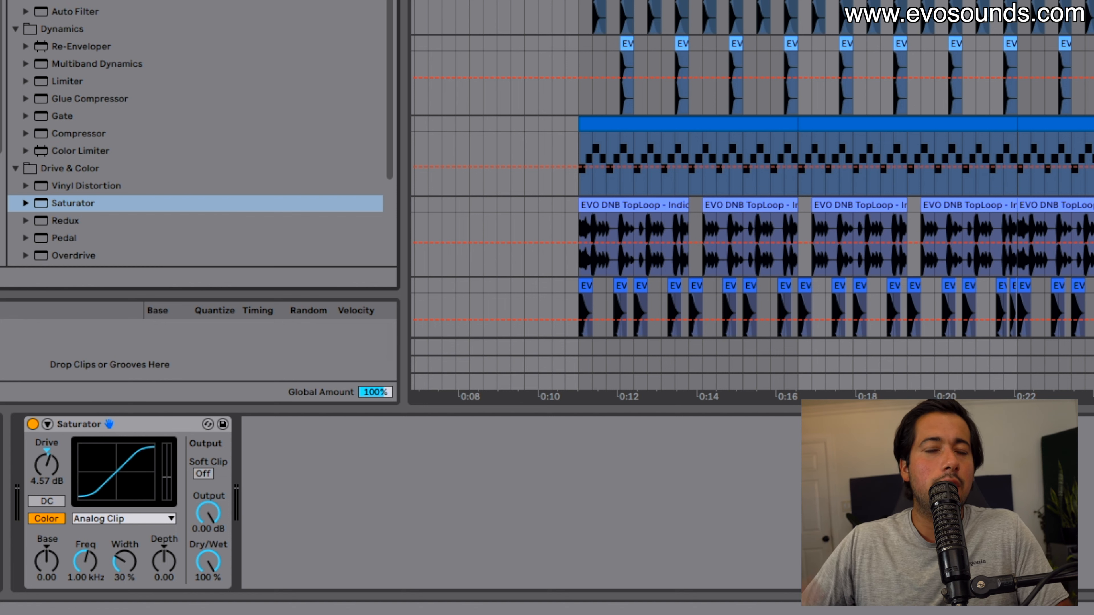
pyautogui.scroll(-3, 71, 211)
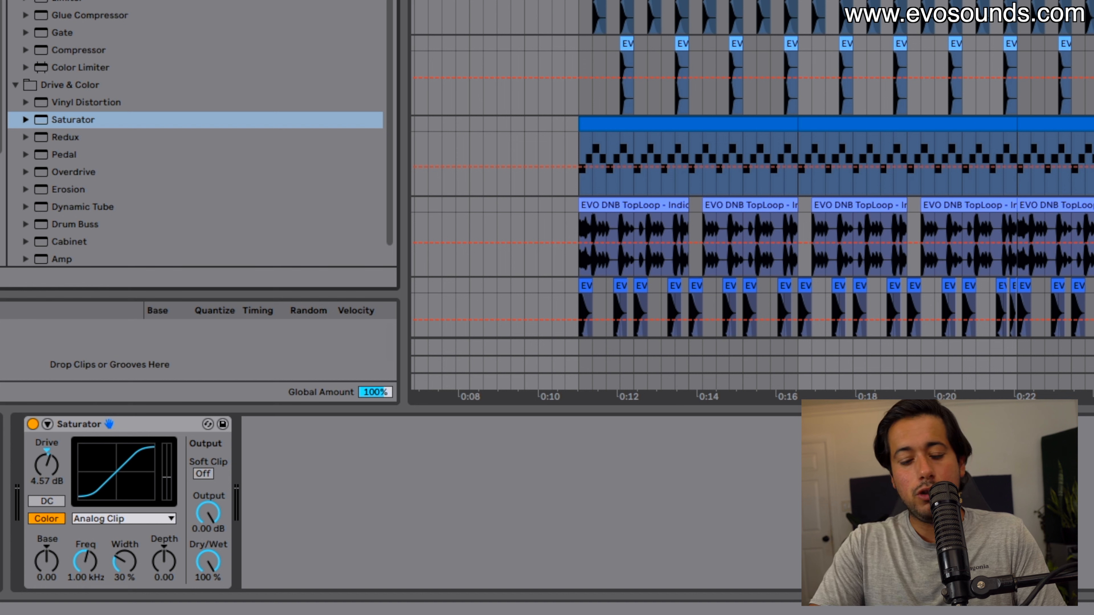
pyautogui.hotkey('ctrl', 'f')
pyautogui.moveTo(182, 57); pyautogui.dragTo(359, 510)
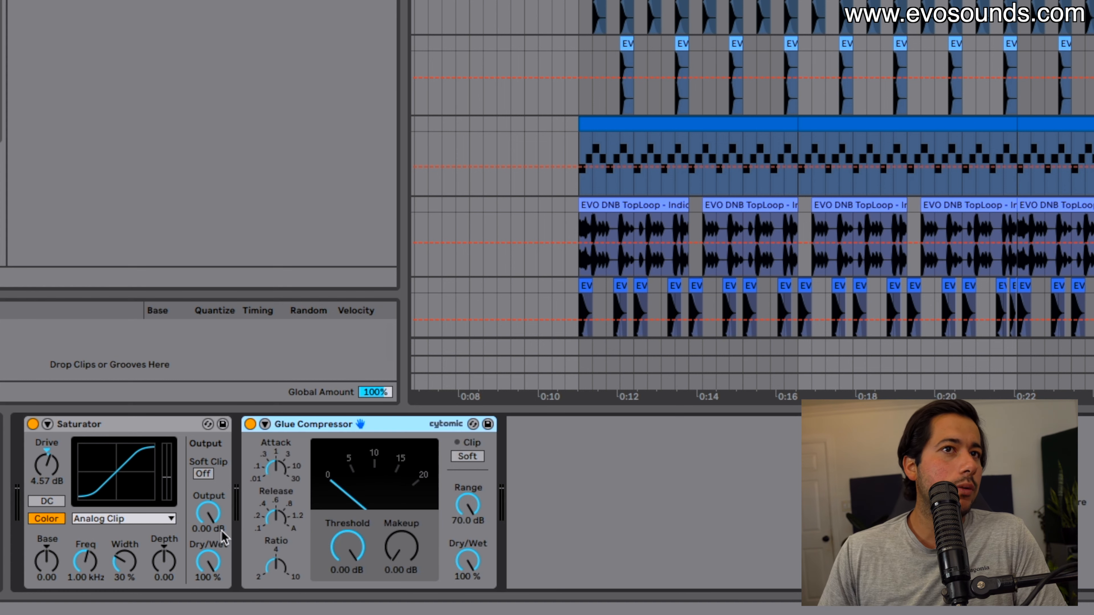
# Set the Drums group's Glue Compressor threshold to -4.44 dB during playback, comparing the sound with it bypassed, and stop
pyautogui.moveTo(350, 551); pyautogui.dragTo(345, 554)
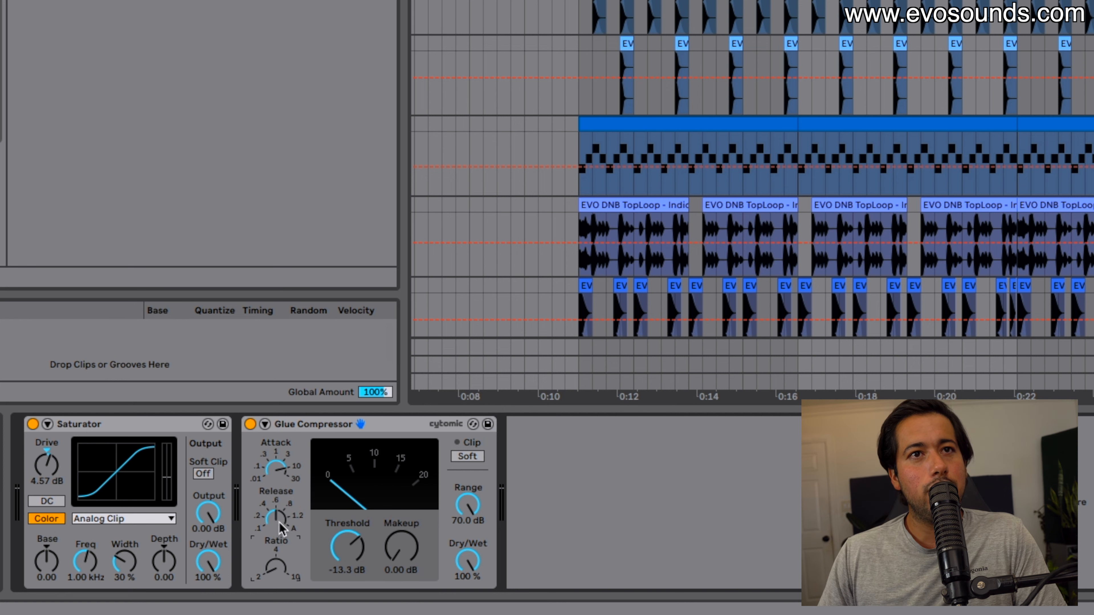
pyautogui.moveTo(347, 546); pyautogui.dragTo(301, 491)
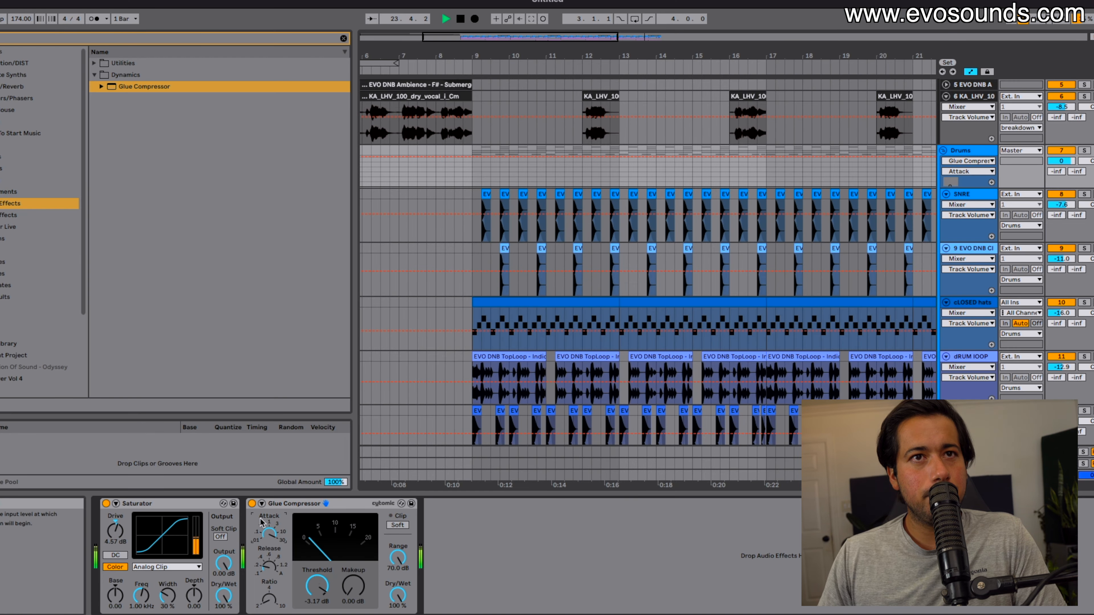
pyautogui.click(251, 504)
pyautogui.click(252, 504)
pyautogui.moveTo(317, 585); pyautogui.dragTo(317, 589)
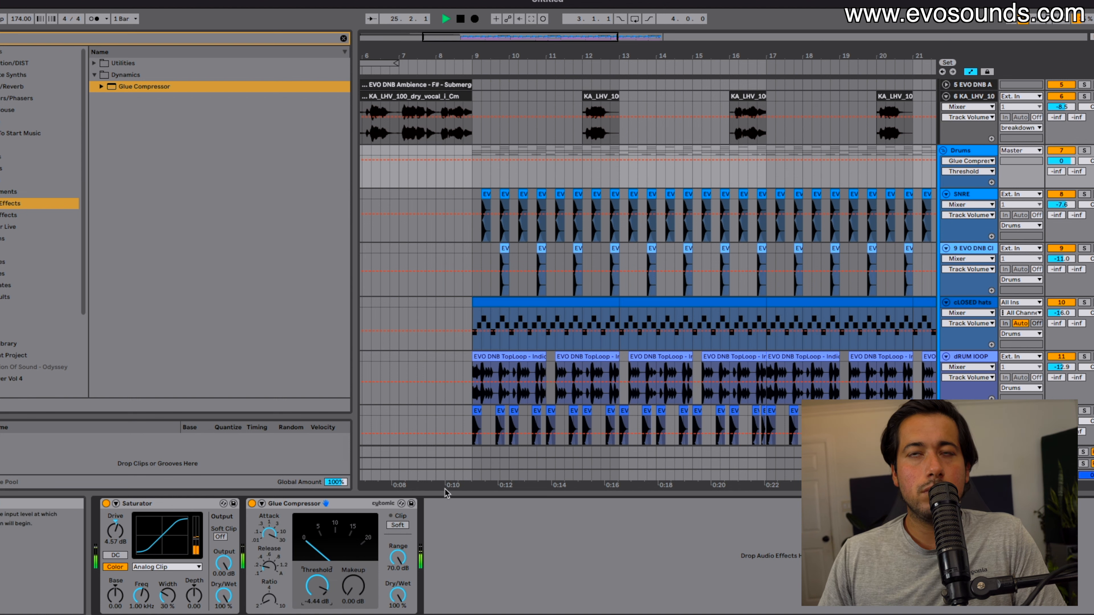
pyautogui.press('space')
# Solo the drum loop track and play its clip from bar 17
pyautogui.hscroll(-5, 564, 291)
pyautogui.scroll(-6, 564, 291)
pyautogui.click(361, 215)
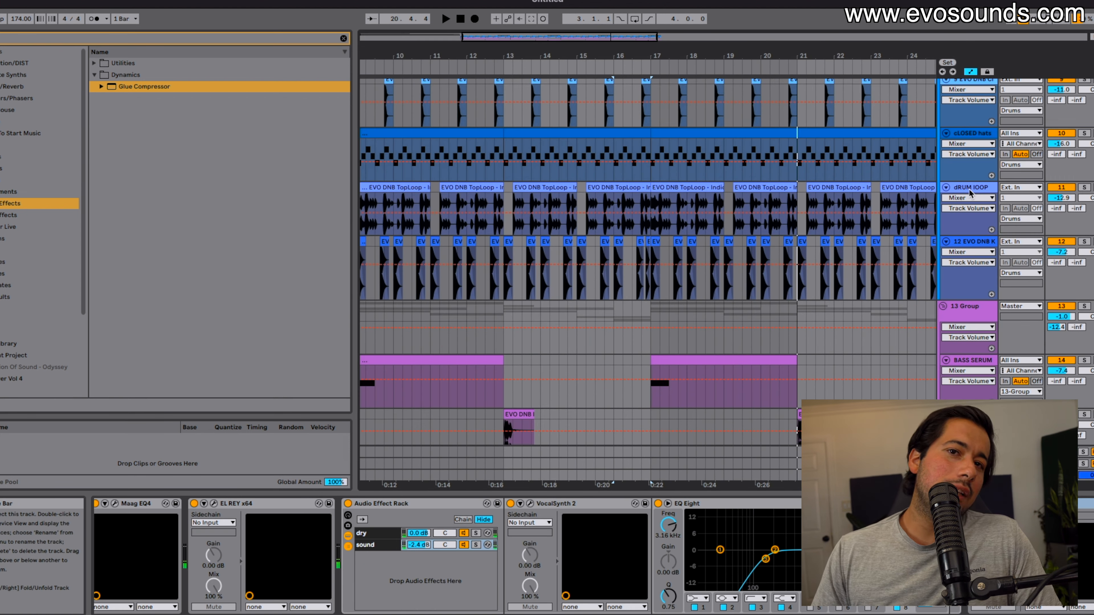
pyautogui.click(969, 192)
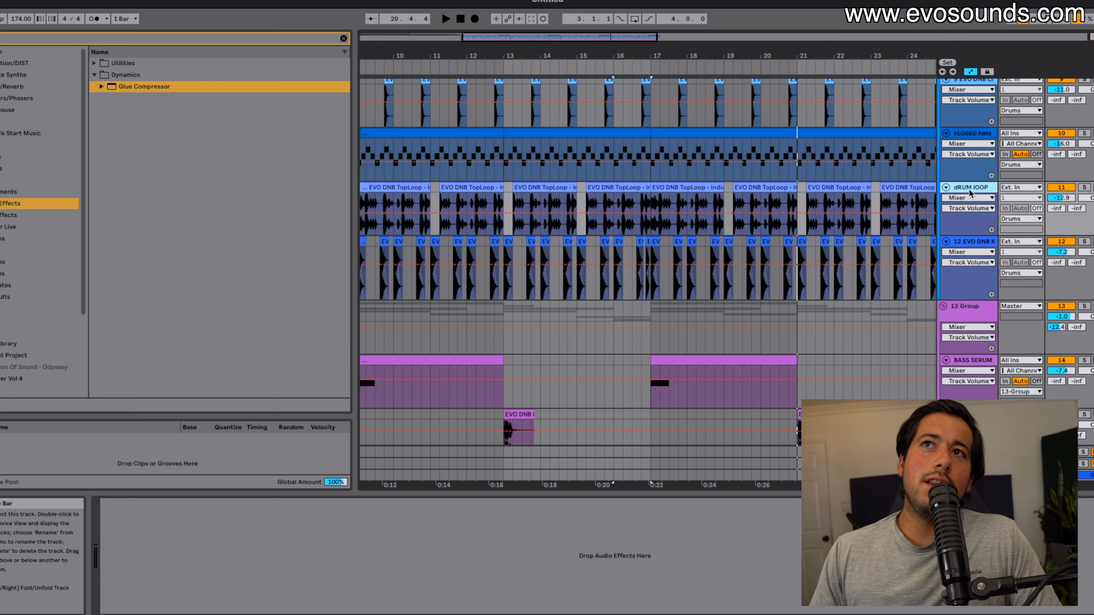
pyautogui.click(1084, 187)
pyautogui.click(686, 192)
pyautogui.press('space')
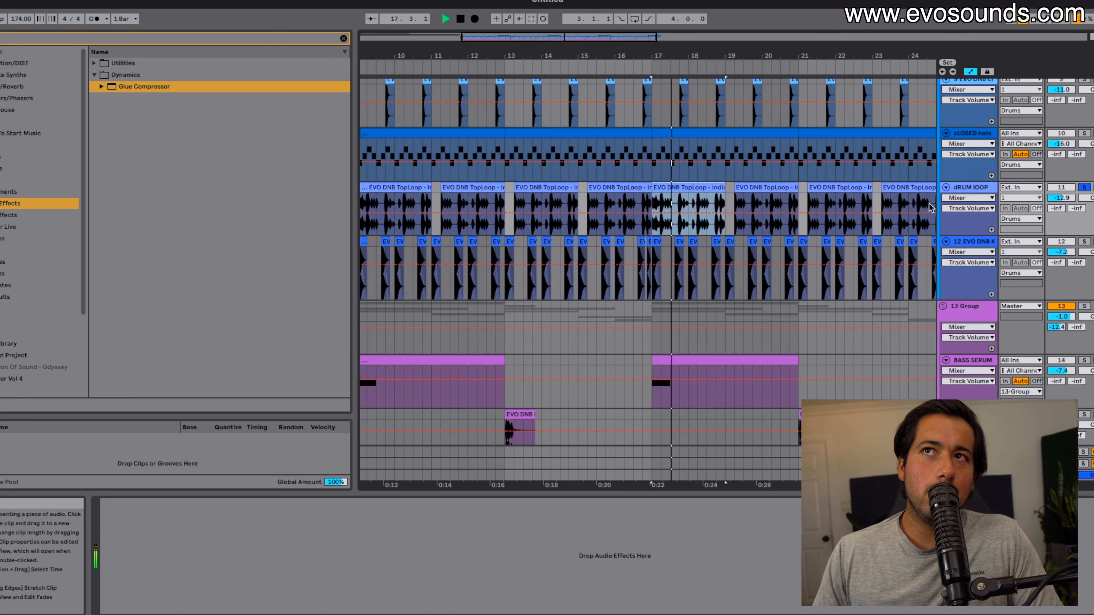
# Clear the browser search and add a new audio track named "drum loop" below the EVO DNB Kick track
pyautogui.click(343, 39)
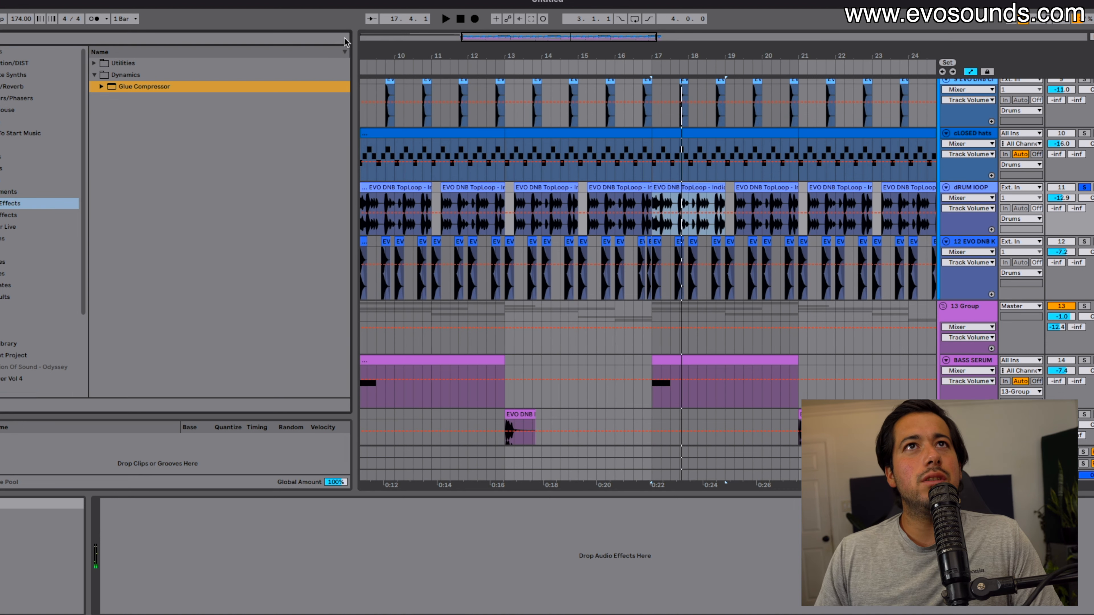
pyautogui.click(983, 241)
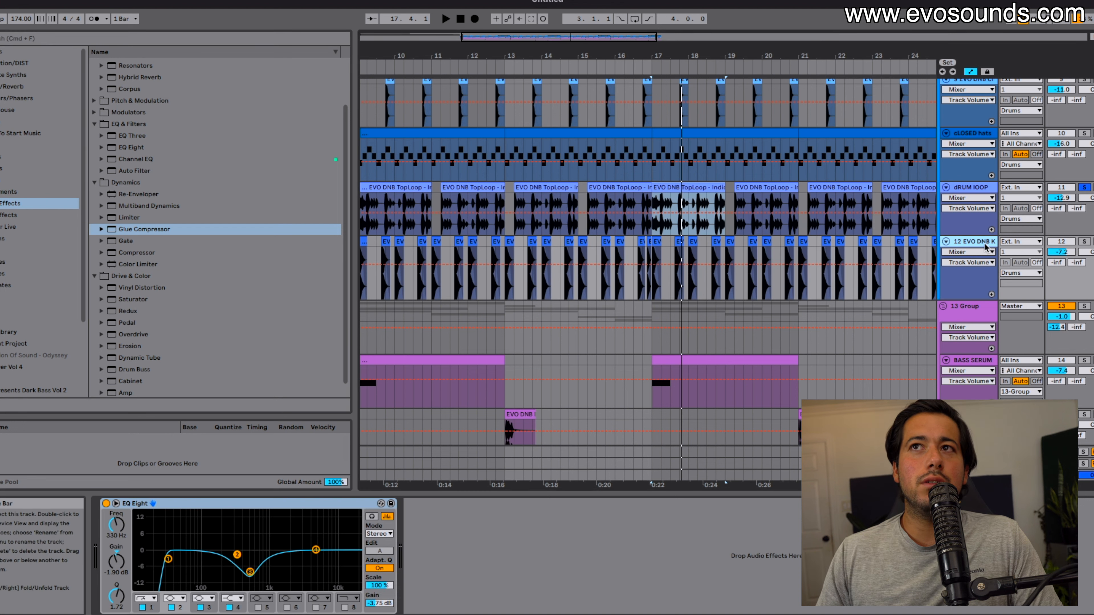
pyautogui.press('super+t')
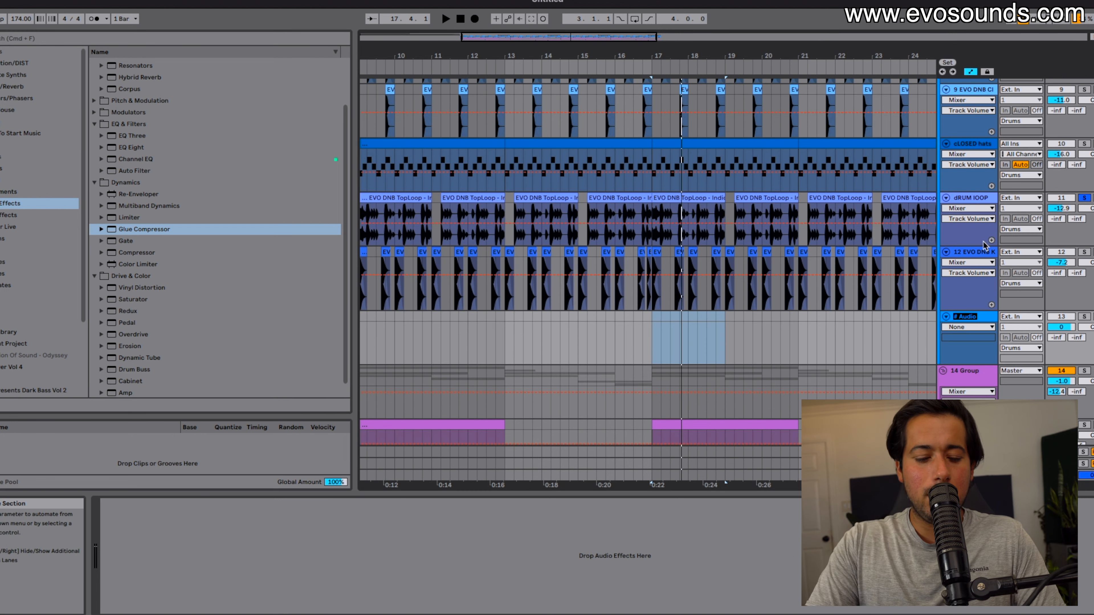
pyautogui.write('drum loop')
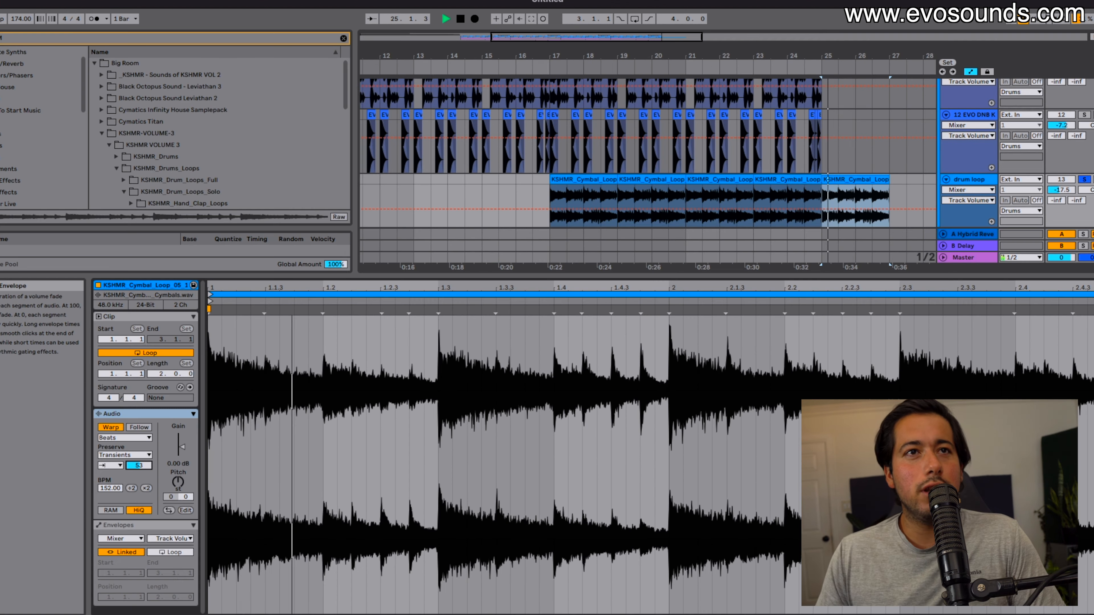
# Stop playback and duplicate the KSHMR cymbal loop clip at bar 17 three times, up to bar 25
pyautogui.press('space')
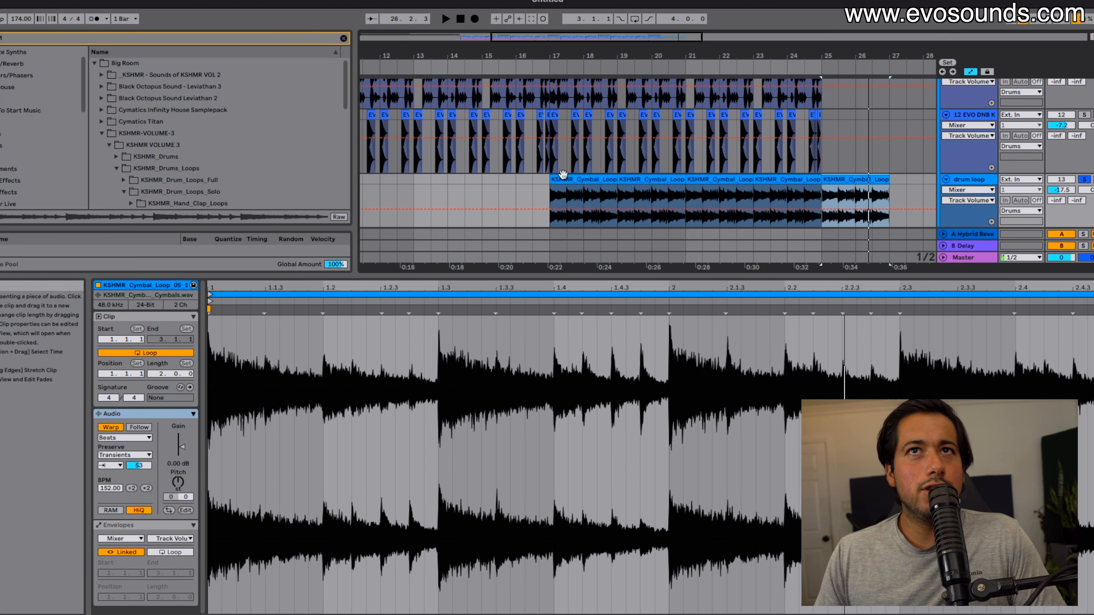
pyautogui.click(574, 179)
pyautogui.press('super+d')
pyautogui.press('super+d')
pyautogui.press('super+d')
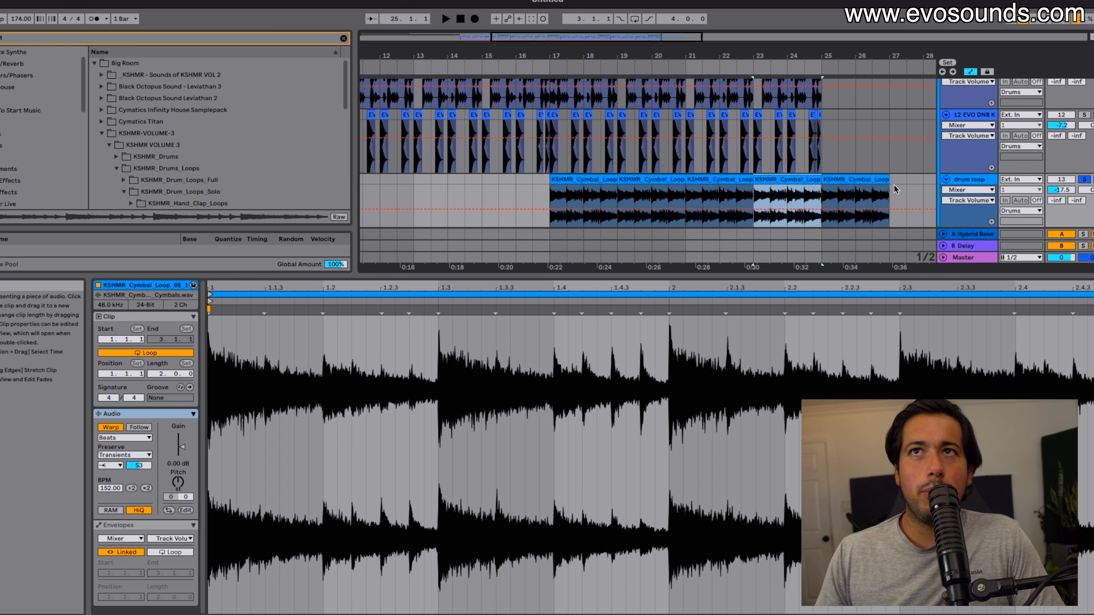
# Play from bar 16 with the new drum loop track unsoloed and set its volume to -11.9 dB
pyautogui.moveTo(648, 40); pyautogui.dragTo(648, 8)
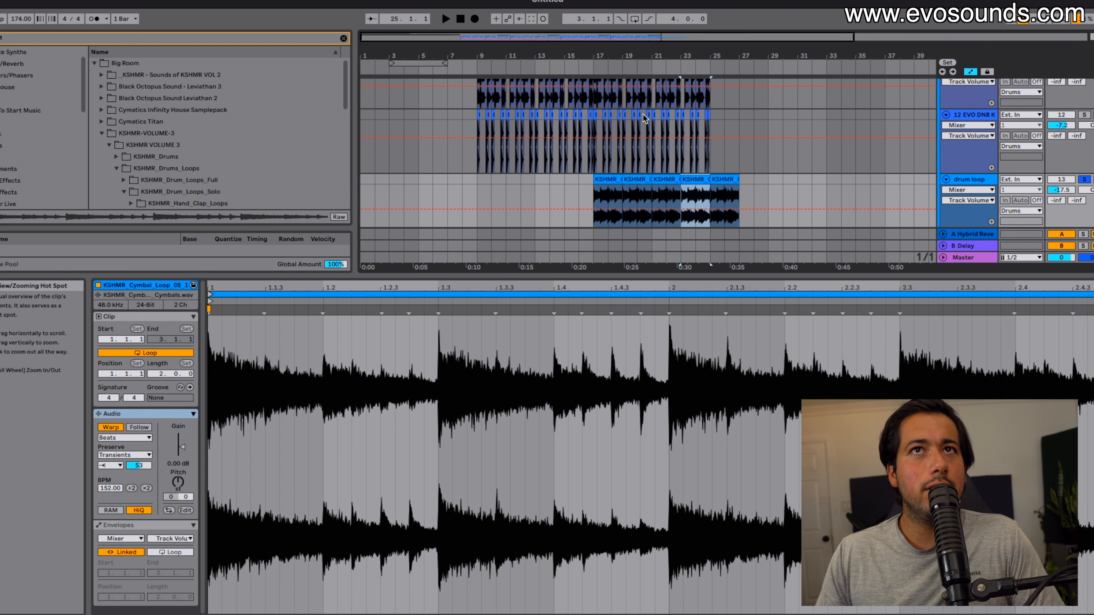
pyautogui.click(581, 183)
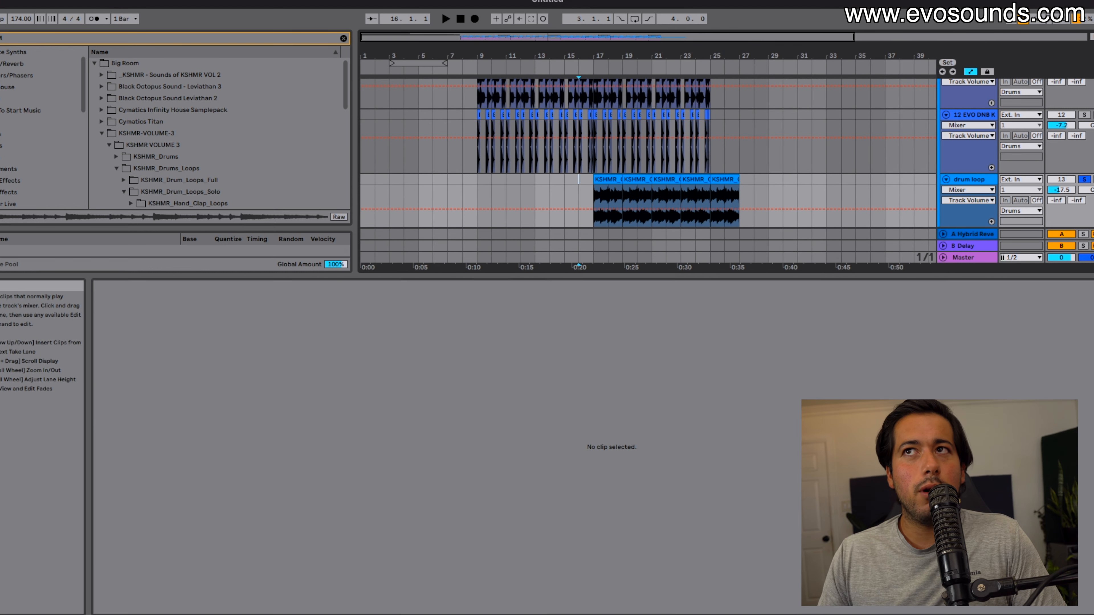
pyautogui.press('space')
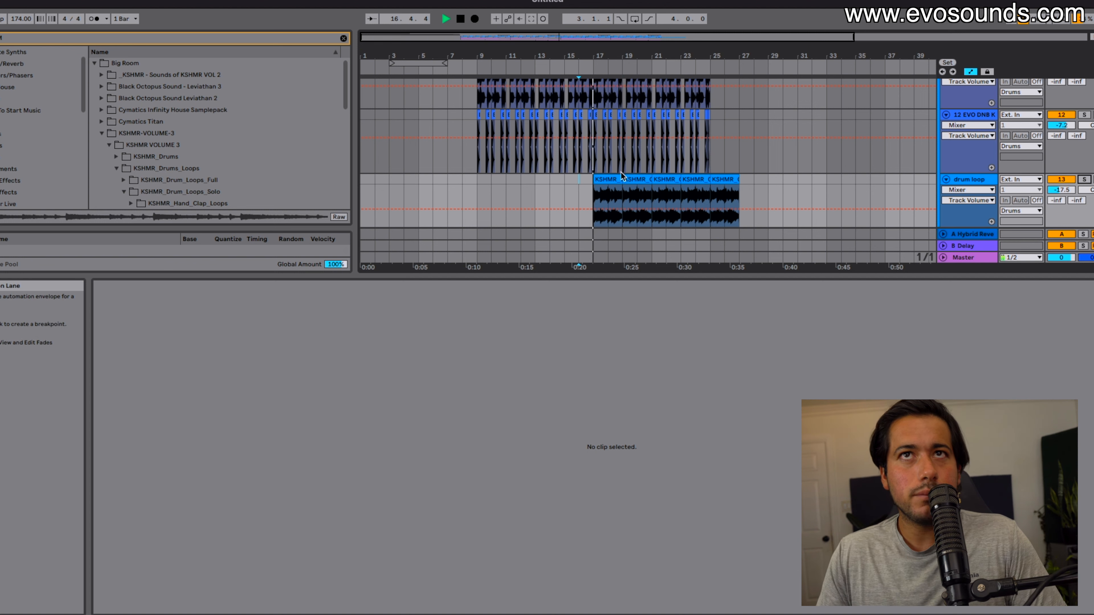
pyautogui.moveTo(1061, 190); pyautogui.dragTo(1062, 181)
# Set the transient envelope of the cymbal loop clip at bar 17 to 56 and duplicate the clip three times
pyautogui.click(610, 179)
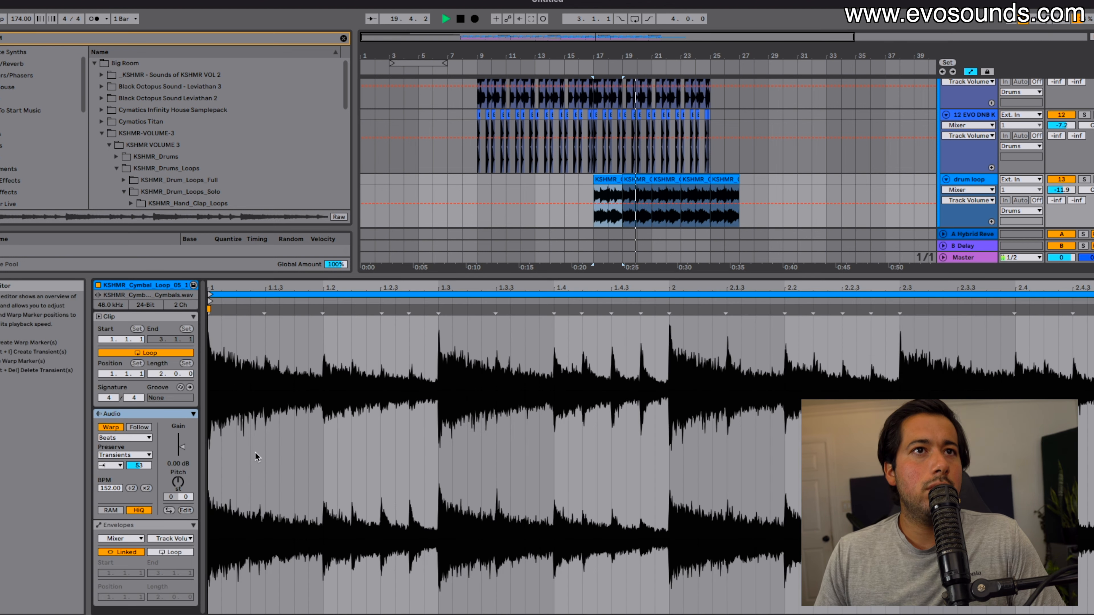
pyautogui.moveTo(134, 464); pyautogui.dragTo(134, 463)
pyautogui.click(605, 179)
pyautogui.press('super+d')
pyautogui.press('super+d')
pyautogui.press('super+d')
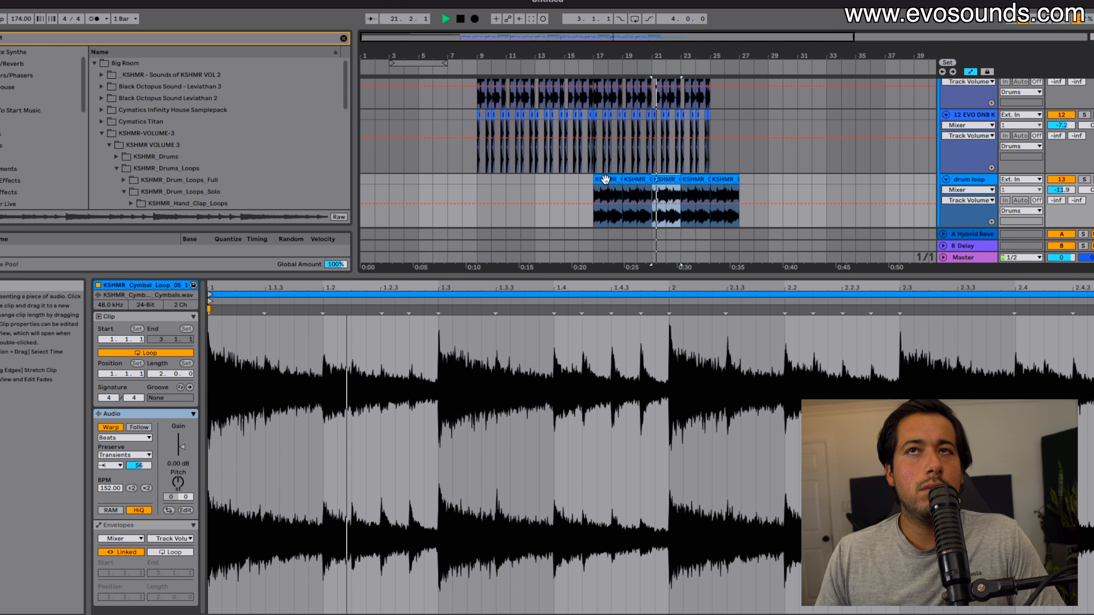
# Delete the surplus cymbal loop clip at bar 25
pyautogui.scroll(3, 740, 197)
pyautogui.click(705, 179)
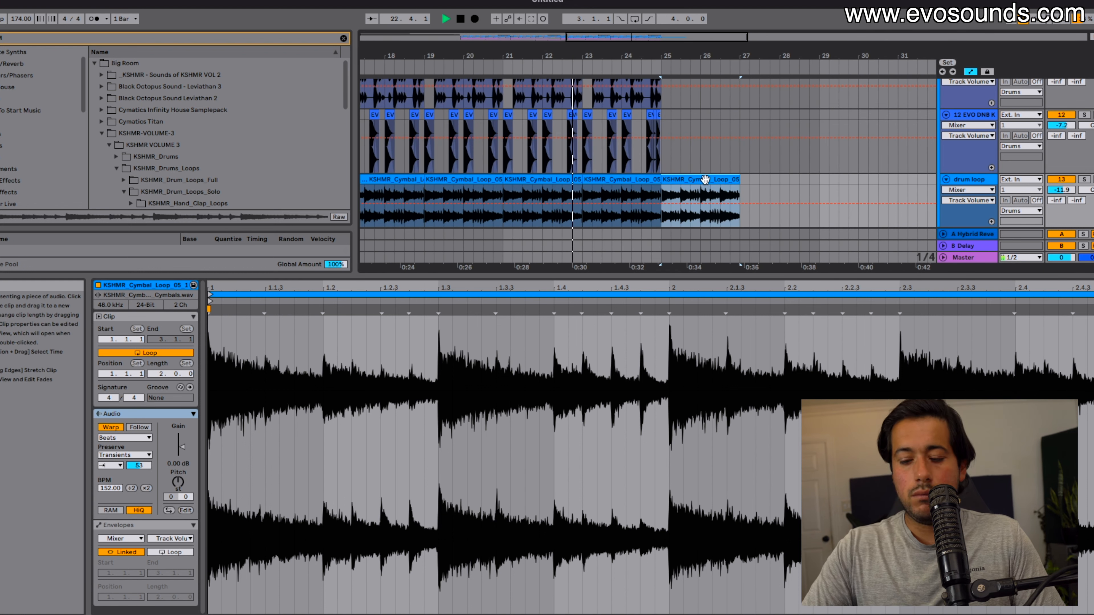
pyautogui.press('Delete')
pyautogui.scroll(-2, 717, 176)
pyautogui.hscroll(-8, 717, 176)
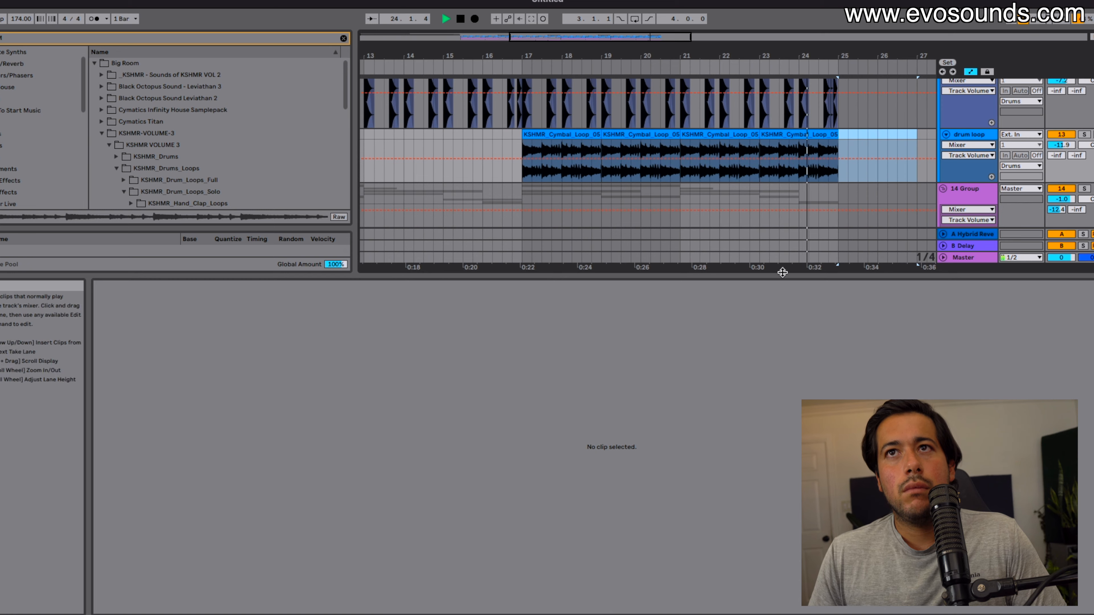
# Open the Drums group's effects and set its Saturator Drive to 6.86 dB
pyautogui.moveTo(782, 272); pyautogui.dragTo(756, 379)
pyautogui.scroll(5, 756, 379)
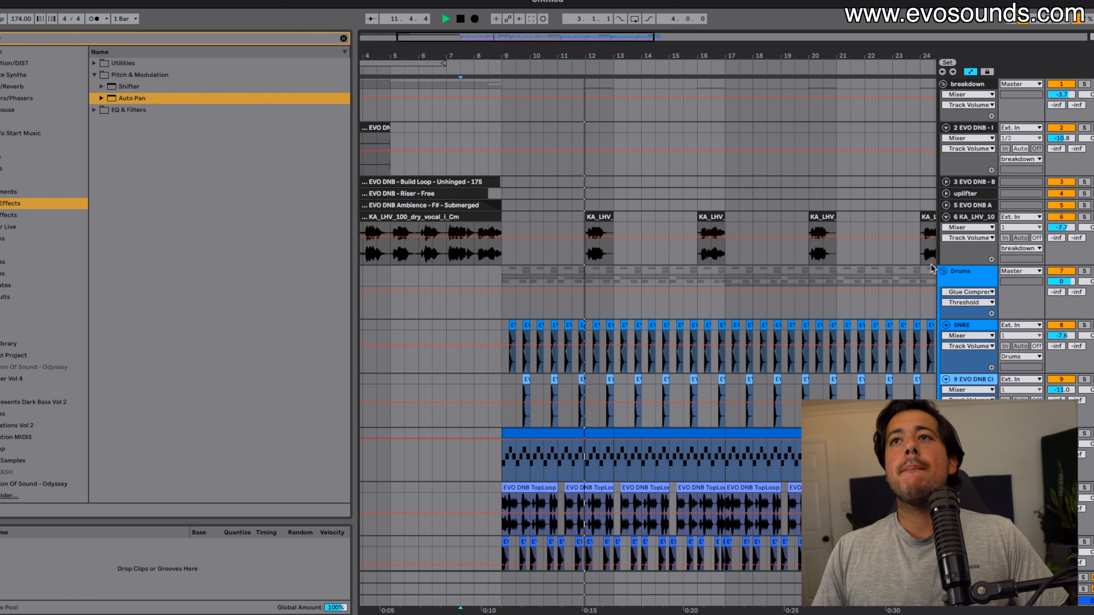
pyautogui.doubleClick(969, 275)
pyautogui.moveTo(118, 536); pyautogui.dragTo(118, 528)
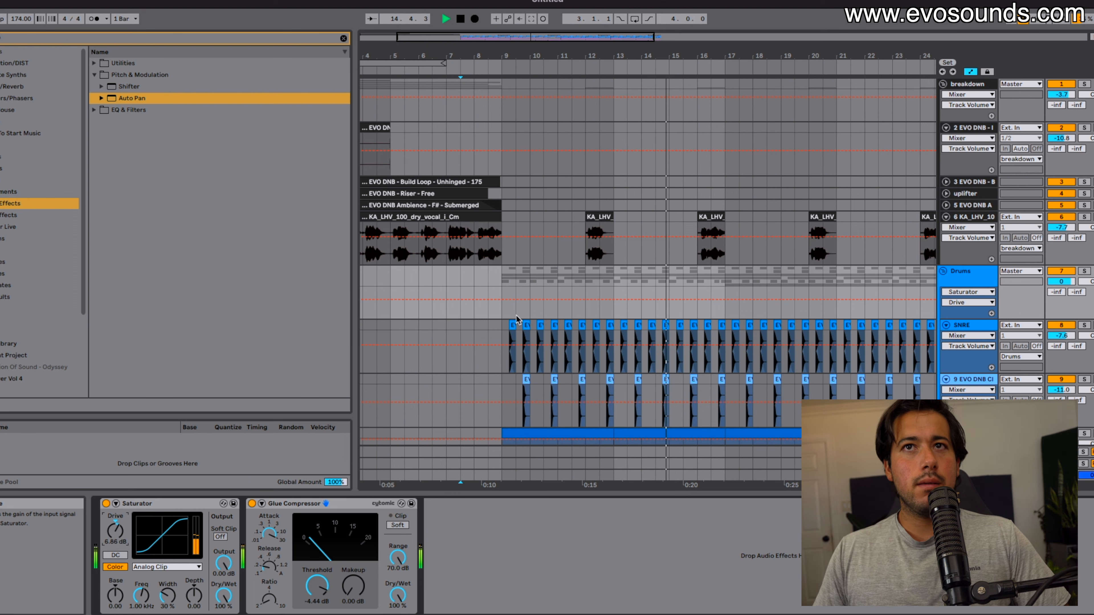
# Show the session mixer and lower the Drums group's volume to -3.9 dB during playback
pyautogui.scroll(-12, 534, 319)
pyautogui.press('Tab')
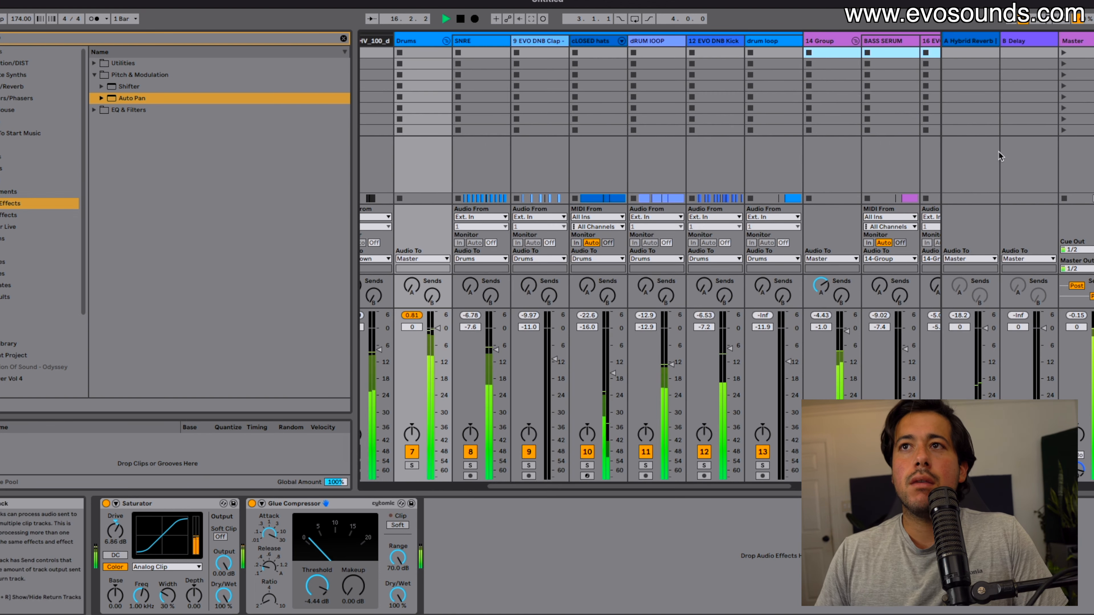
pyautogui.hscroll(-6, 529, 170)
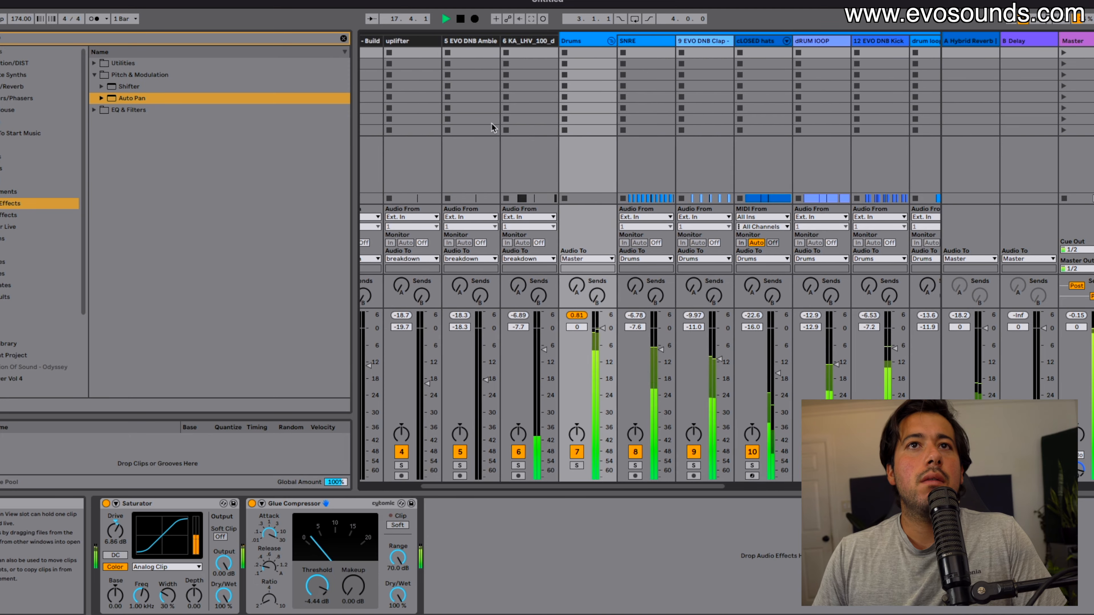
pyautogui.moveTo(749, 330); pyautogui.dragTo(750, 335)
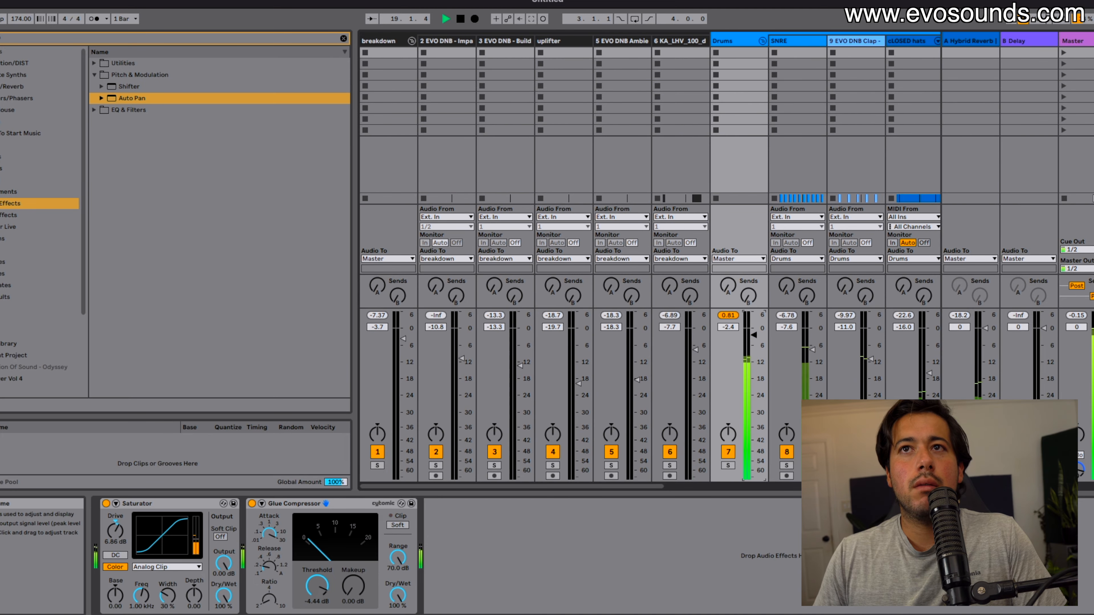
# Lower the volume of the bass group (14 Group) to -3.4 dB
pyautogui.hscroll(6, 765, 260)
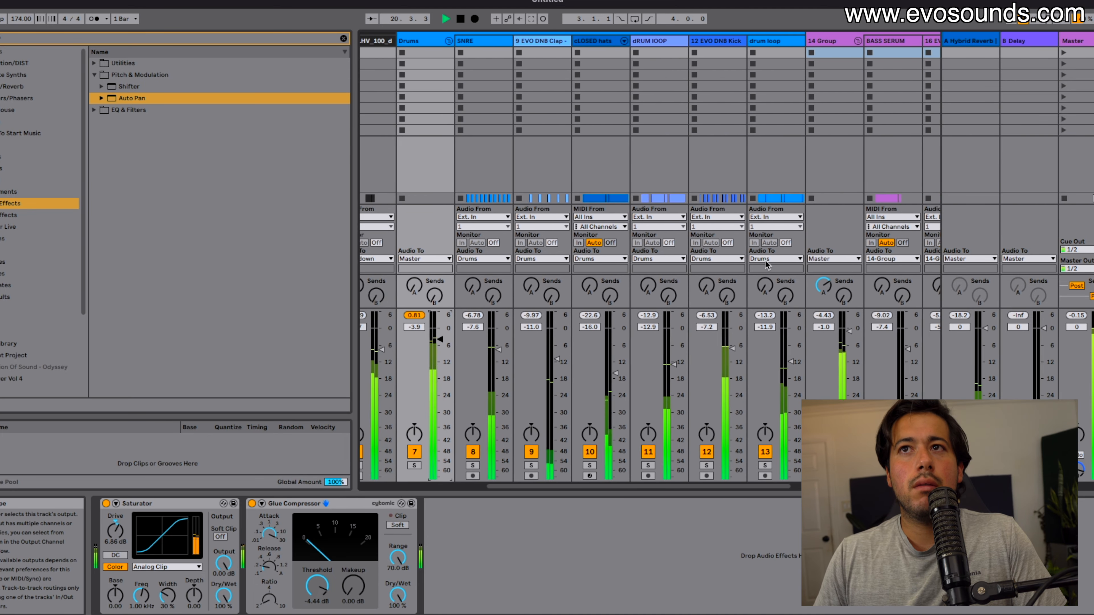
pyautogui.moveTo(813, 340); pyautogui.dragTo(812, 347)
pyautogui.hscroll(-2, 487, 346)
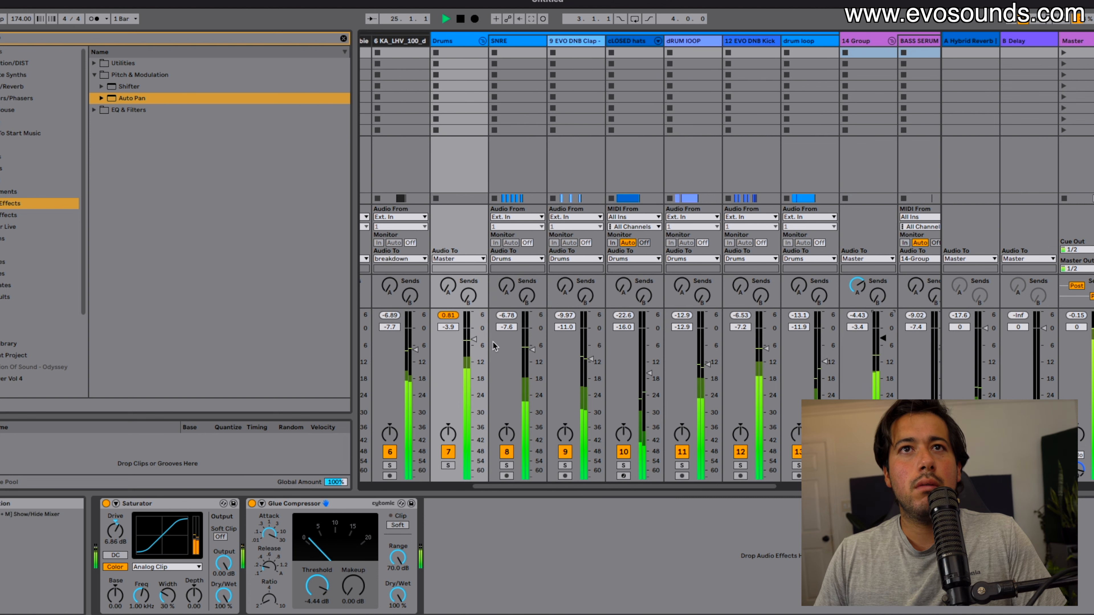